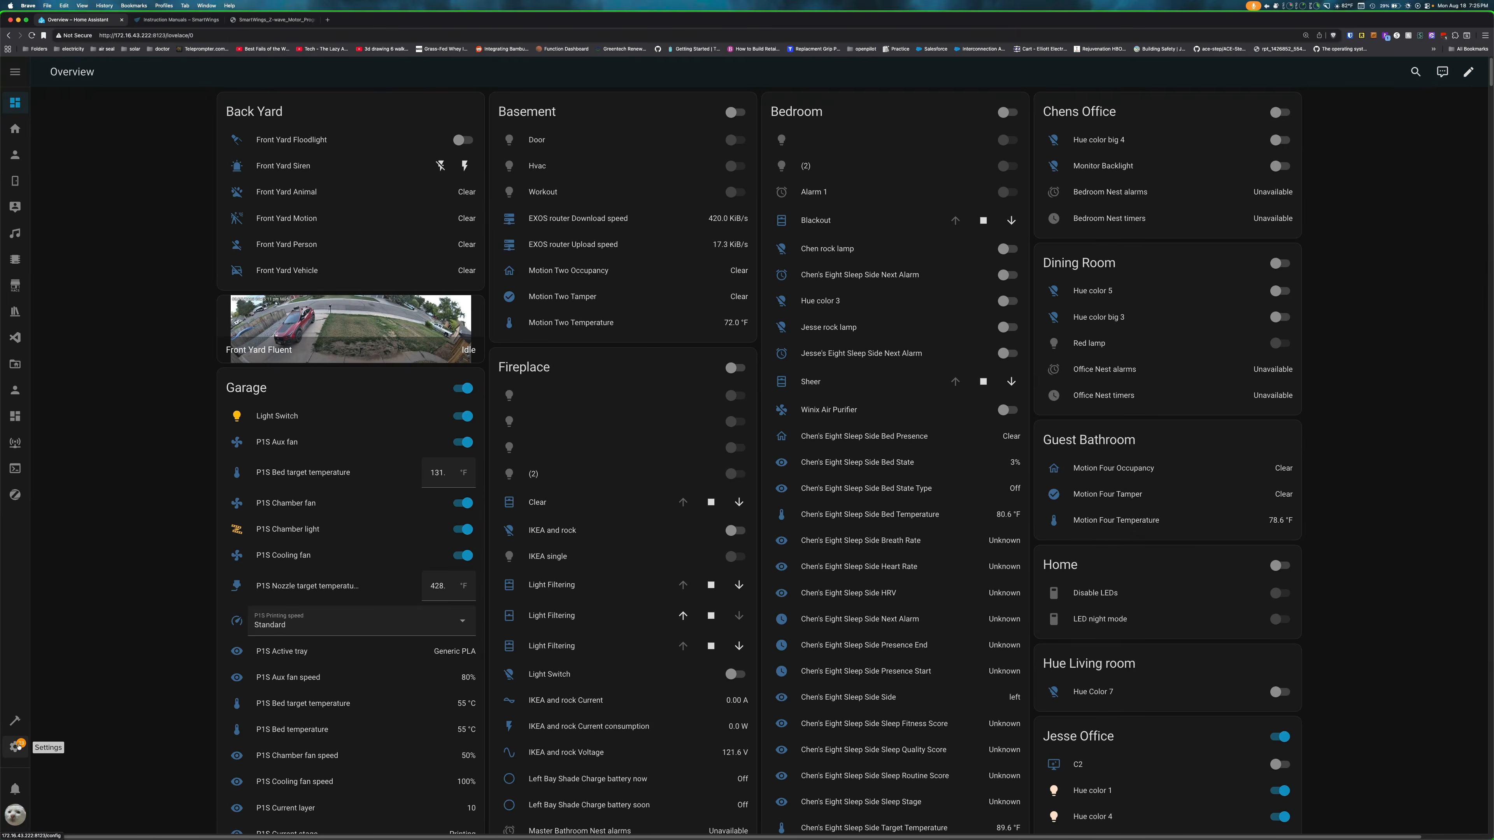
Open the configuration of the Z-Wave JS hub from the Z-Wave integration in the devices and services settings.
click(16, 752)
click(670, 312)
scroll(412, 530, down, 3)
click(258, 736)
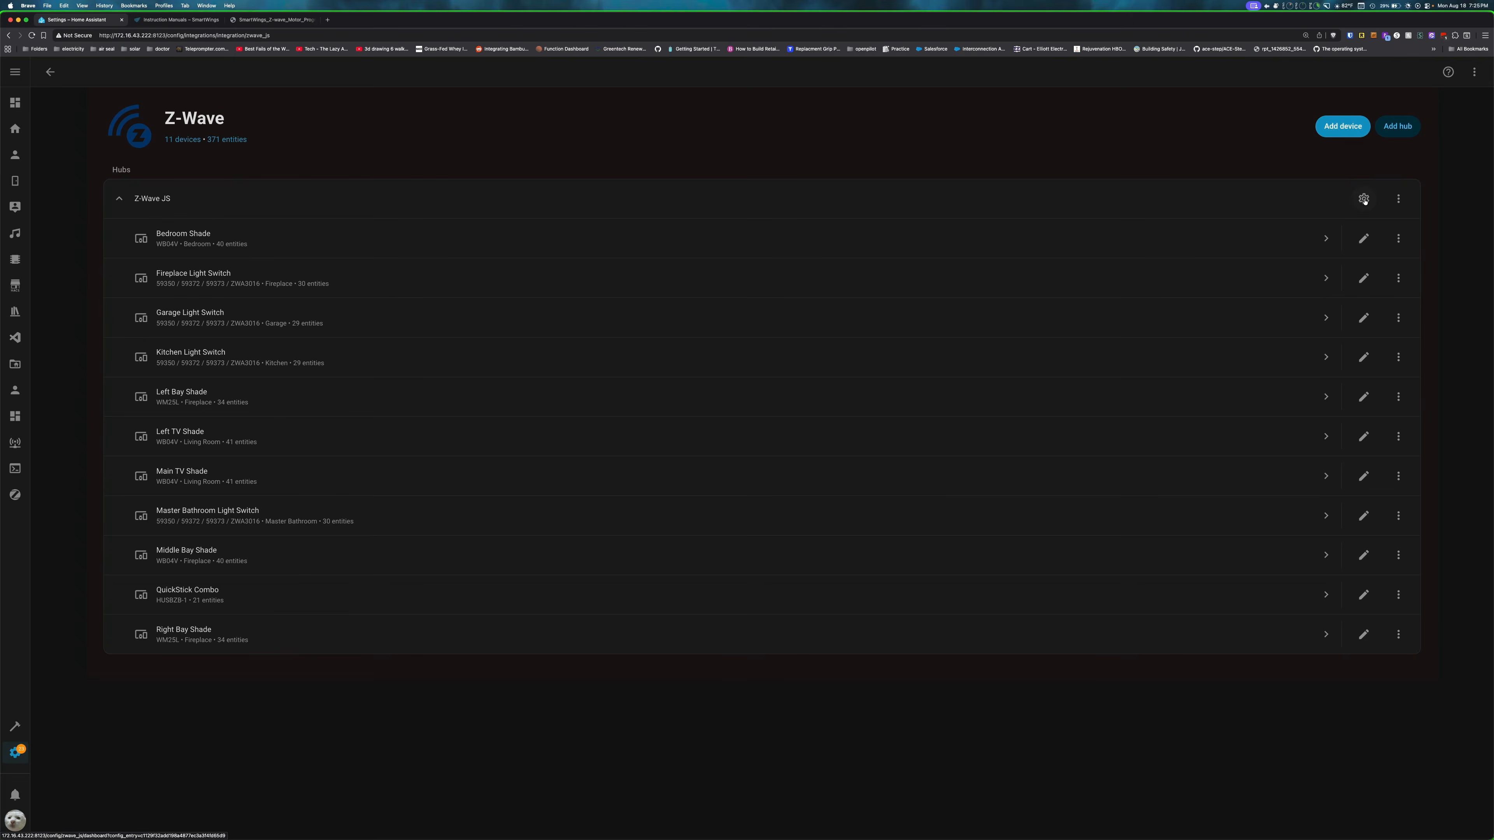
click(1363, 199)
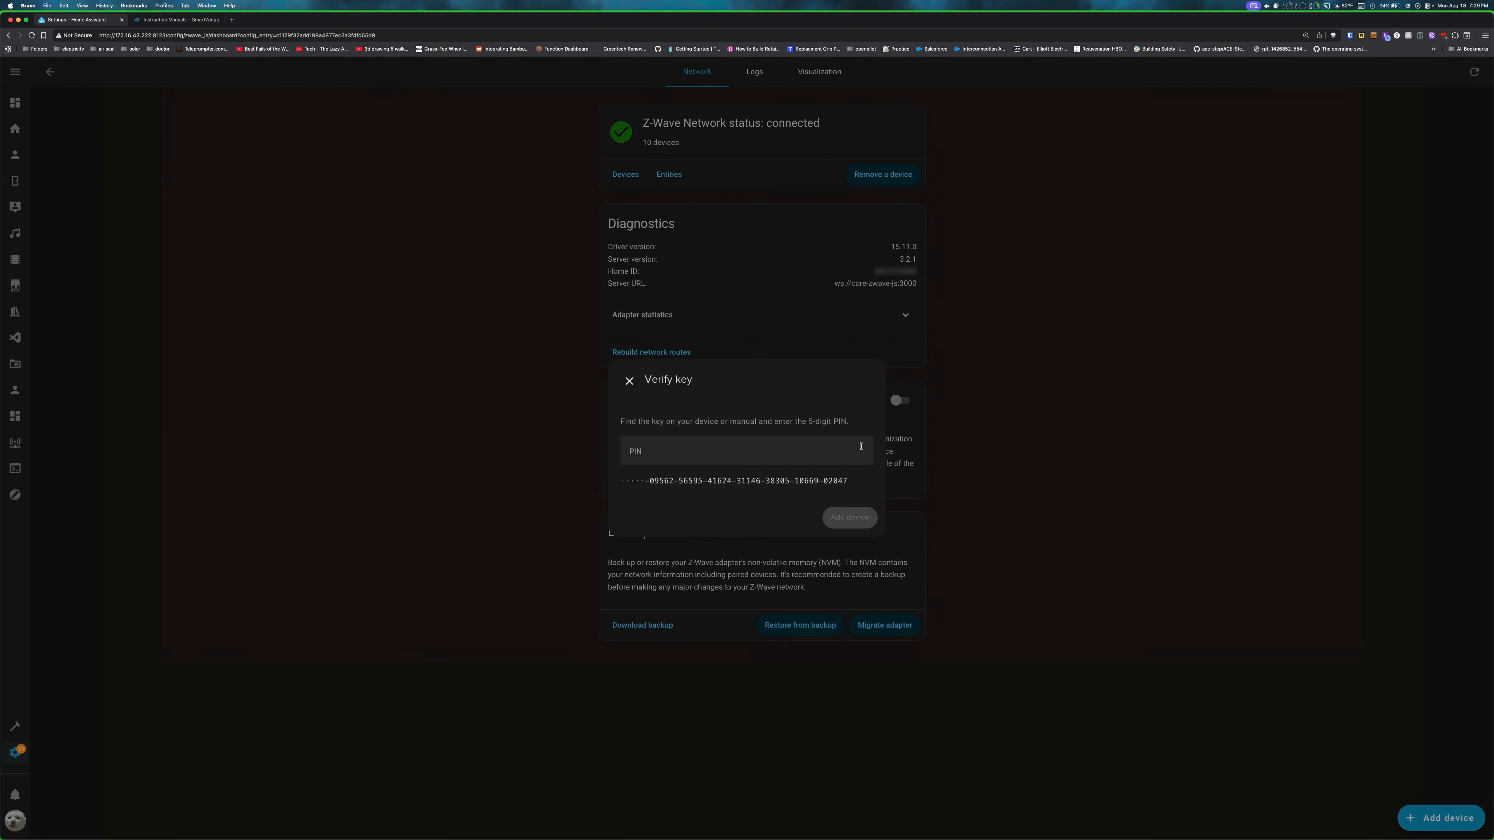
Enter the device's 5-digit verification PIN and add the shade to the Z-Wave network.
text(2)
text(0***)
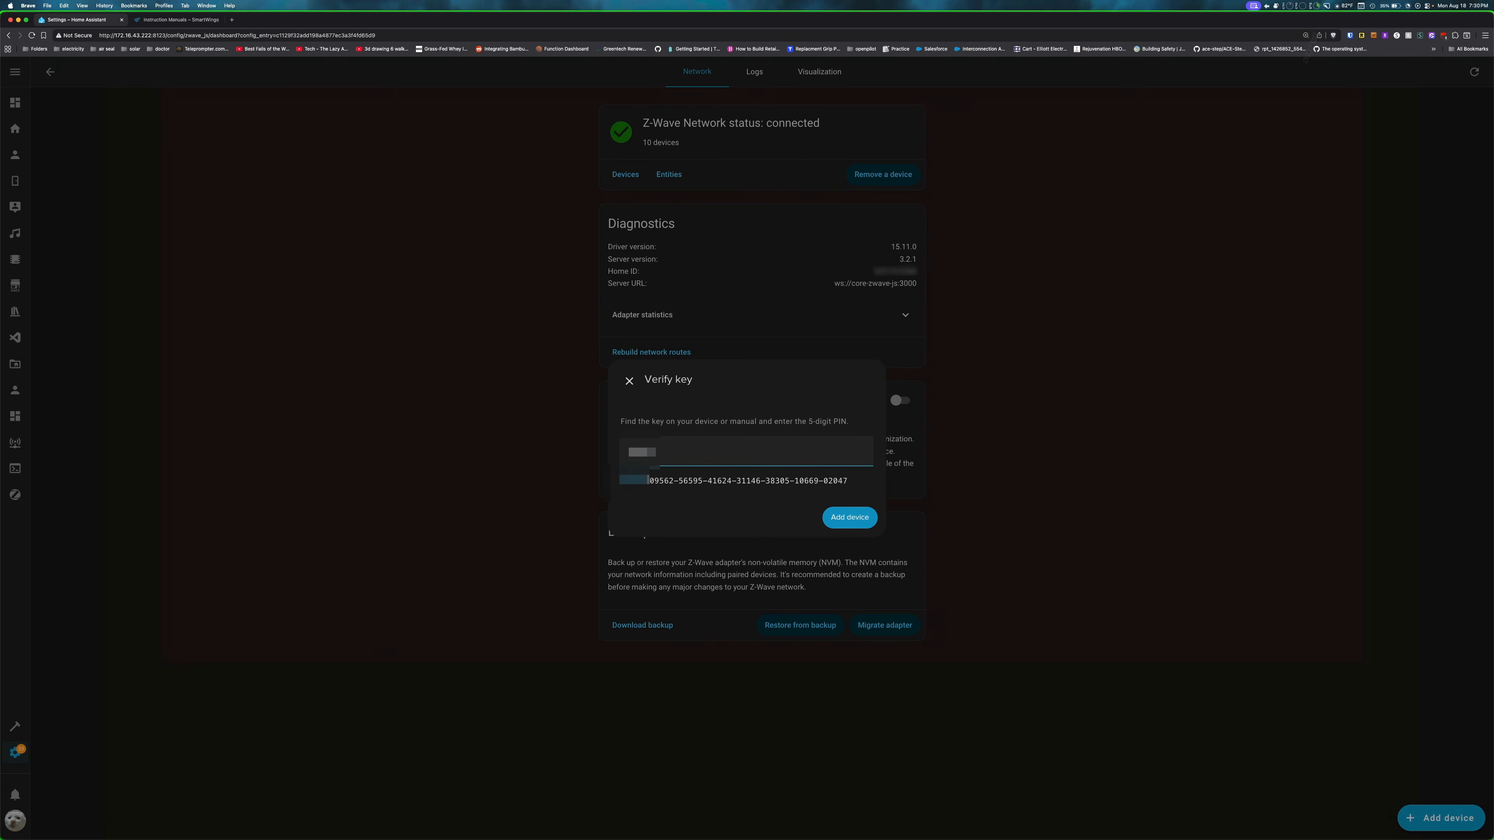
click(835, 524)
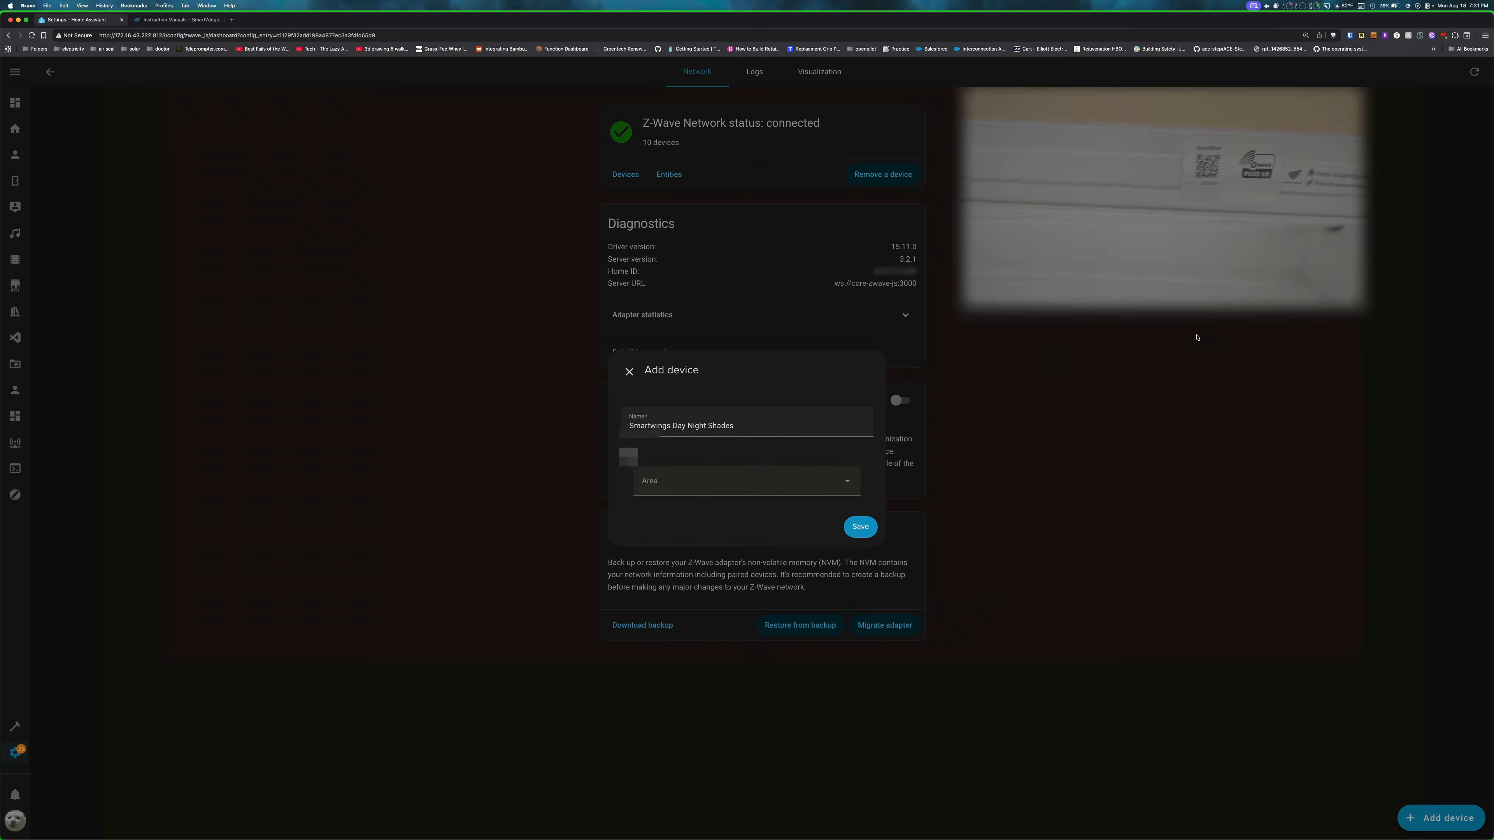
Name the added device Living Room: Shade, assign it to an area and save it.
triple_click(694, 433)
text(Living Room )
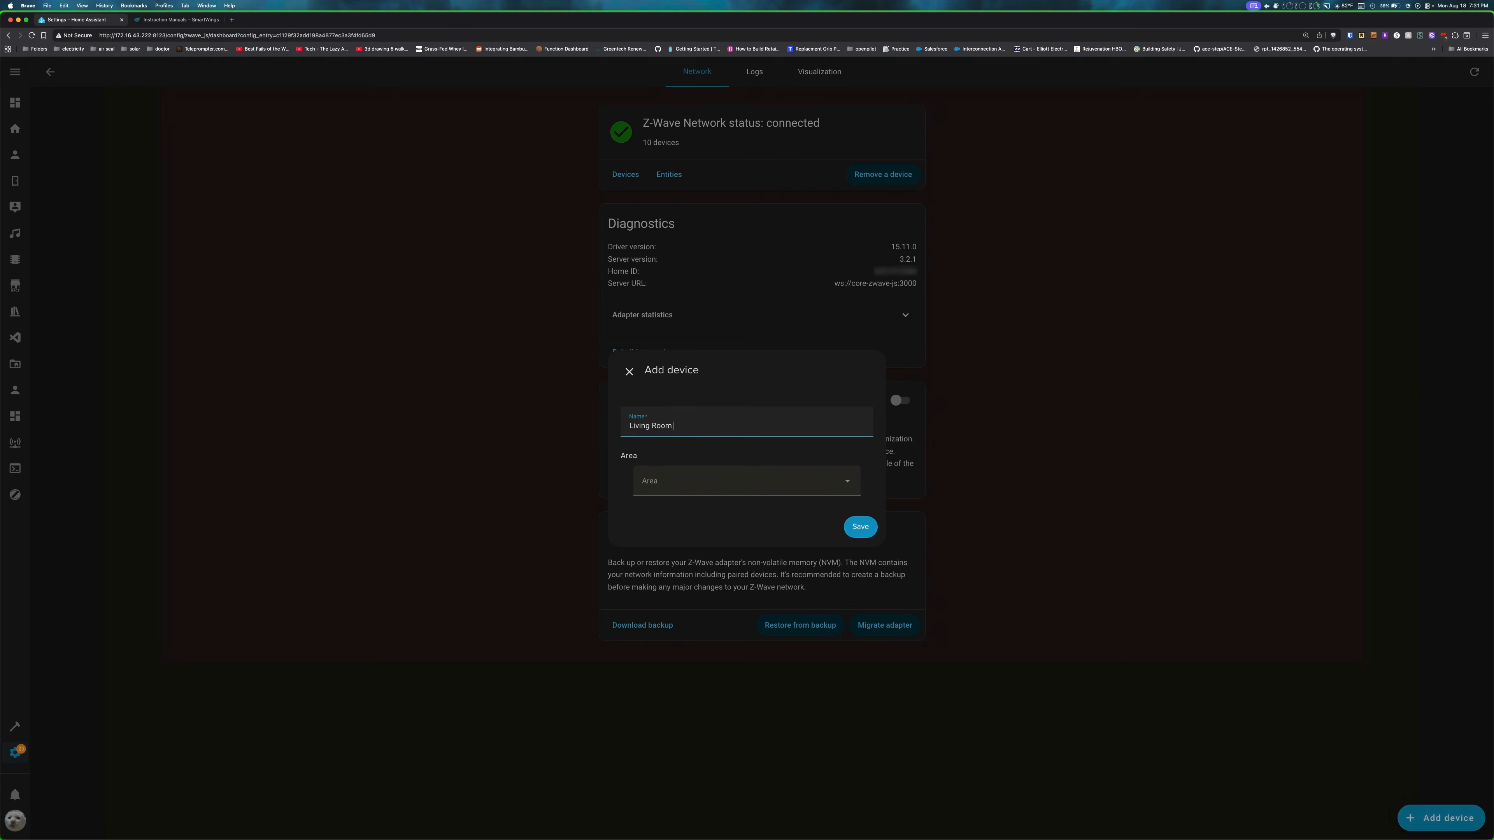
text(Shade)
click(735, 481)
scroll(733, 650, down, 3)
click(789, 770)
click(858, 527)
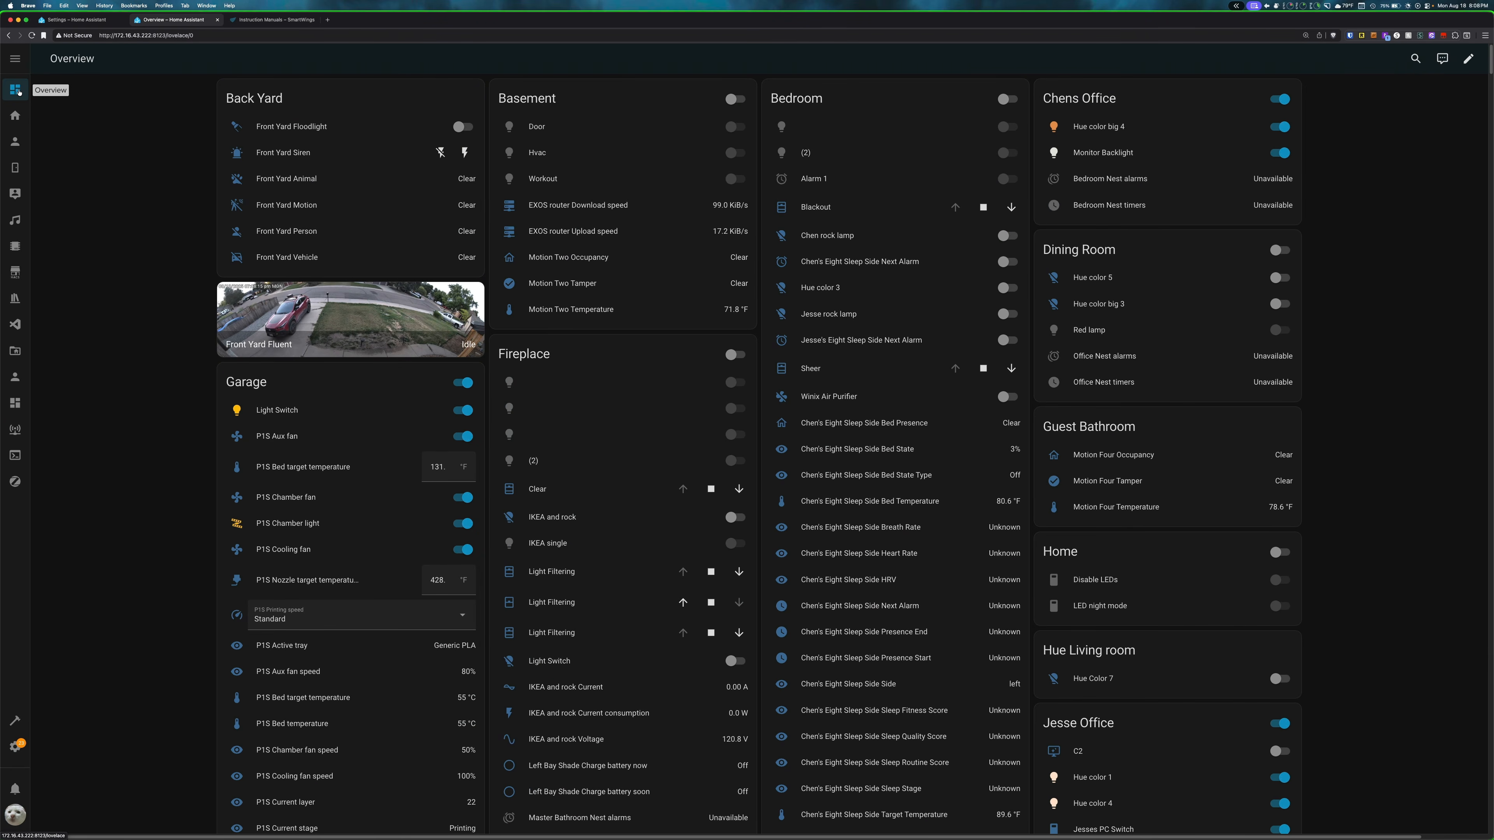
Create a new empty automation from scratch in the automations and scenes settings.
click(15, 747)
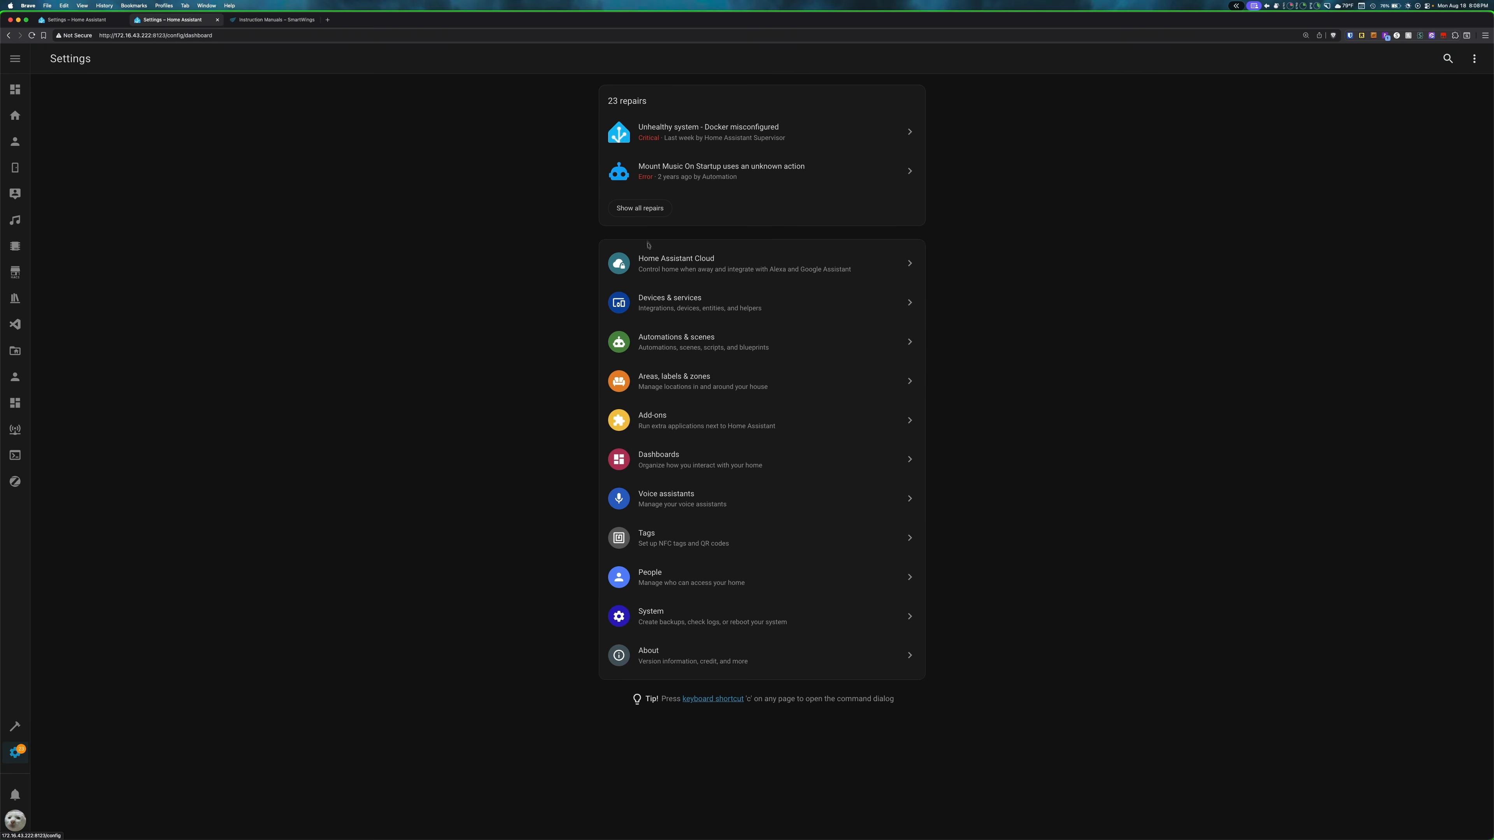
click(696, 336)
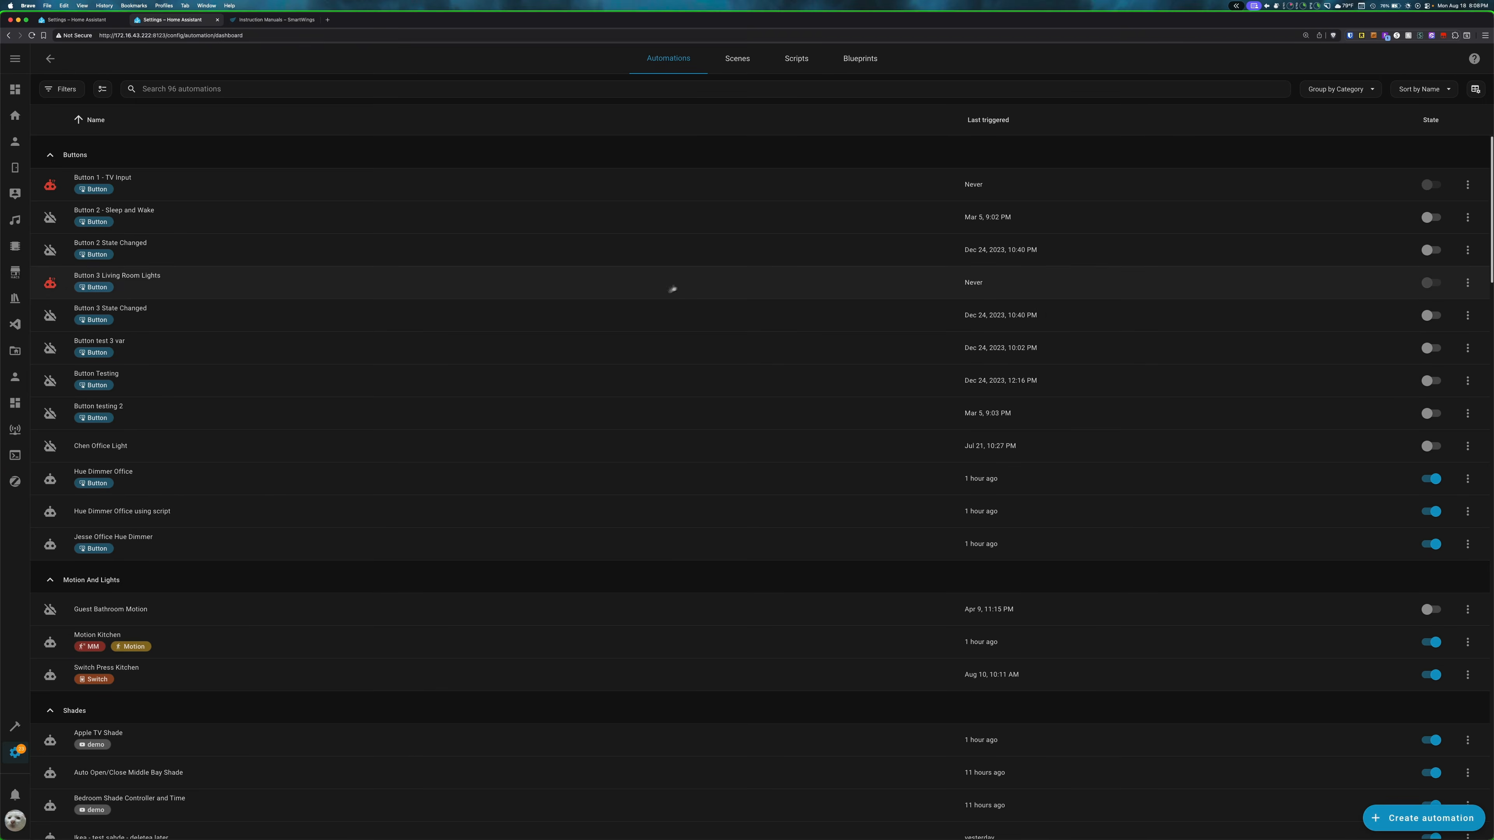
click(1423, 818)
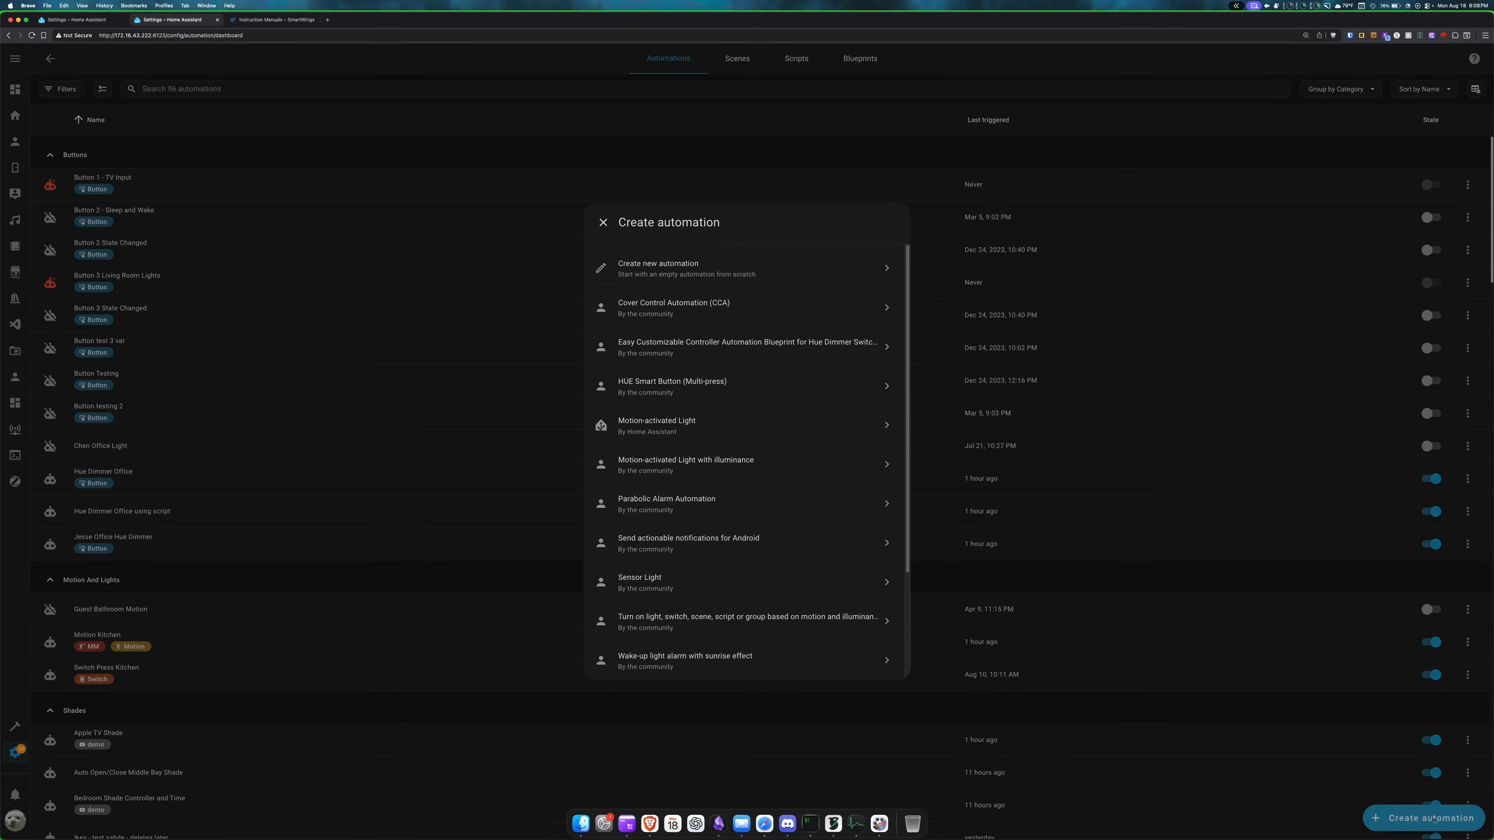
click(661, 267)
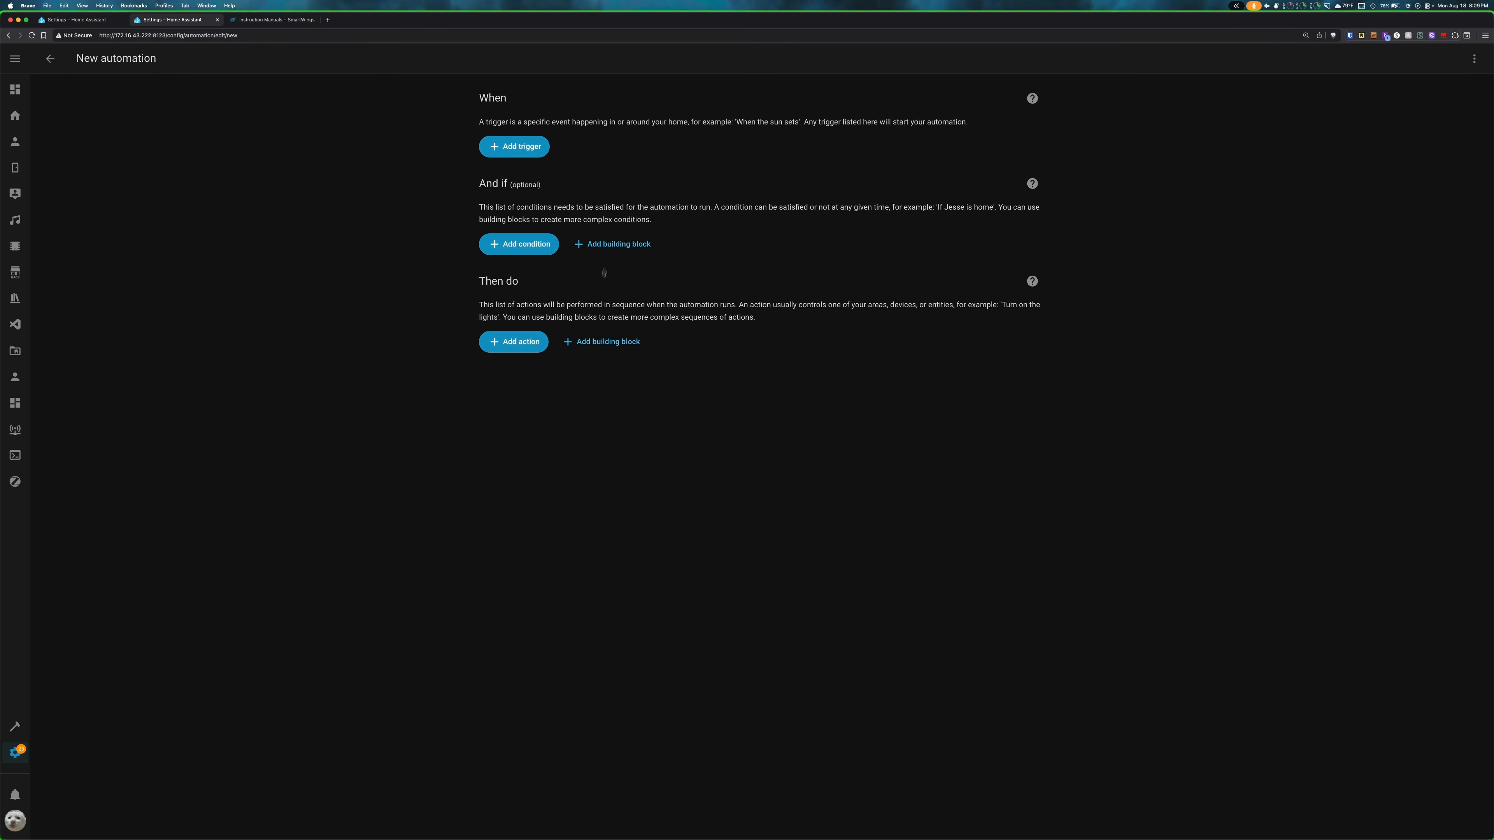
Add a device trigger for Aquara Button 2 with the "single" action.
click(514, 146)
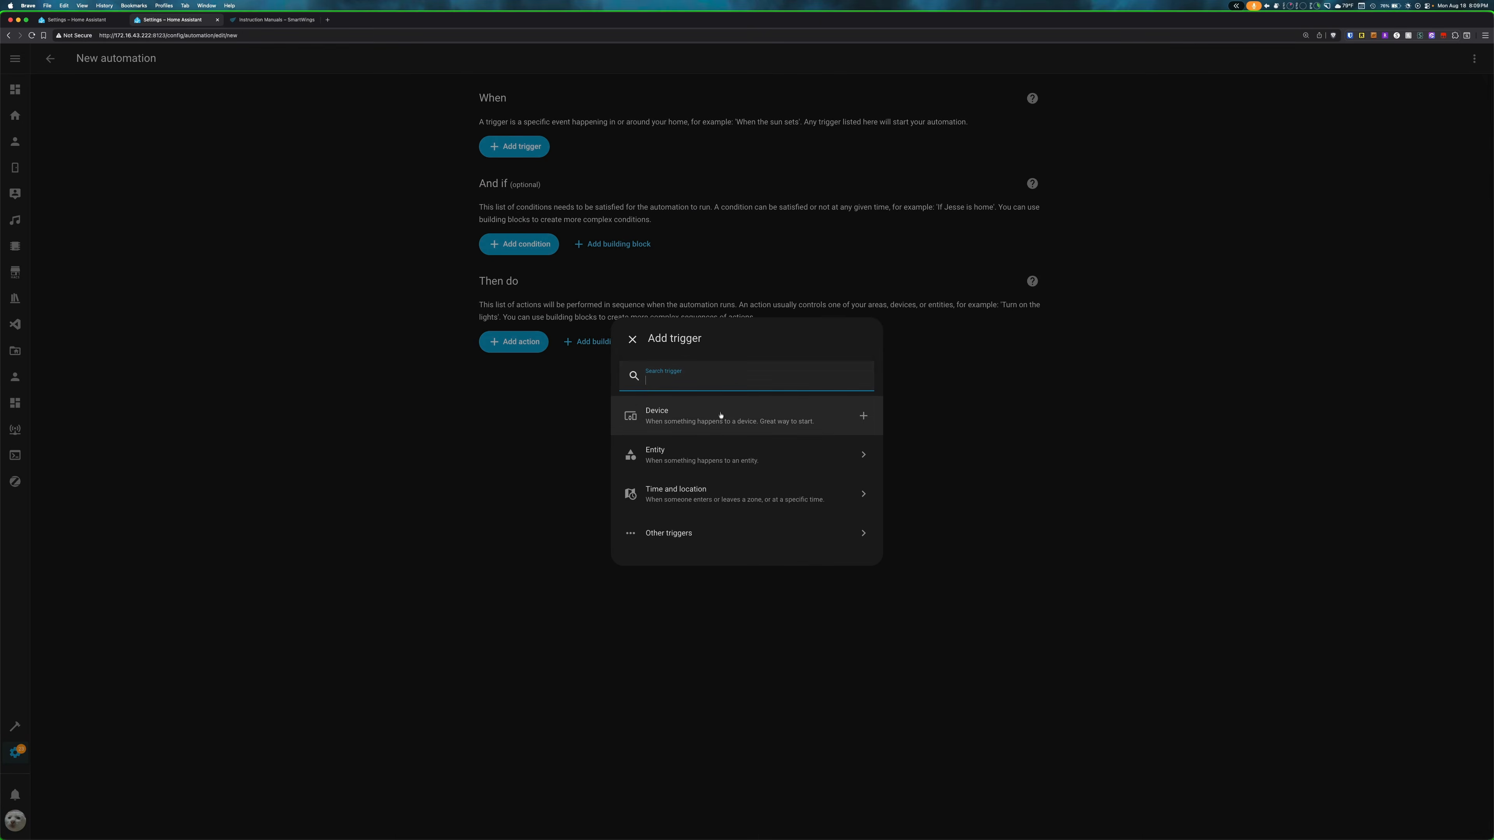
click(721, 413)
click(577, 183)
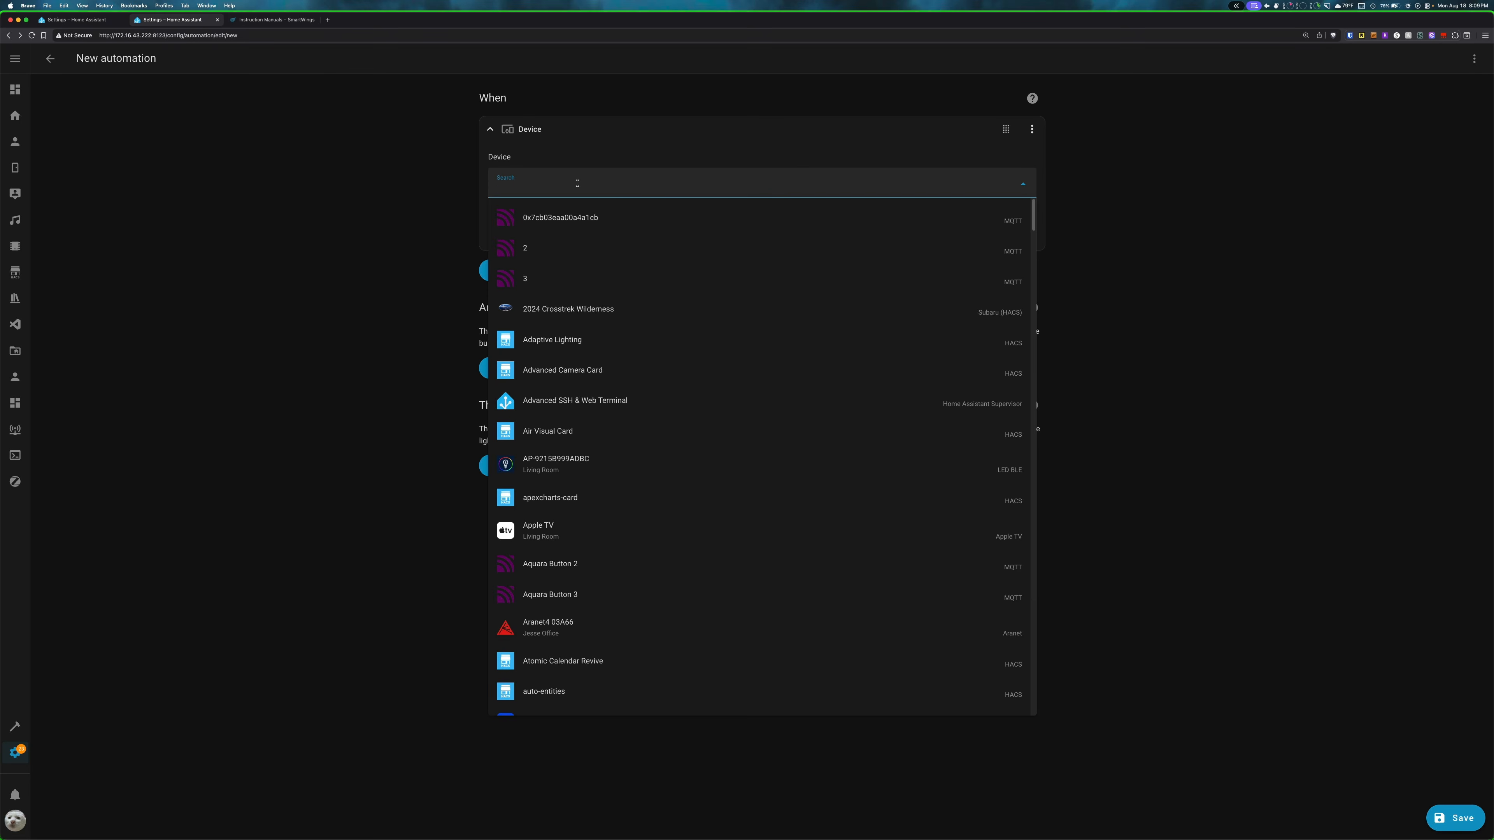
text(button)
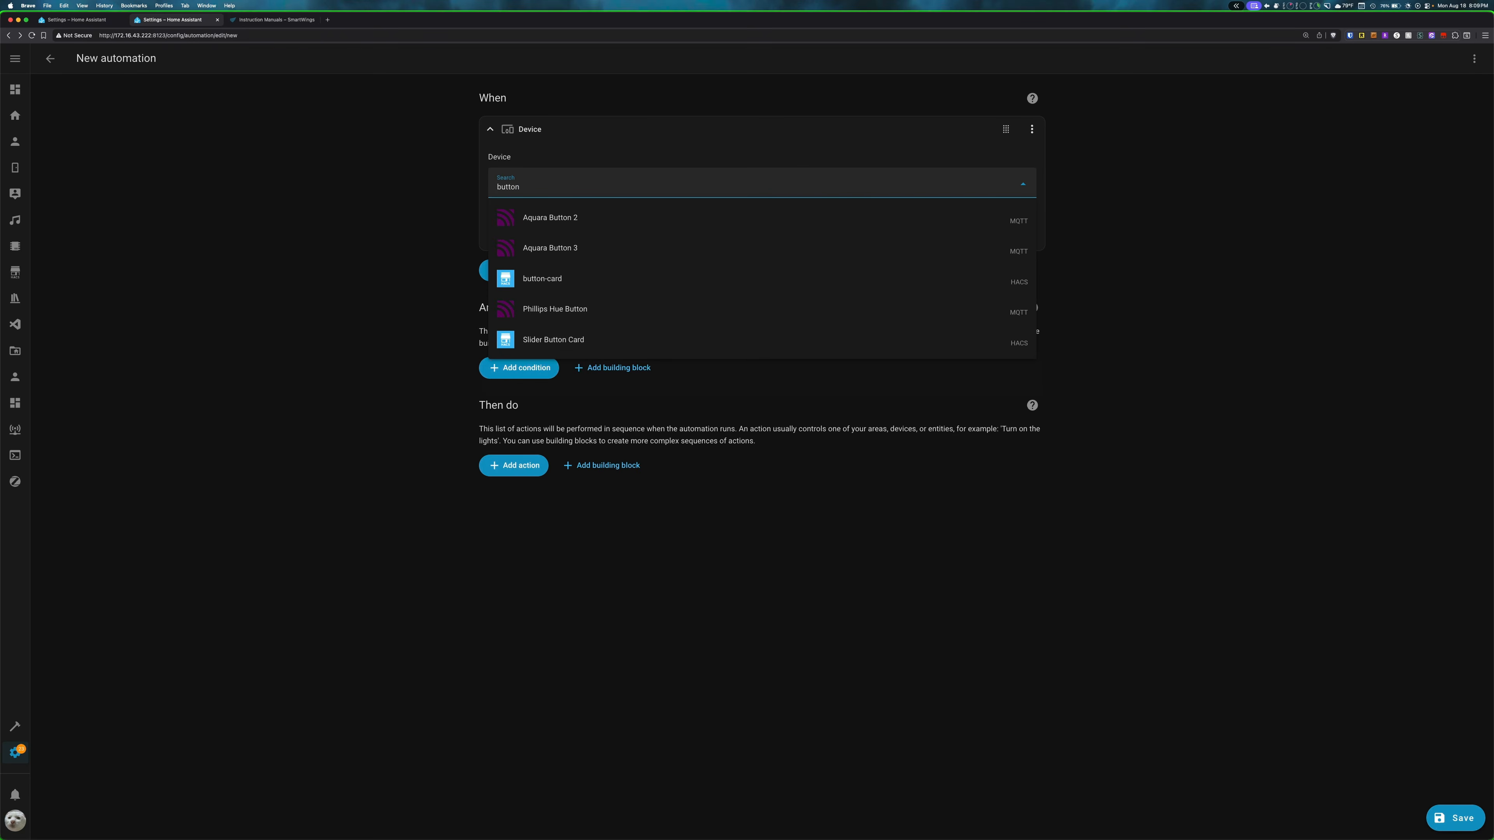
click(592, 221)
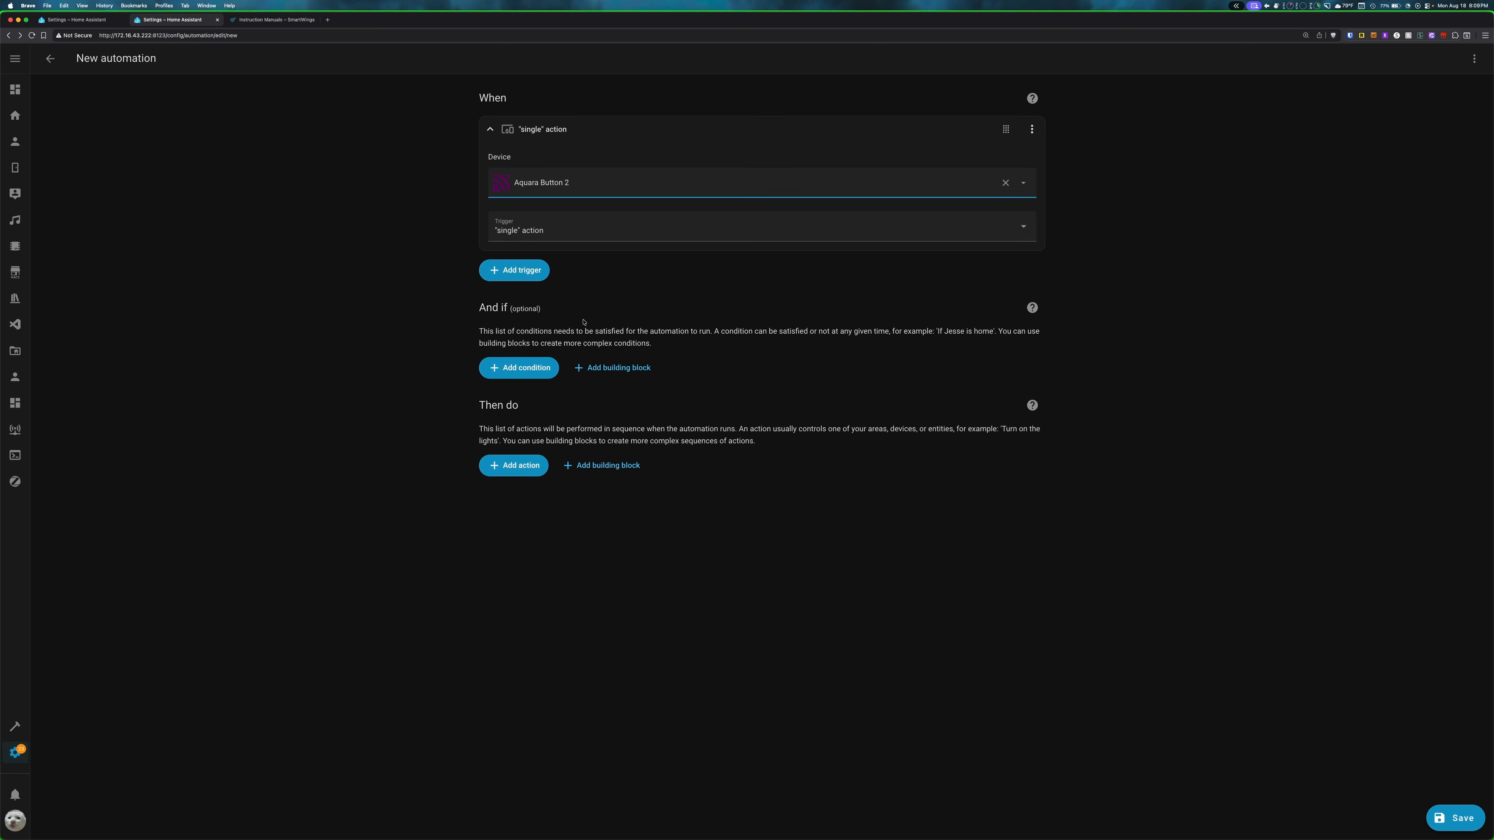
click(547, 231)
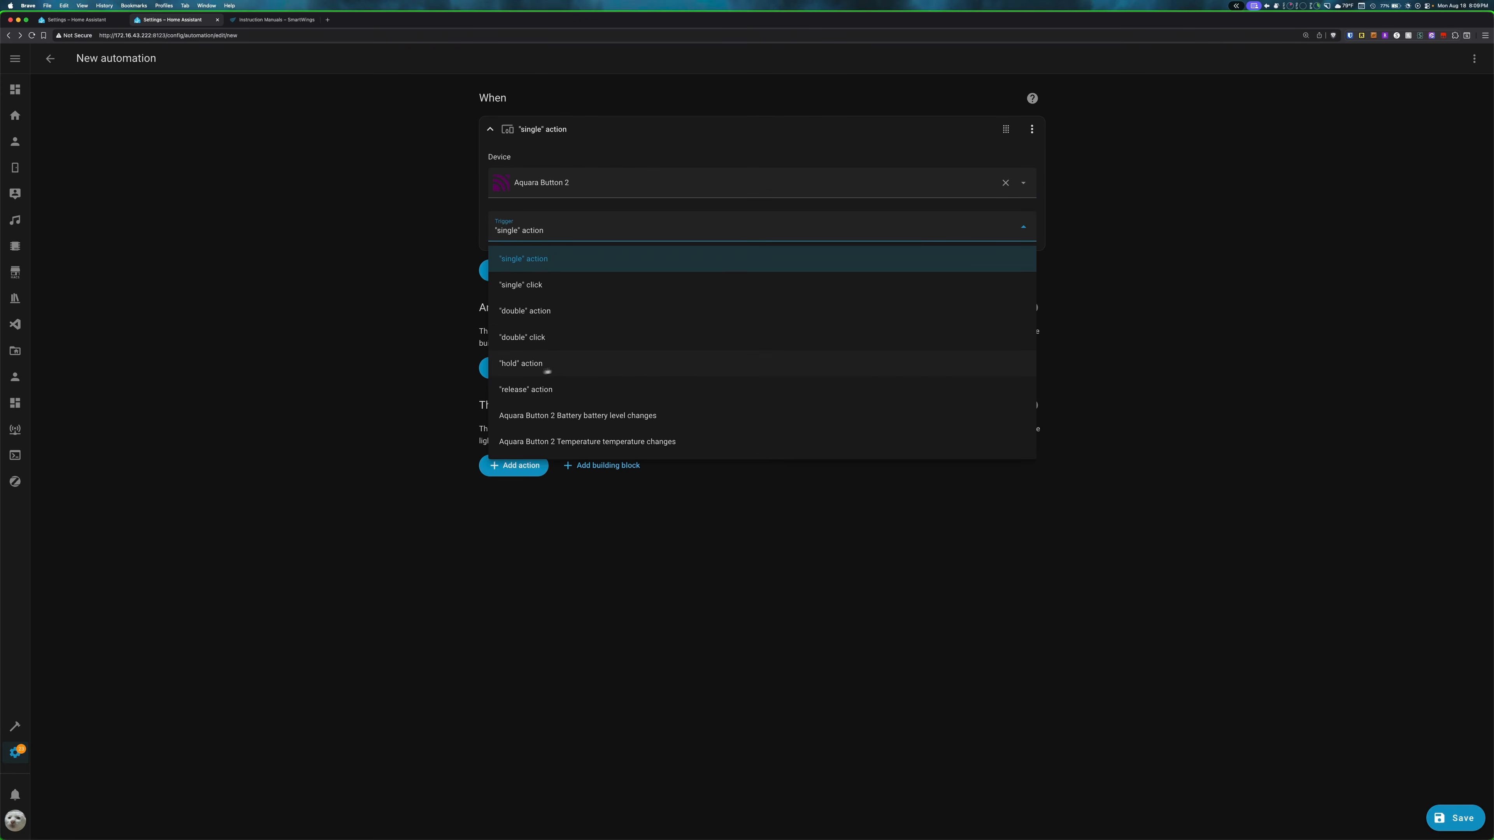
click(546, 261)
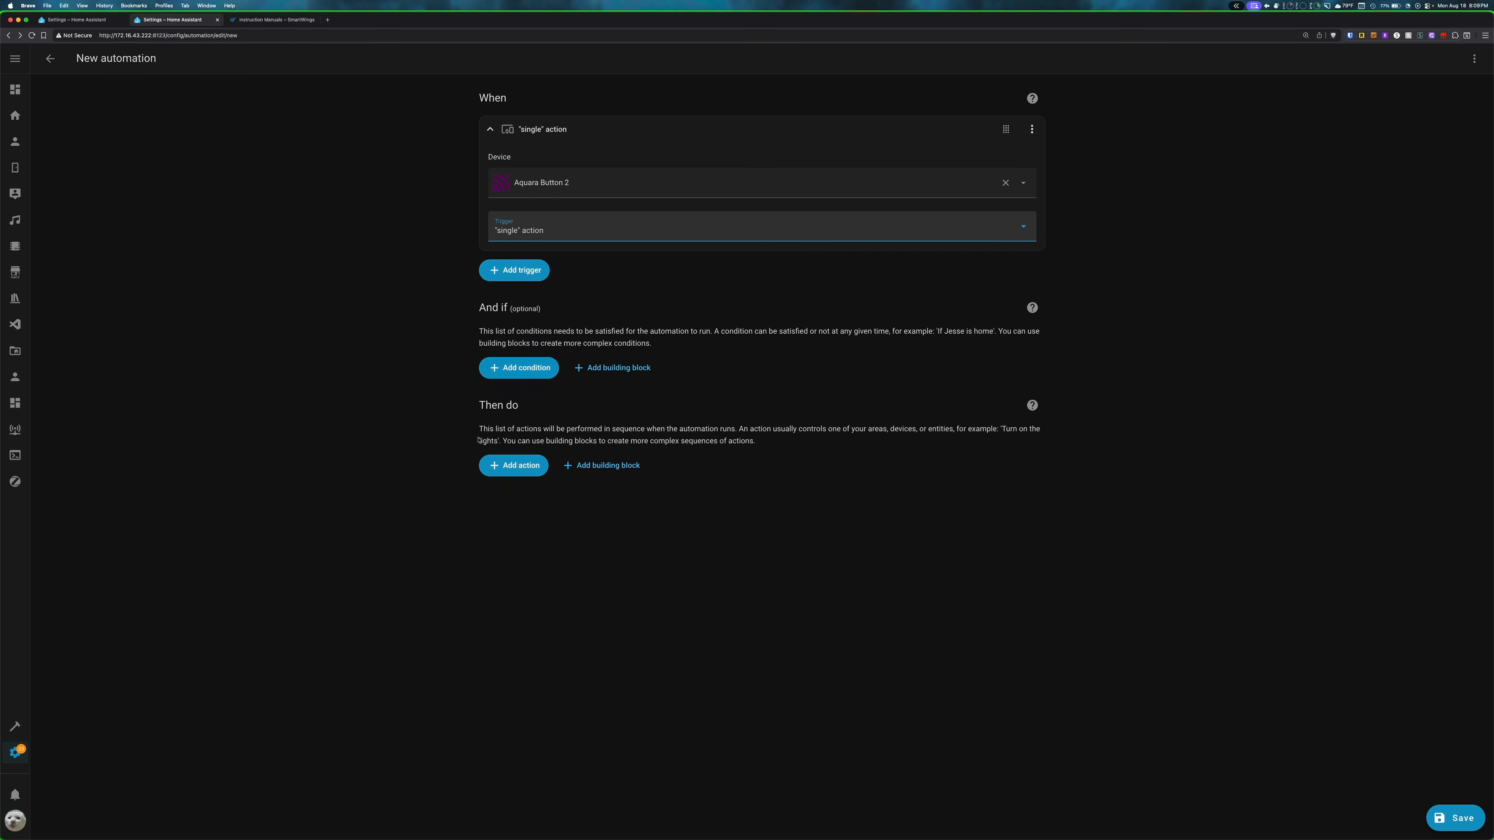
Add a Cover: Open action that targets the Blackout entity of the Main TV Shade.
click(509, 464)
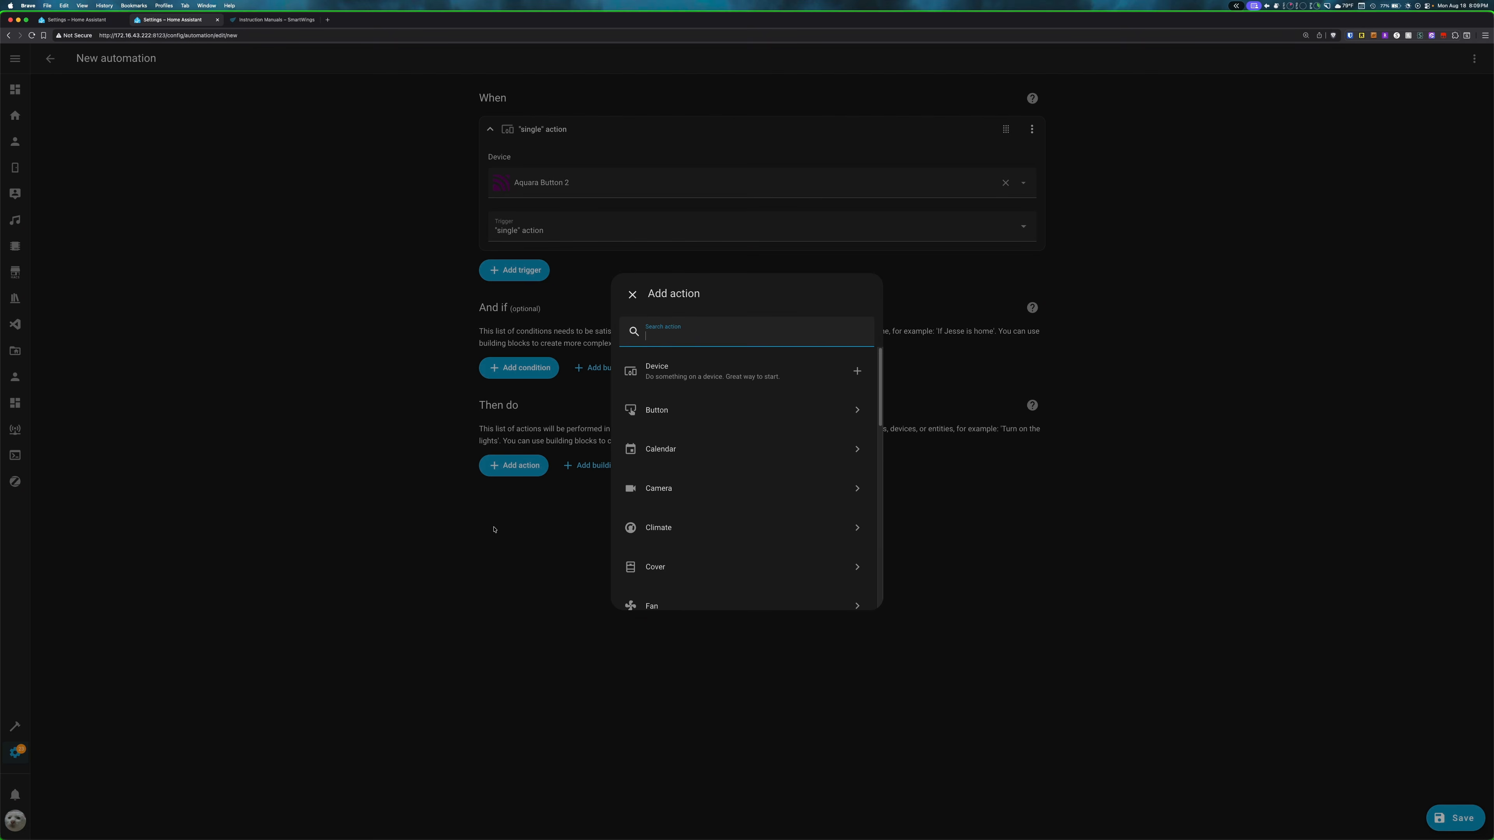
text(cover)
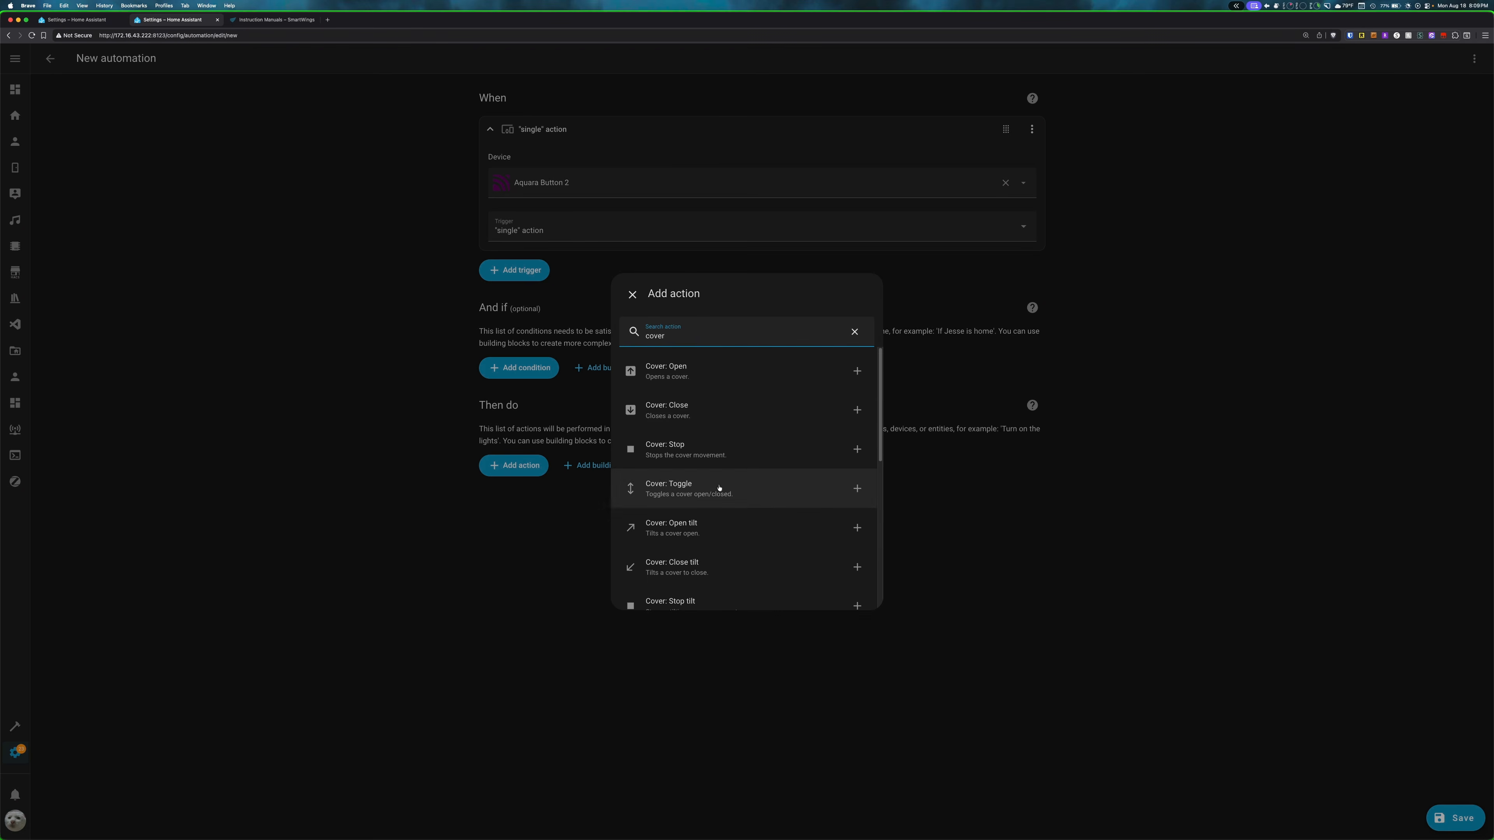
click(707, 377)
click(999, 508)
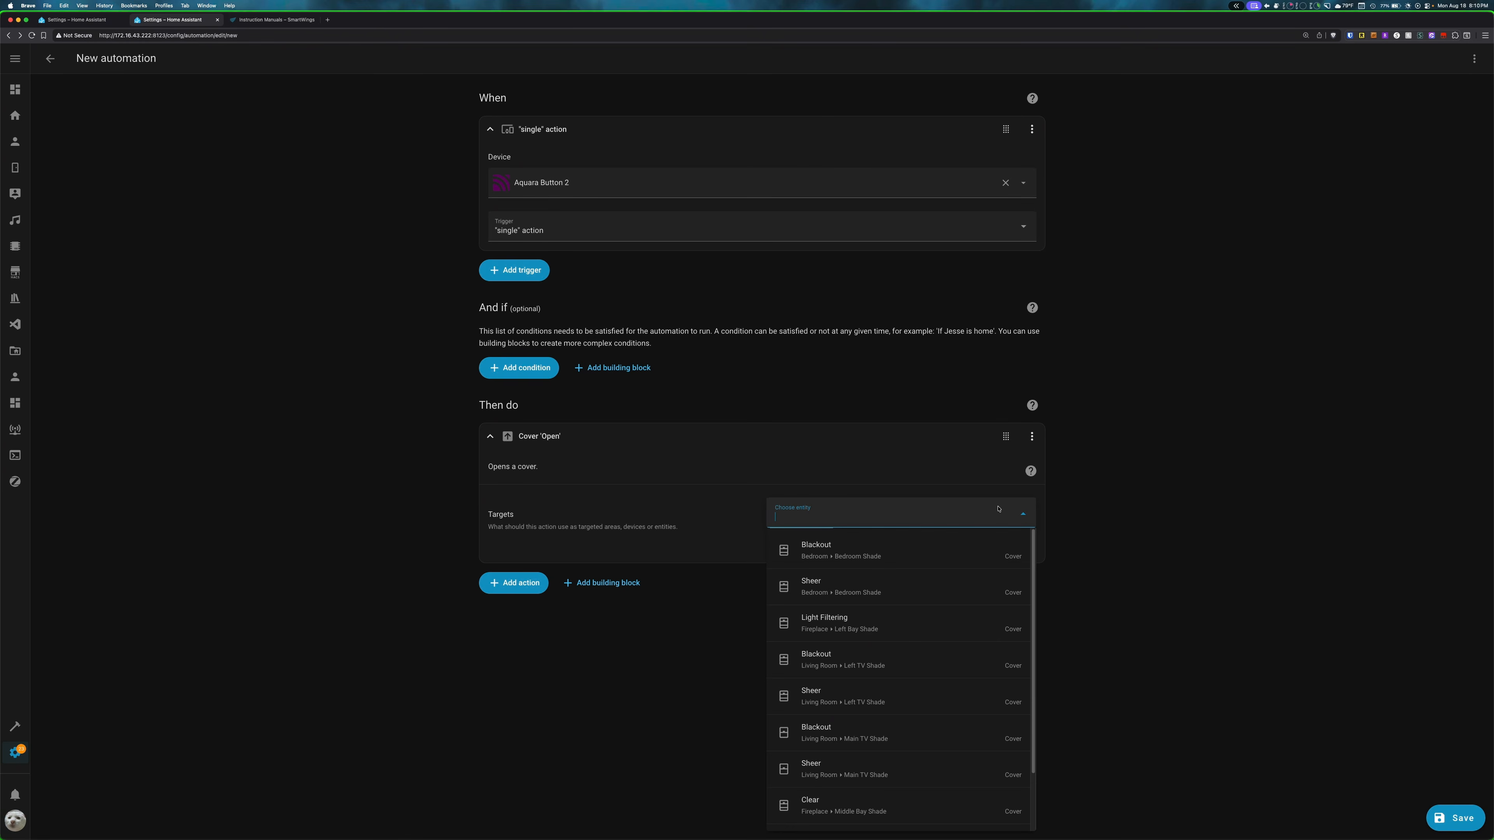
text(main)
click(972, 552)
Save the automation under the name Bedroom Shade Button.
click(1455, 819)
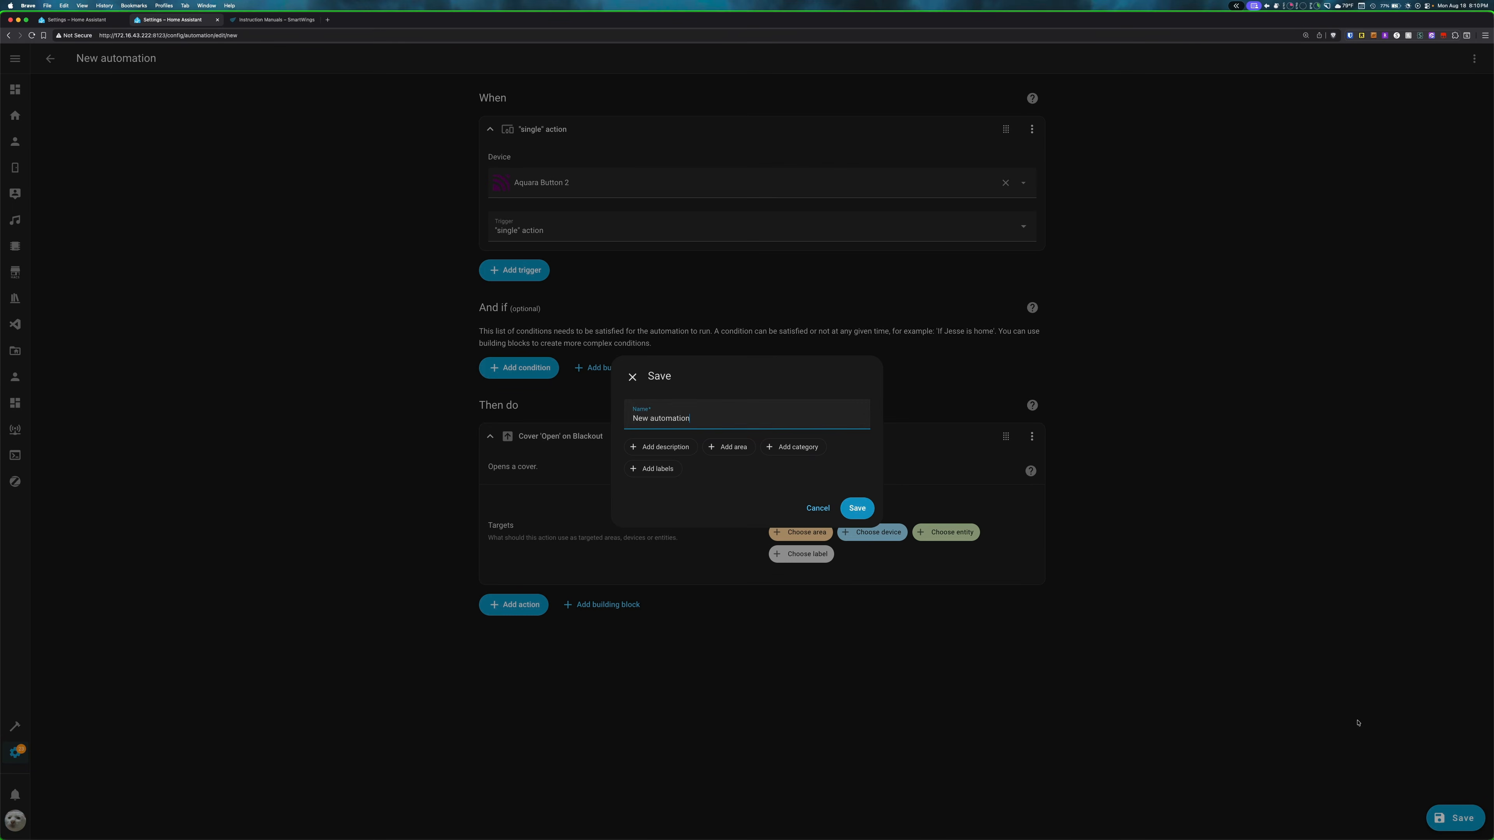
key(super+a)
text(Bedroom Shade C)
text(utton)
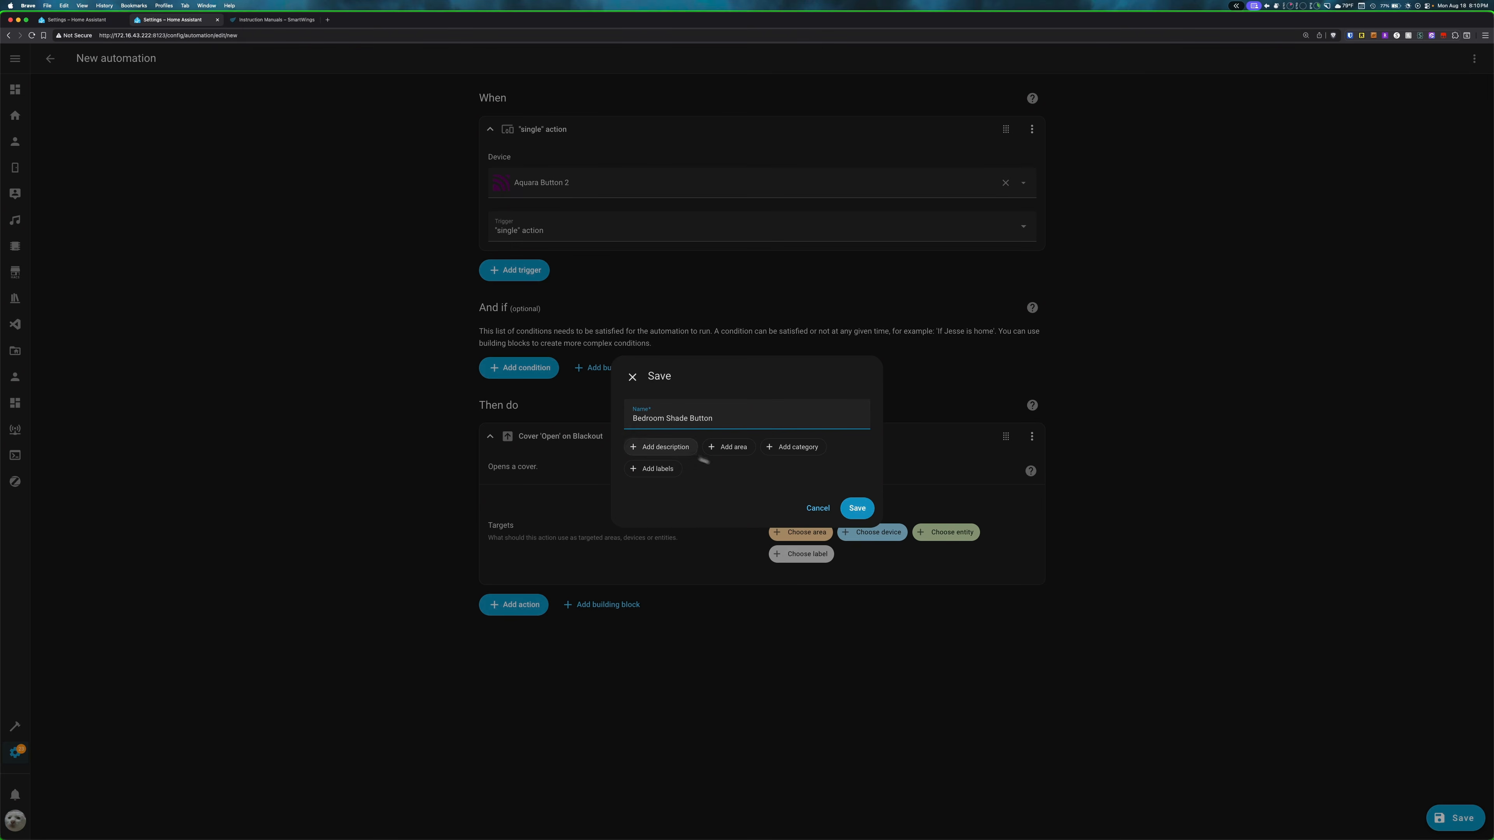
click(857, 507)
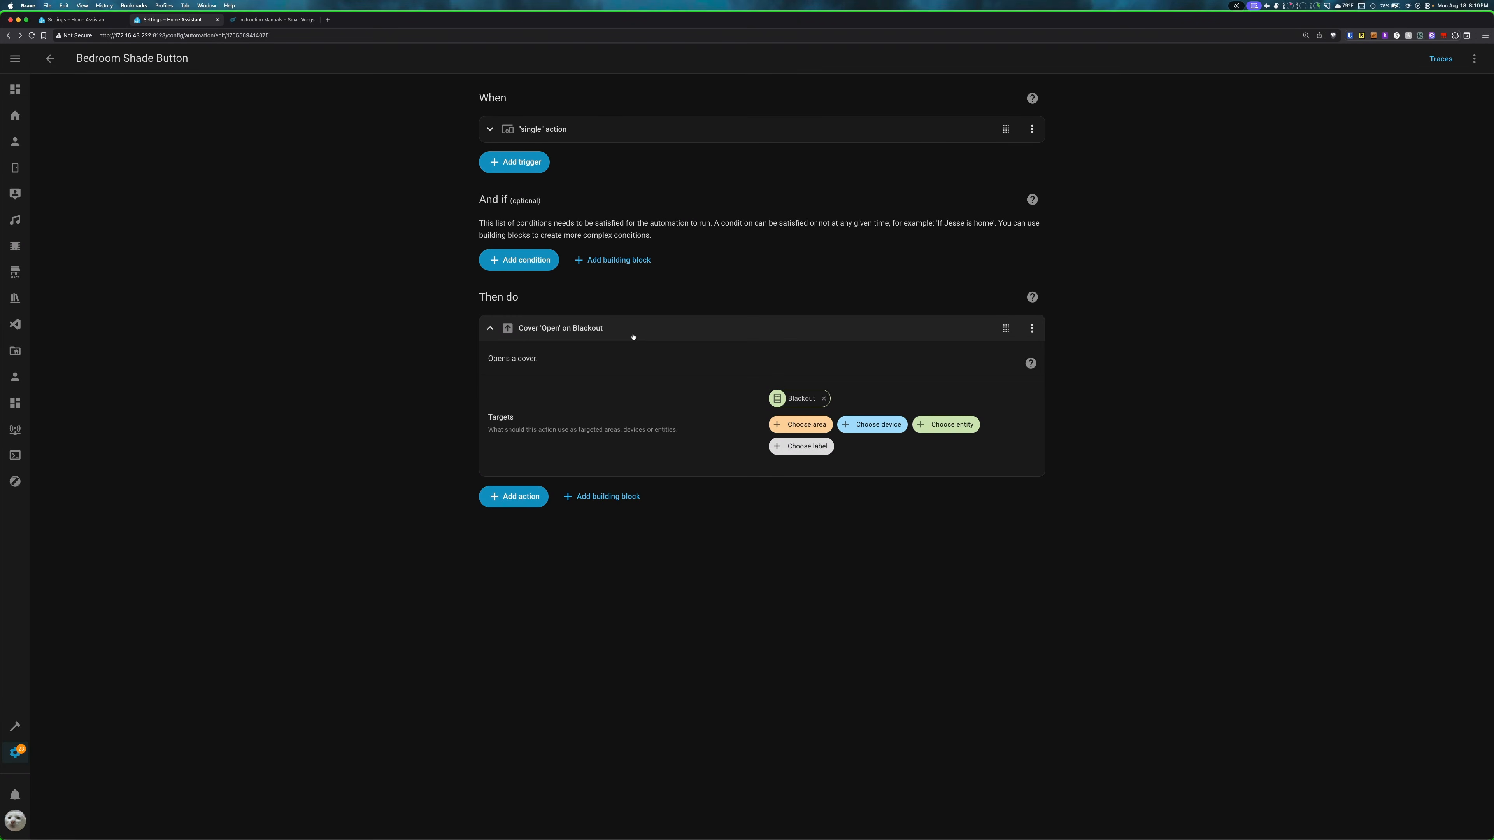
Give the "single" action trigger the trigger ID single.
click(622, 130)
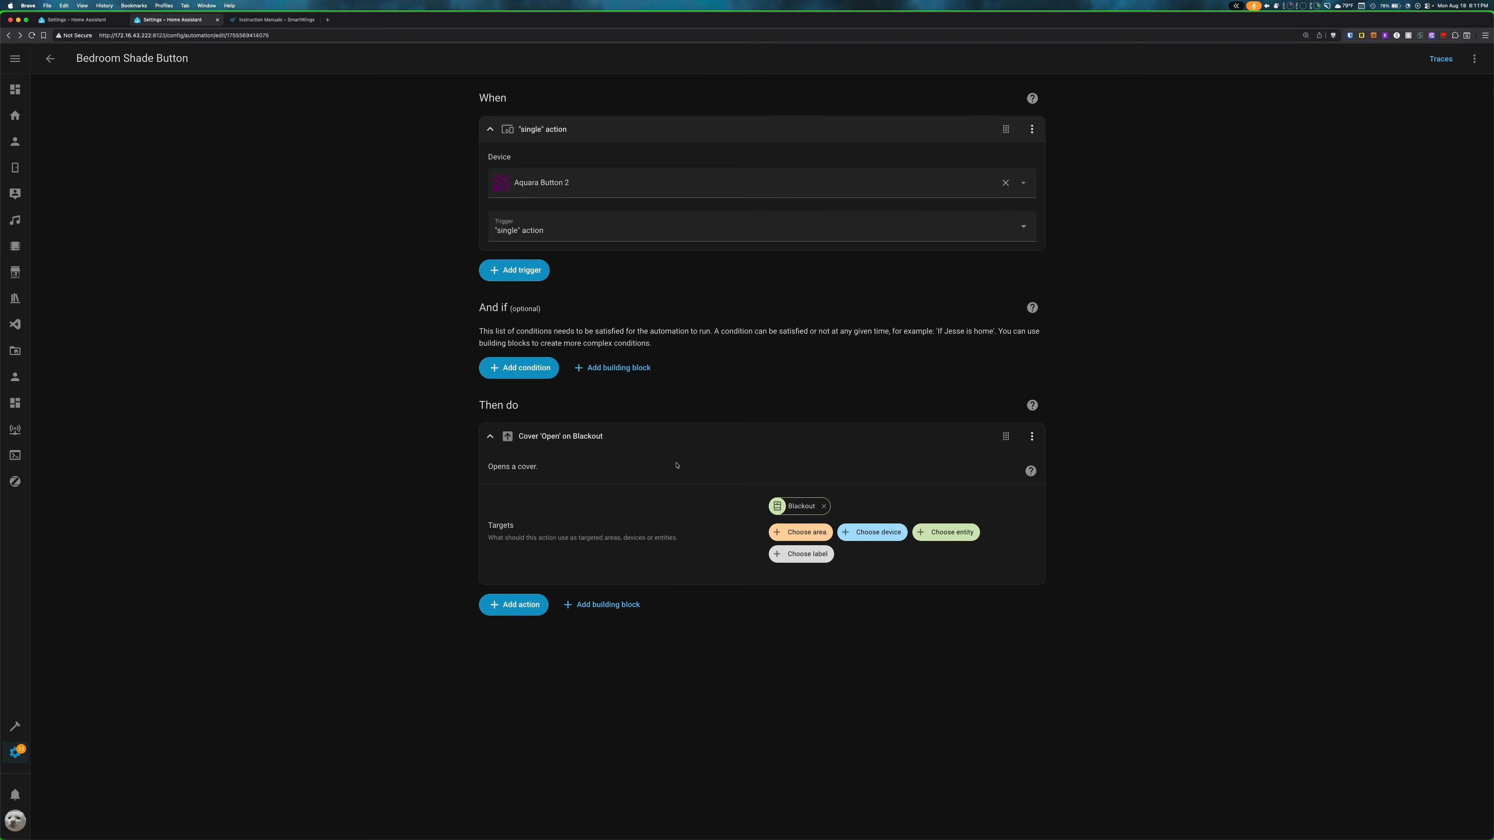
click(1031, 131)
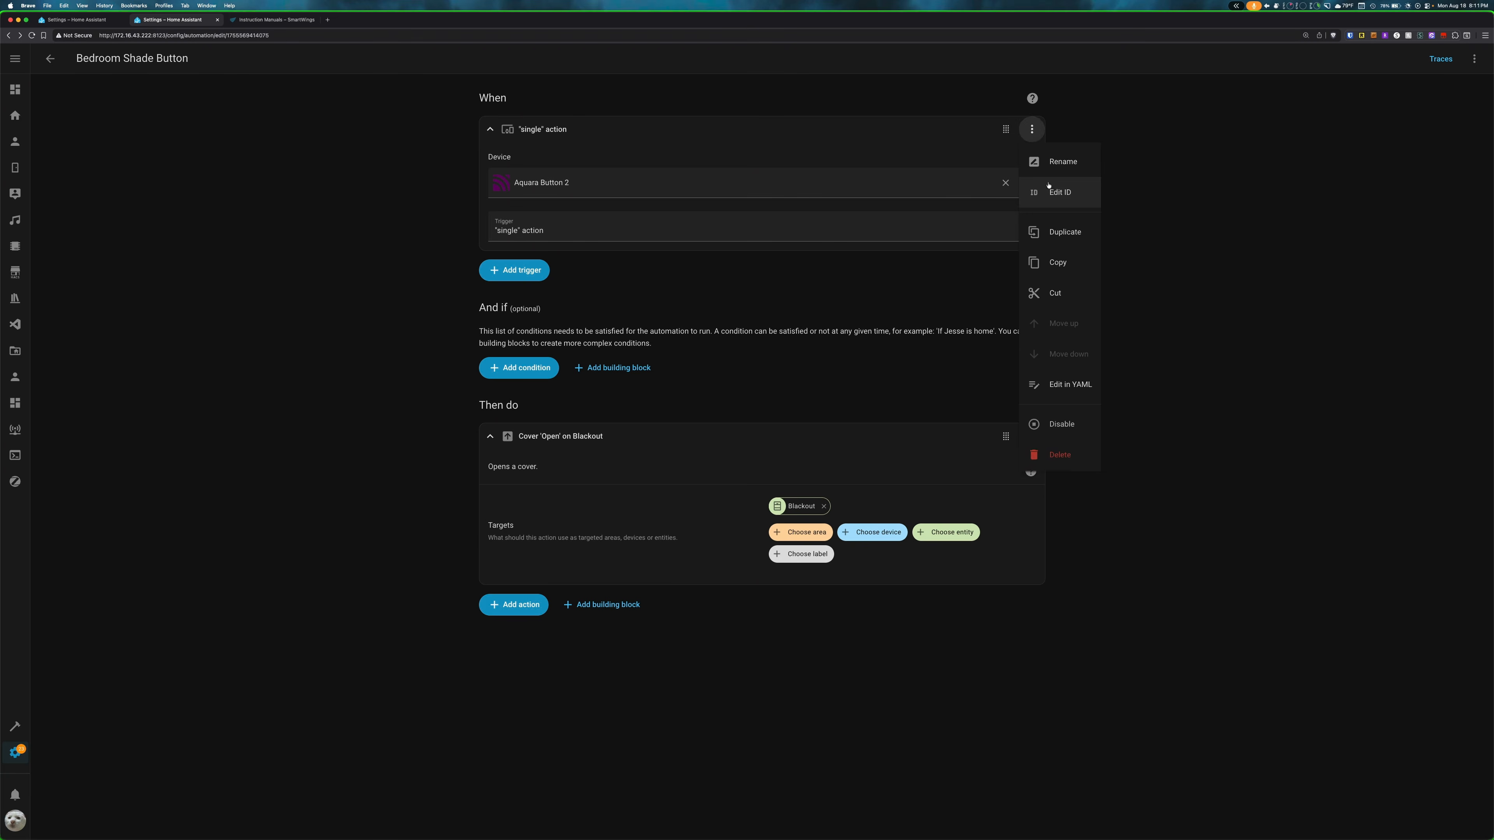
click(1052, 192)
click(535, 174)
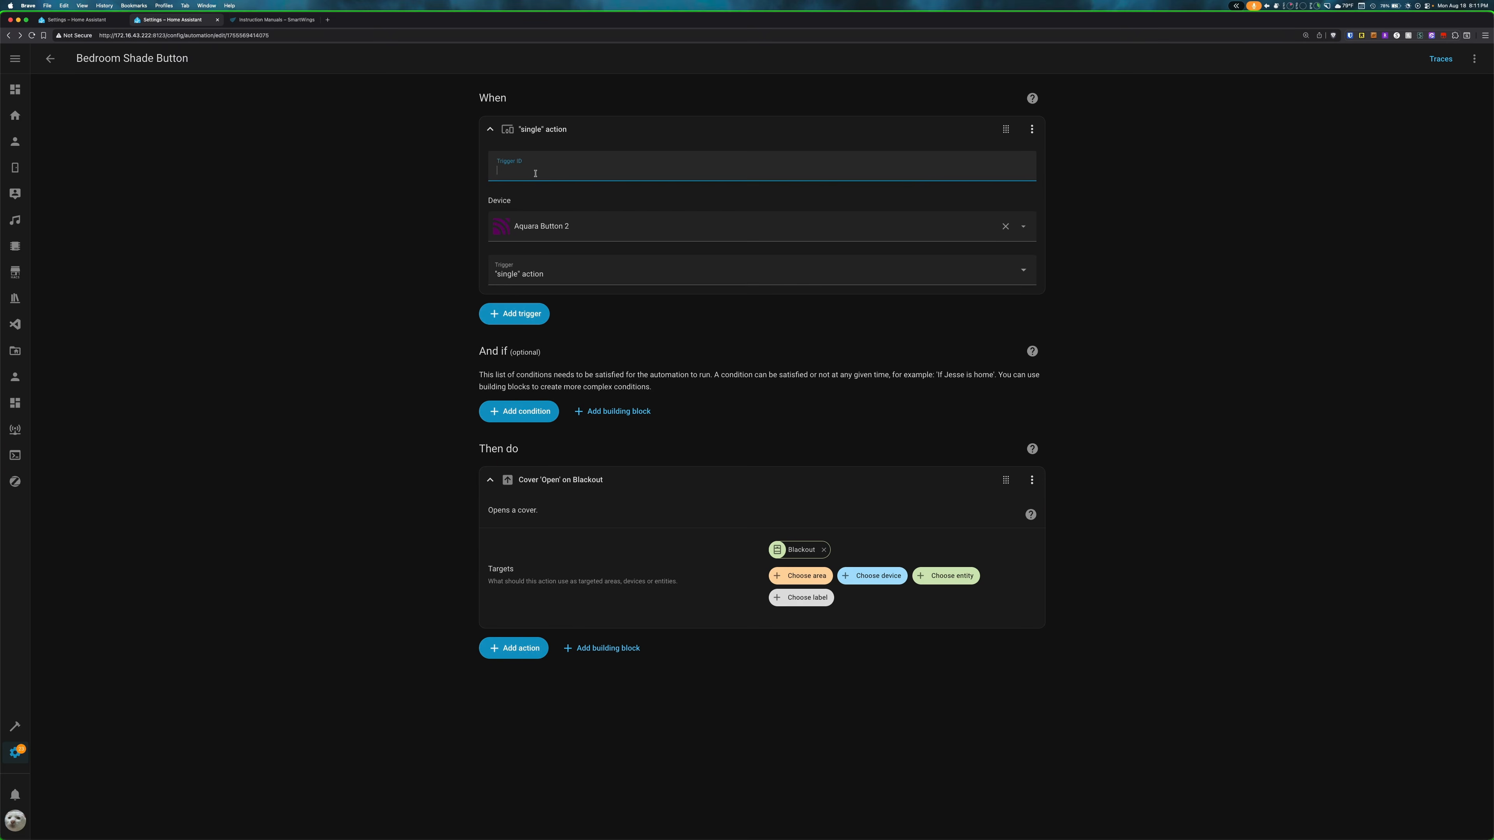
text(single)
Add a second device trigger for Aquara Button 2 with the "double" action.
click(514, 314)
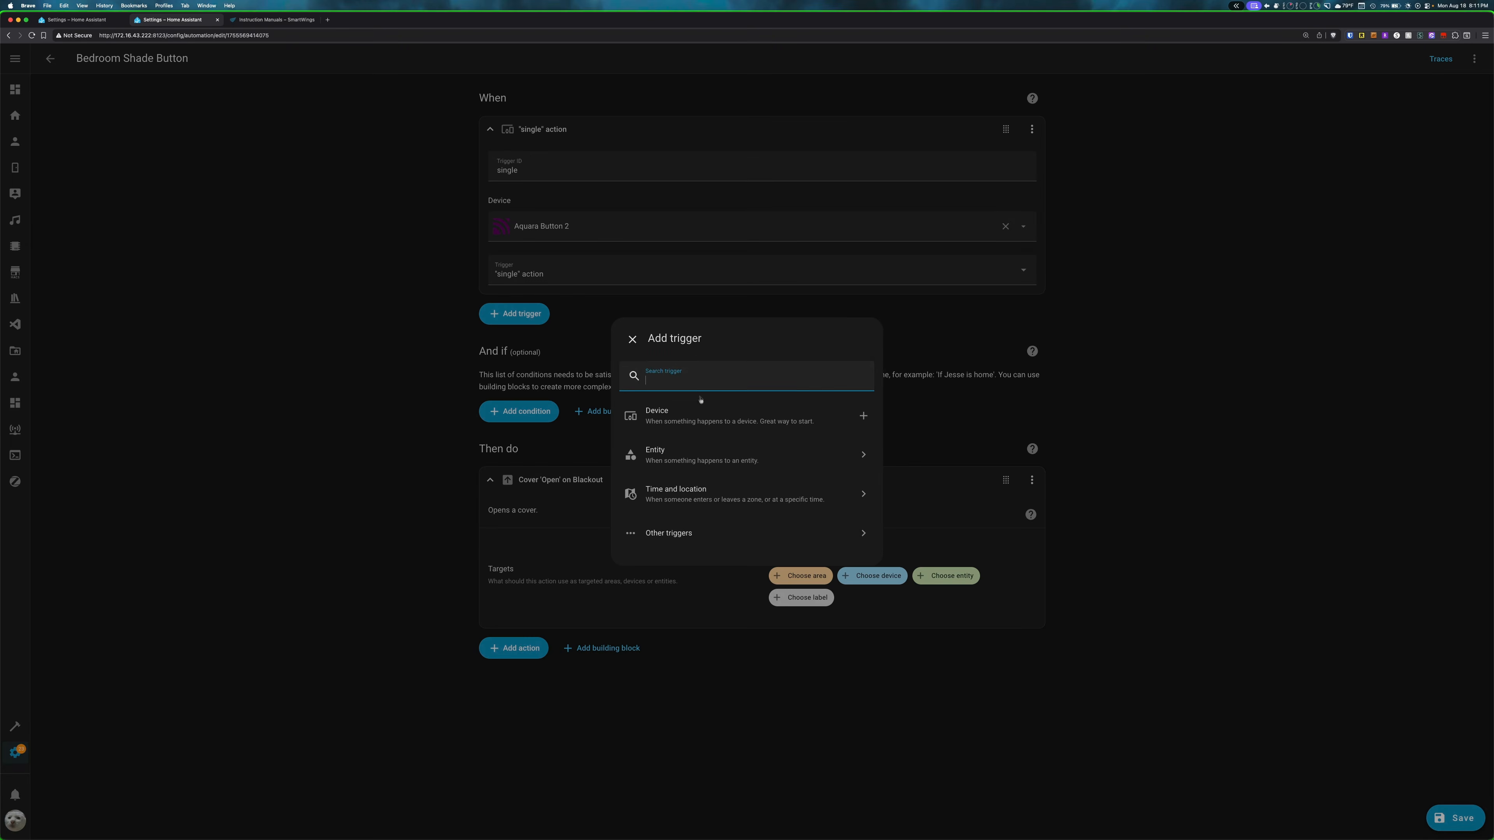
click(700, 412)
click(653, 384)
text(butt)
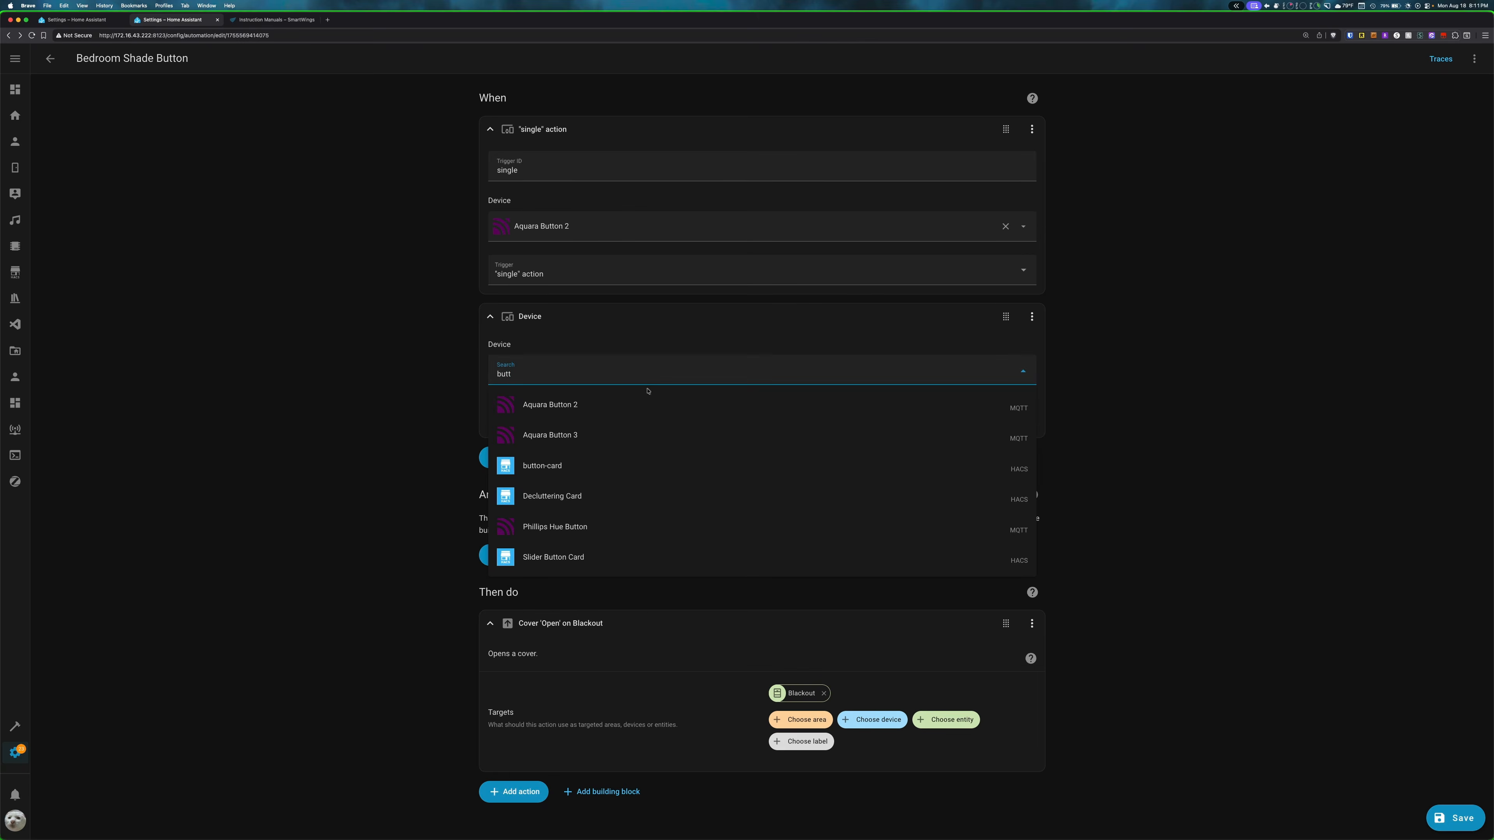
click(638, 405)
click(612, 418)
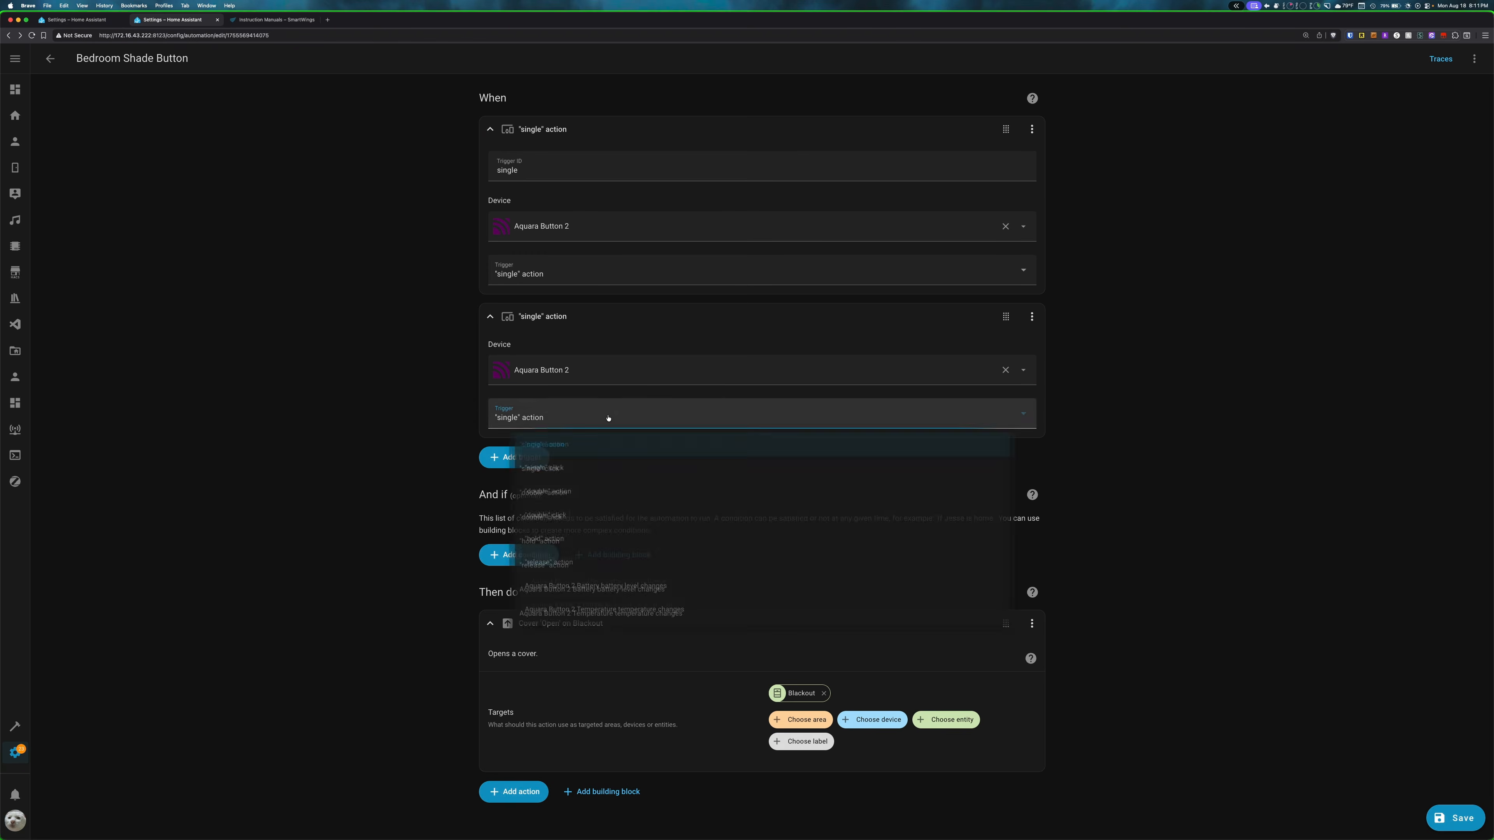
click(607, 498)
Give the "double" action trigger the trigger ID double.
click(1031, 317)
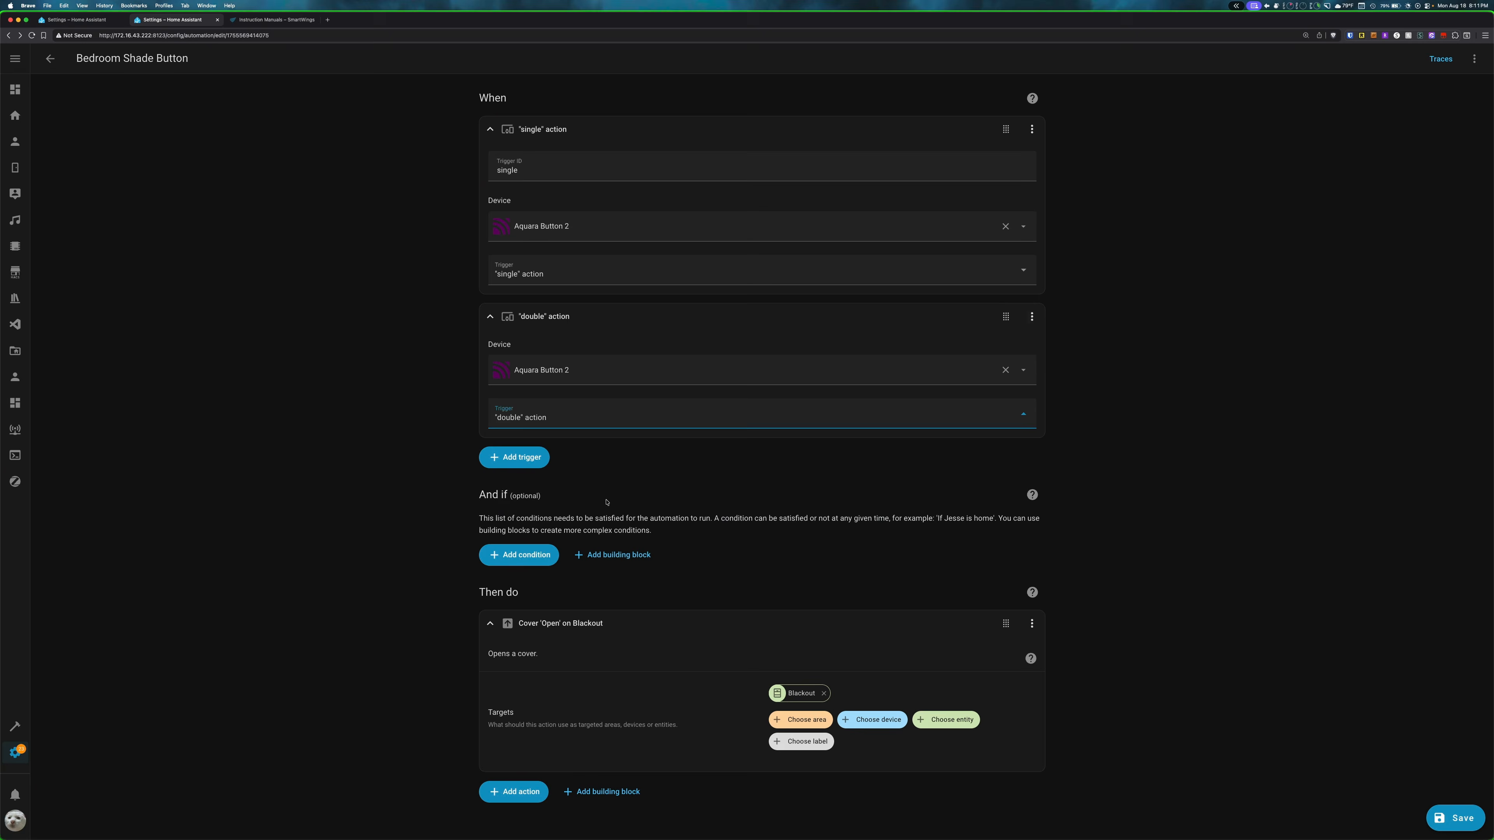
click(1059, 380)
click(566, 357)
text(double)
click(367, 193)
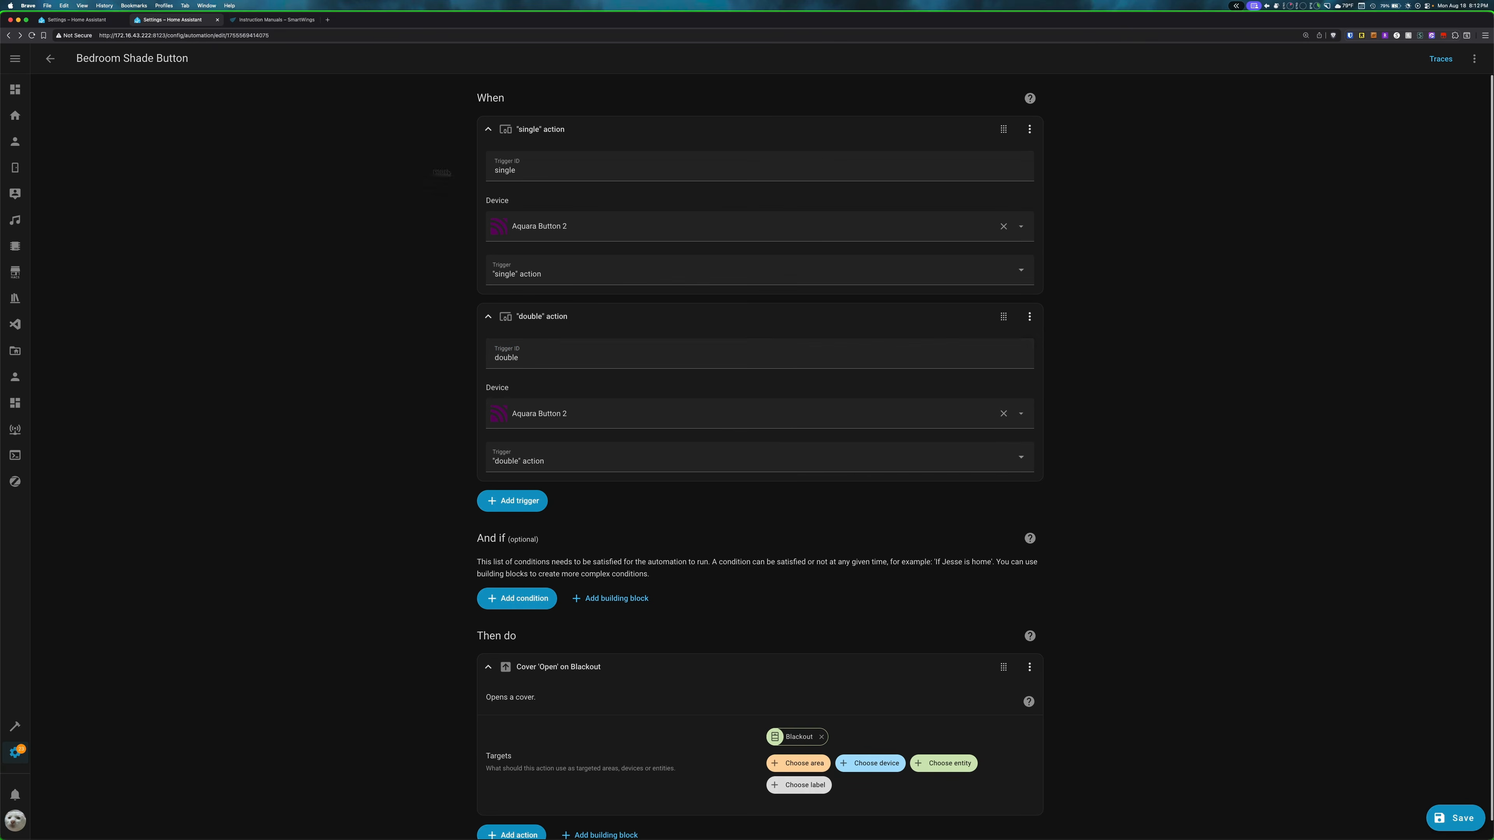
drag(535, 172, 409, 174)
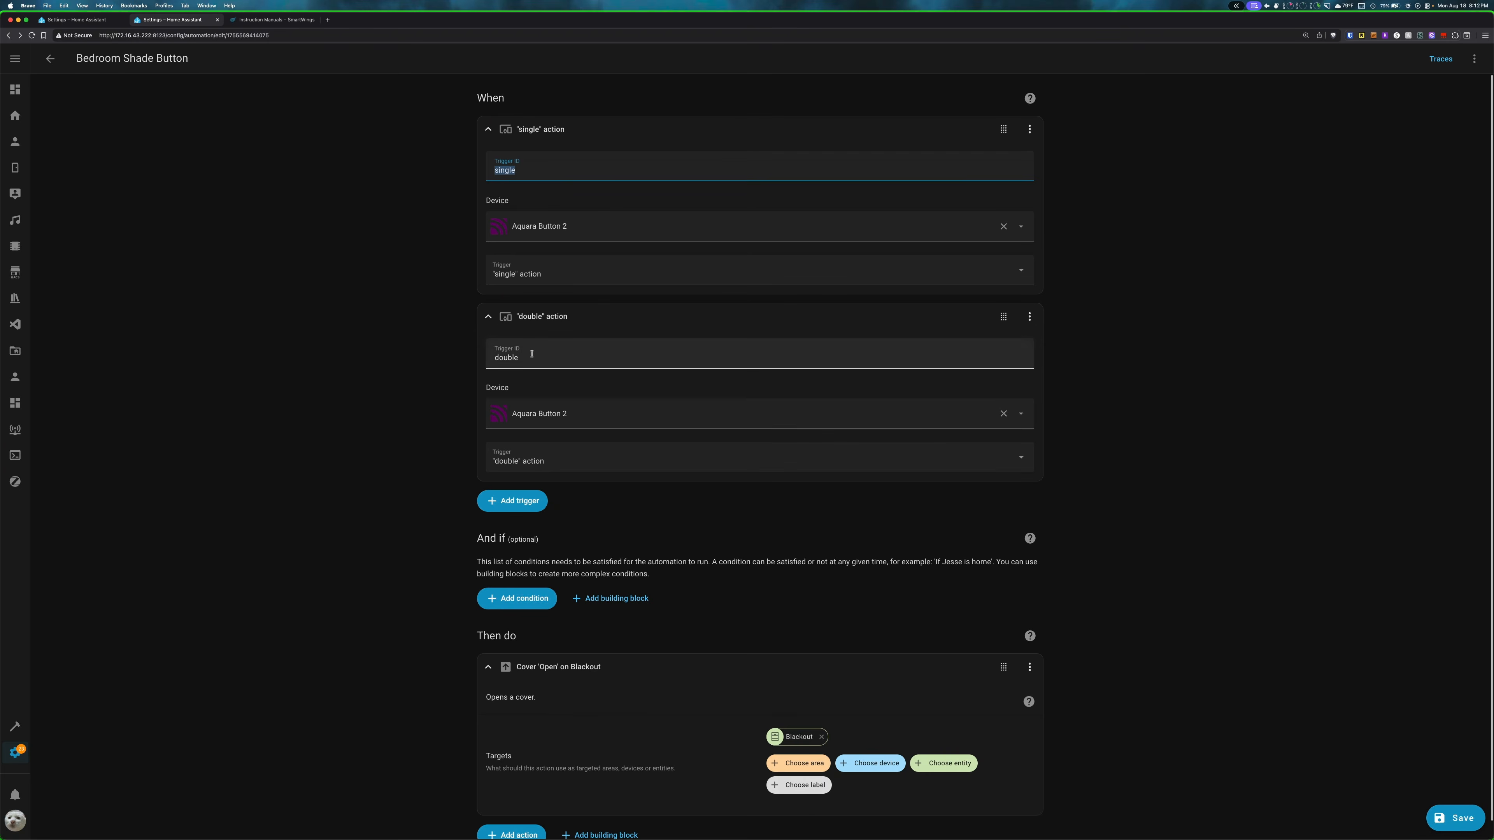
drag(553, 361, 399, 355)
Add a Choose building block after the Cover Open action.
scroll(410, 383, down, 1)
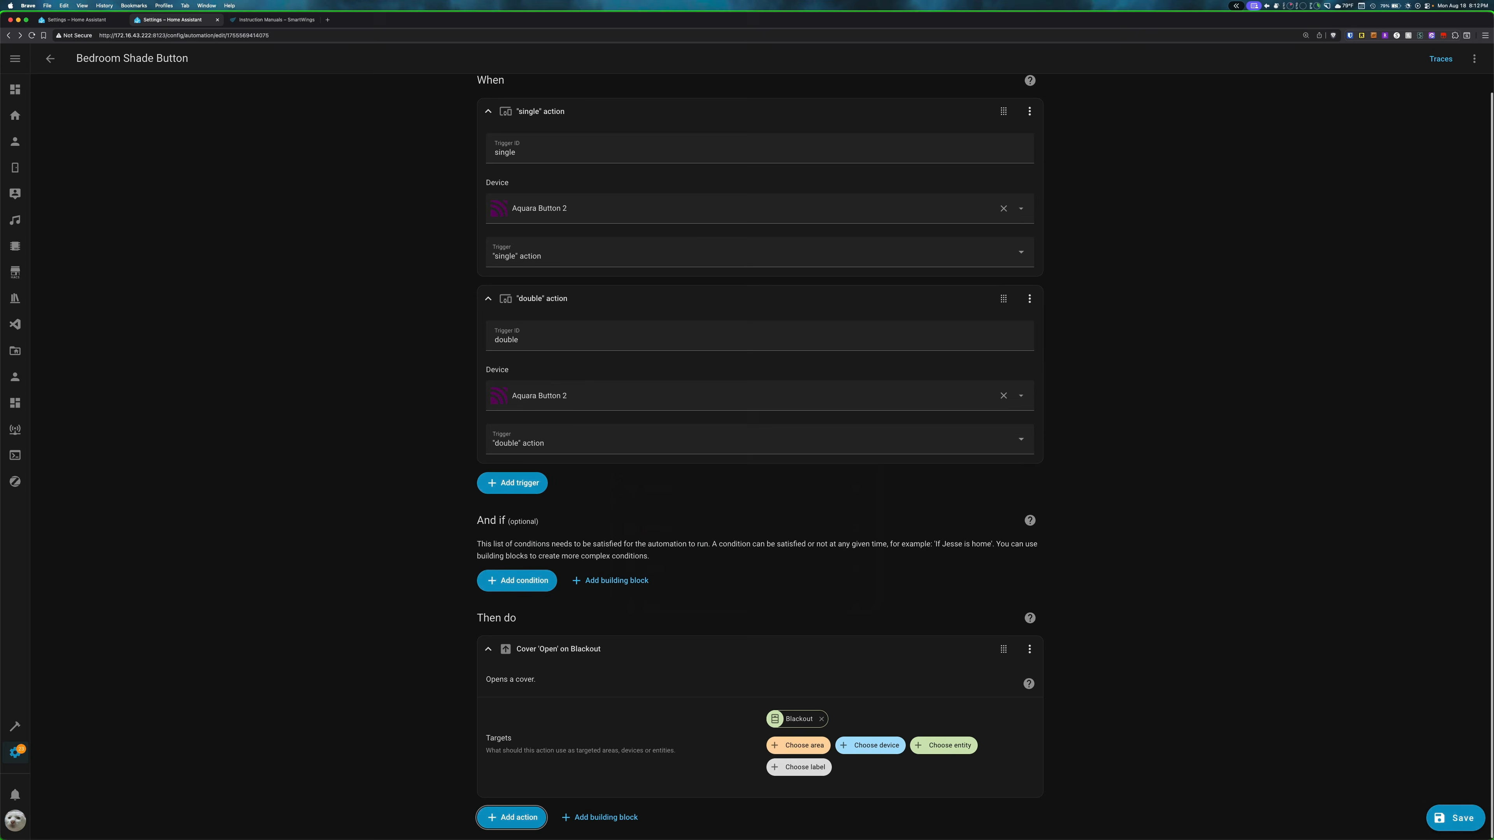
click(509, 819)
text(choose)
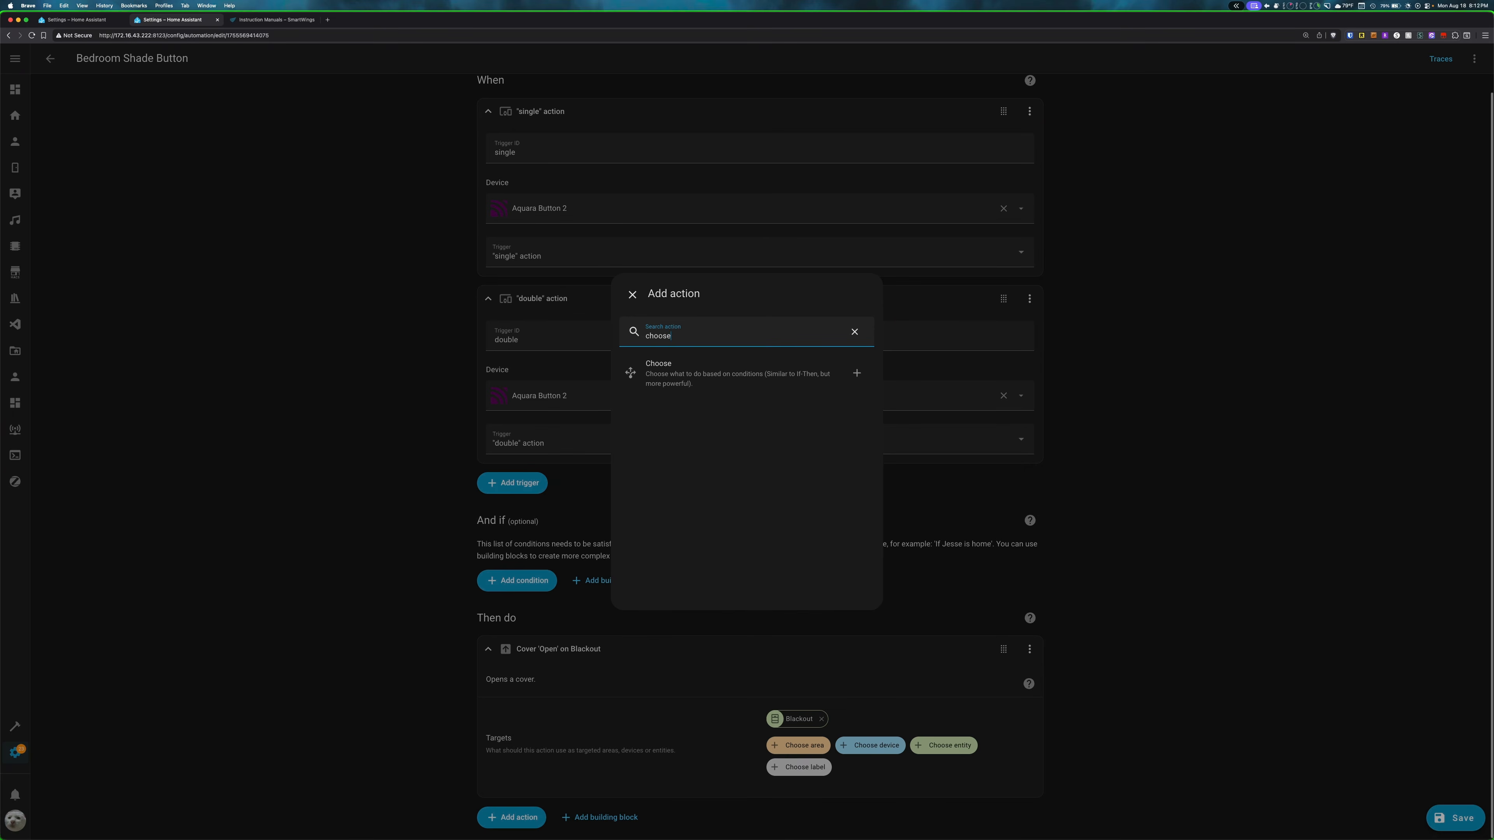
key(Return)
Add a Triggered by condition for the single trigger to Option 1 and move the Cover Open on Blackout action into its actions.
click(542, 670)
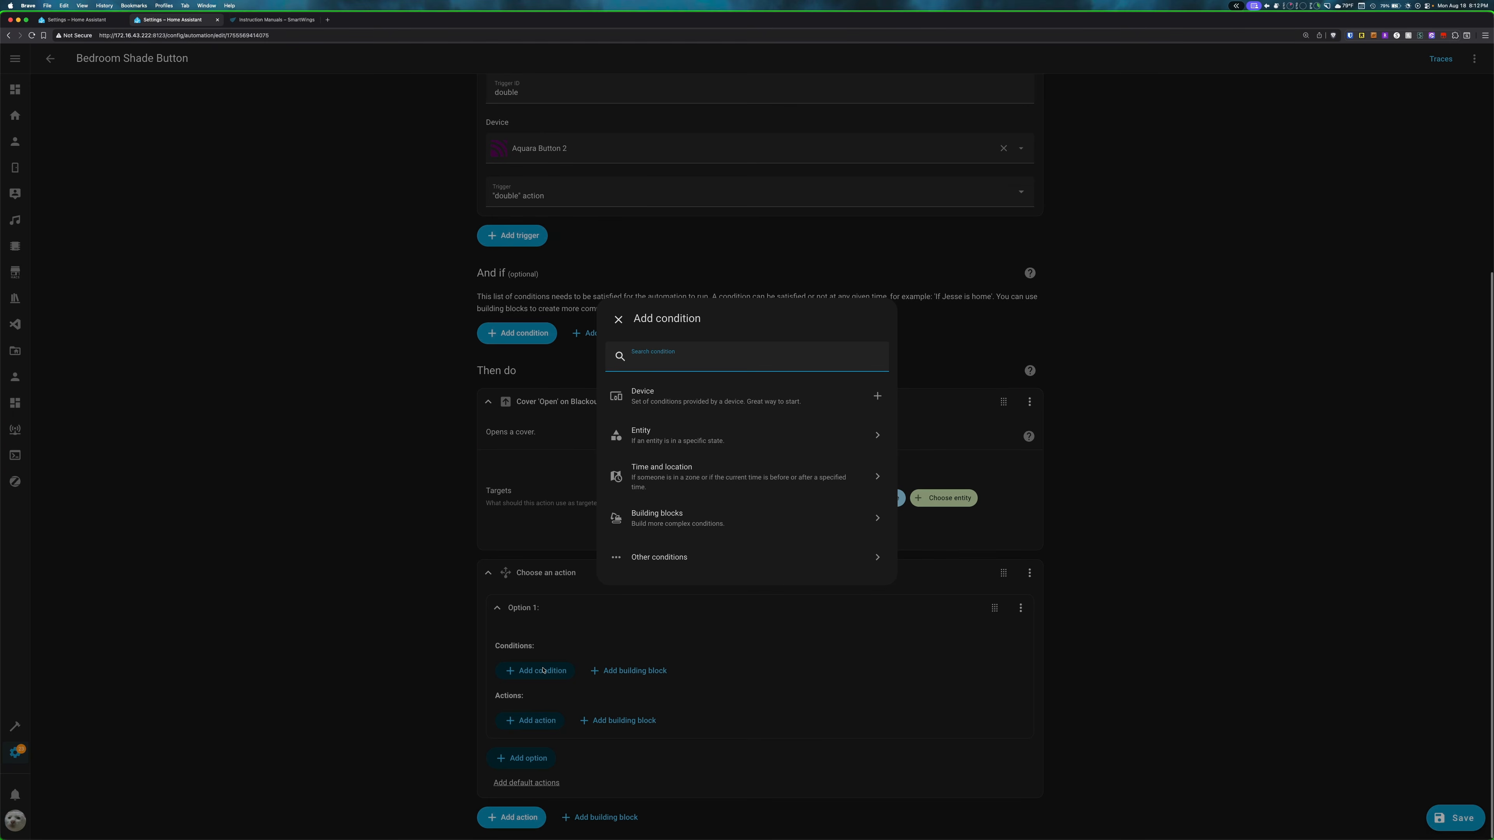
text(trigg)
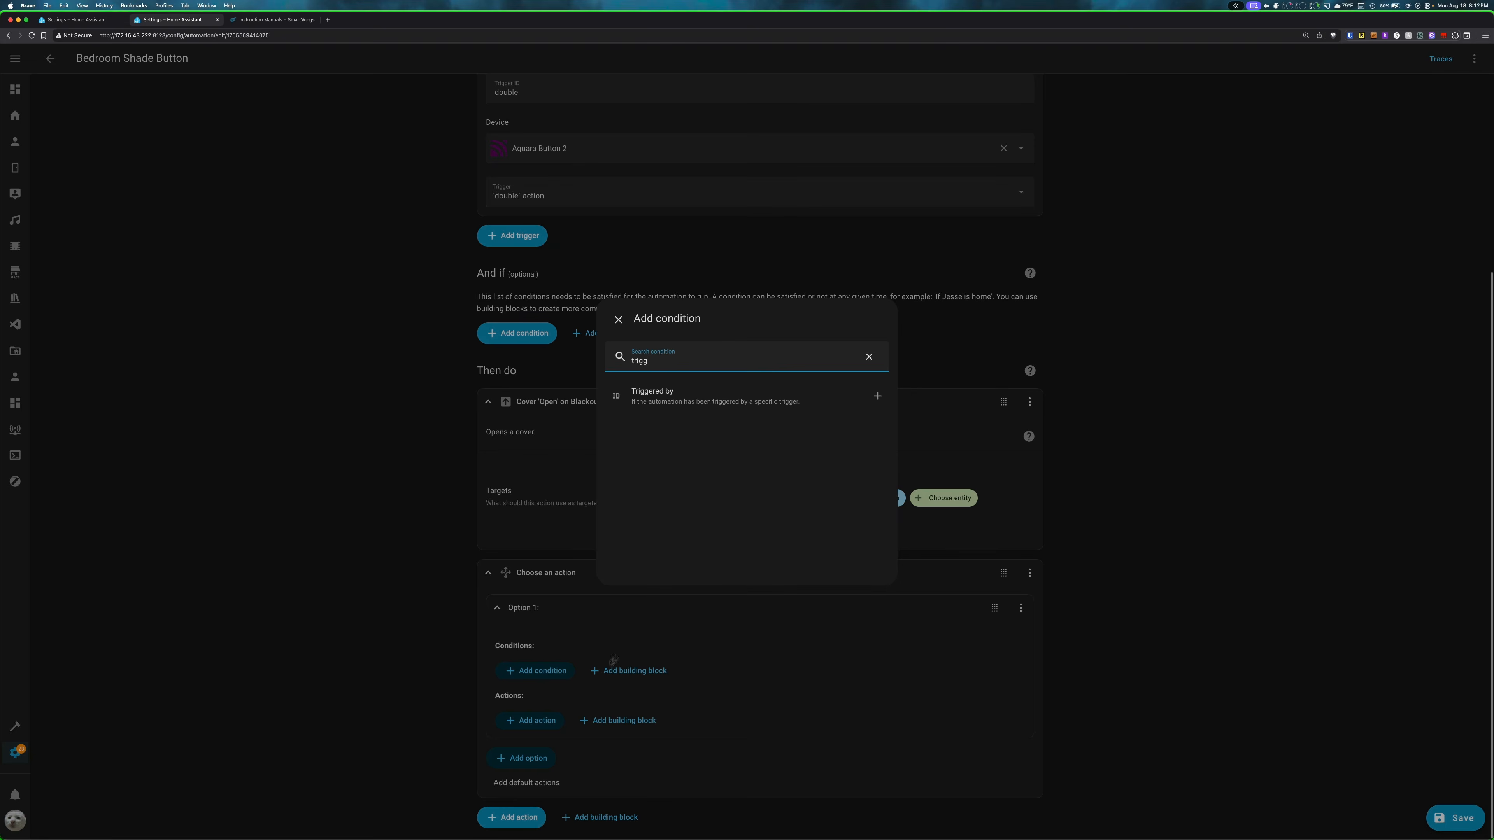
click(717, 392)
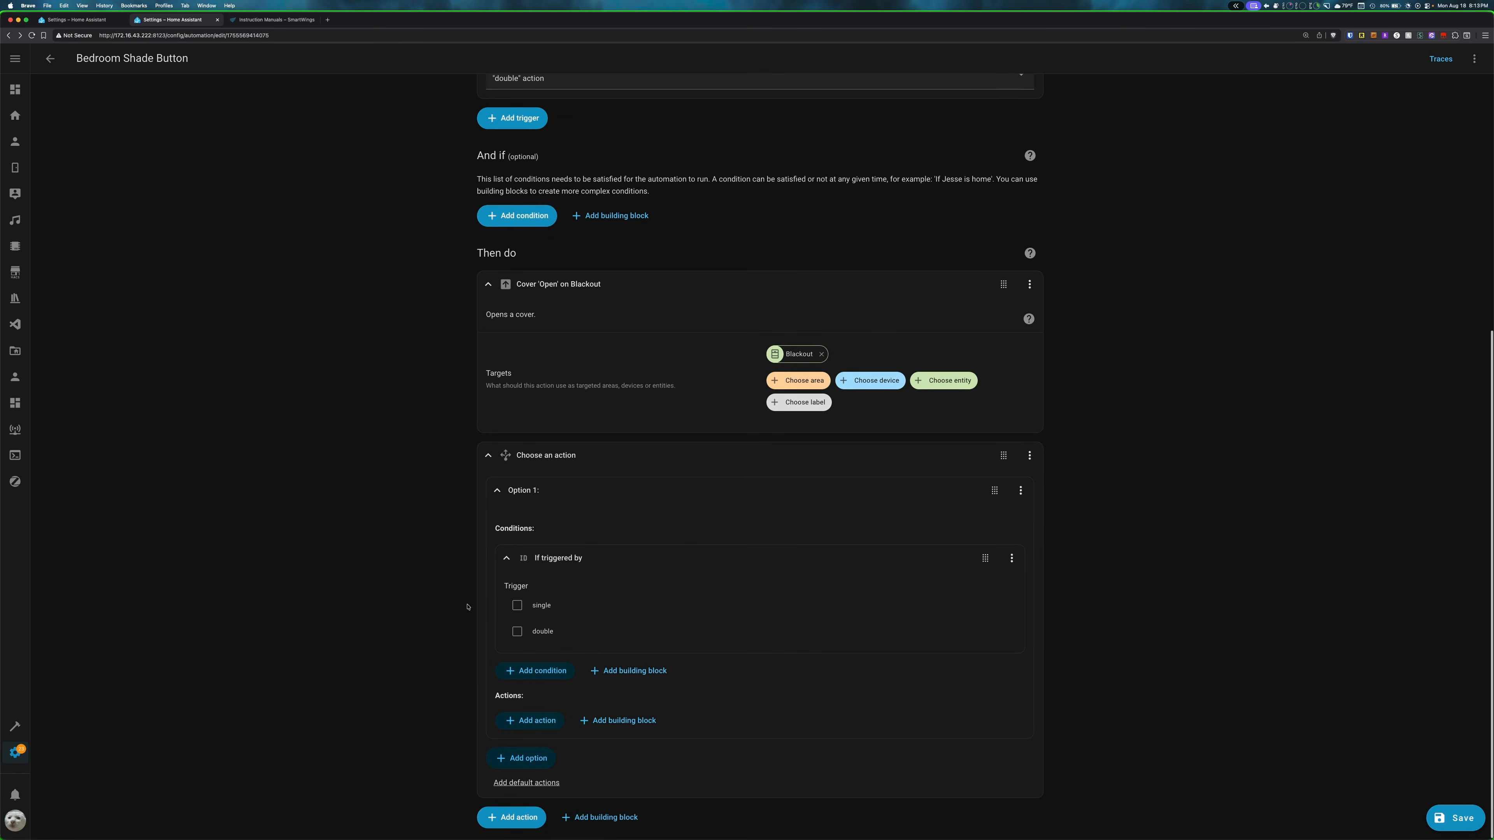
click(517, 607)
drag(1004, 284, 670, 556)
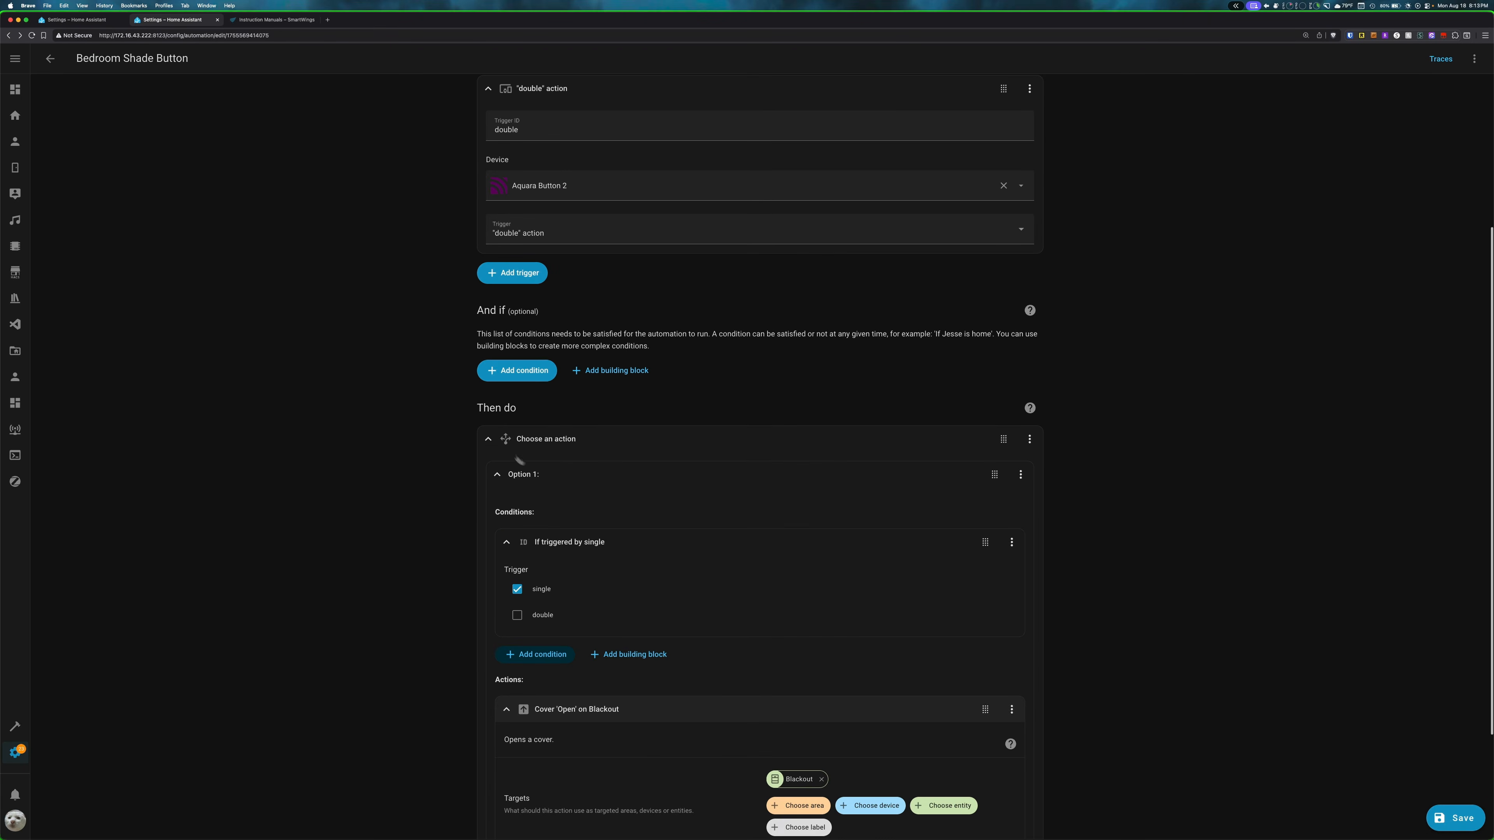
Add a second option to the Choose block with a Triggered by condition for the double trigger.
scroll(549, 314, down, 5)
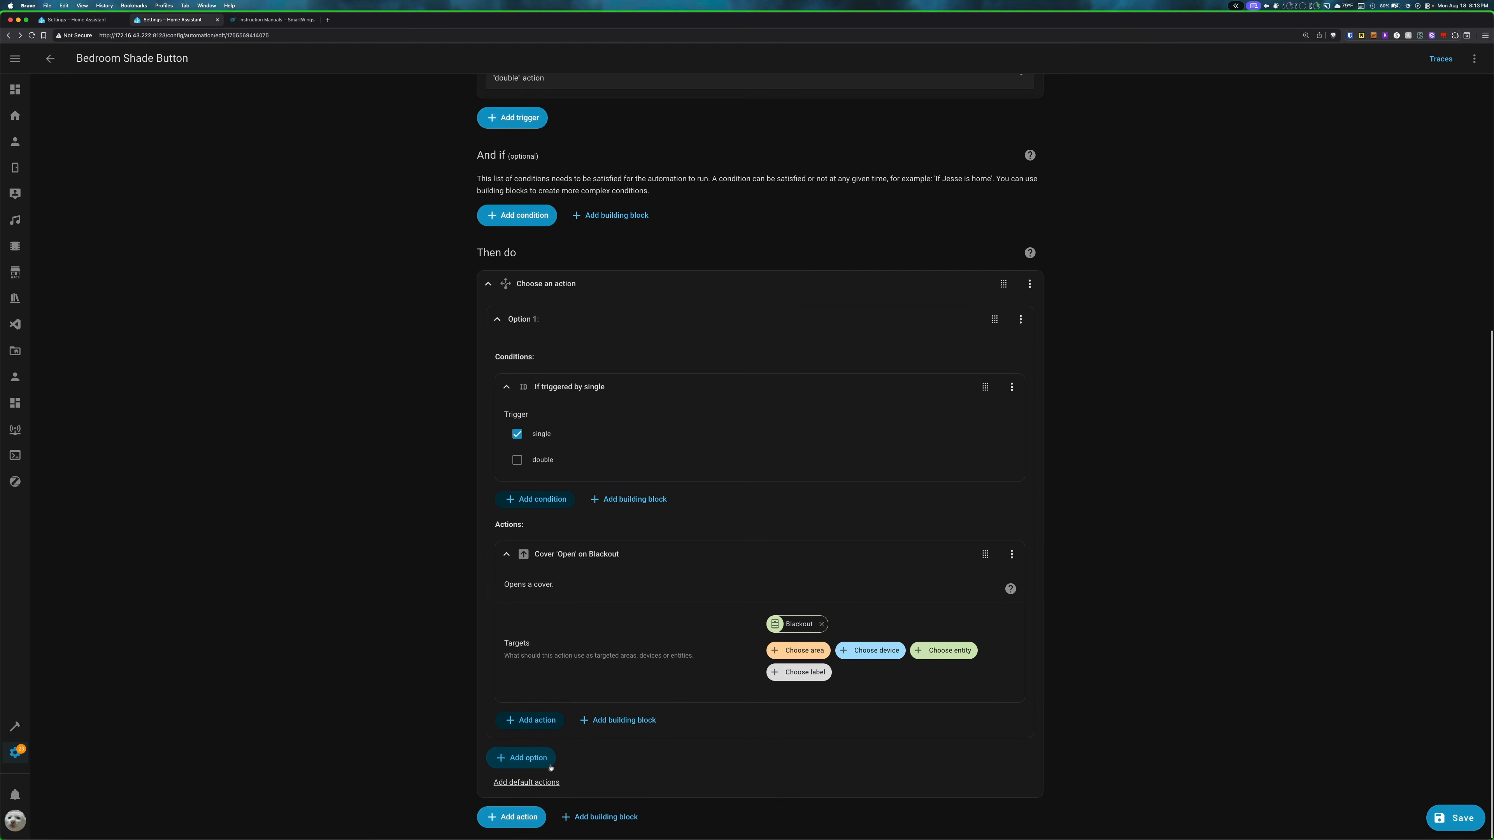
click(525, 758)
scroll(525, 758, down, 5)
click(536, 670)
text(tr)
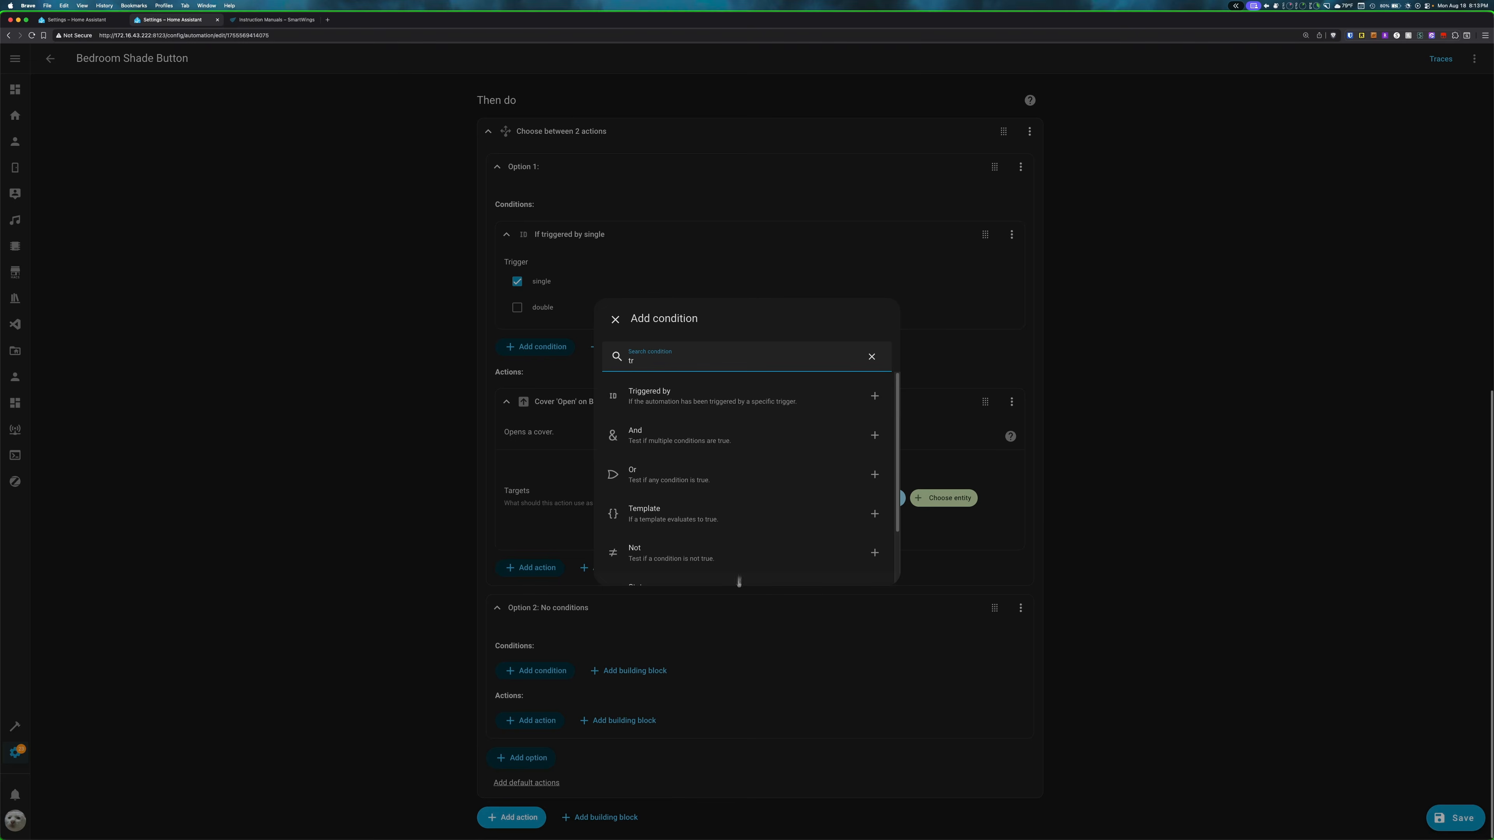
click(705, 395)
click(542, 631)
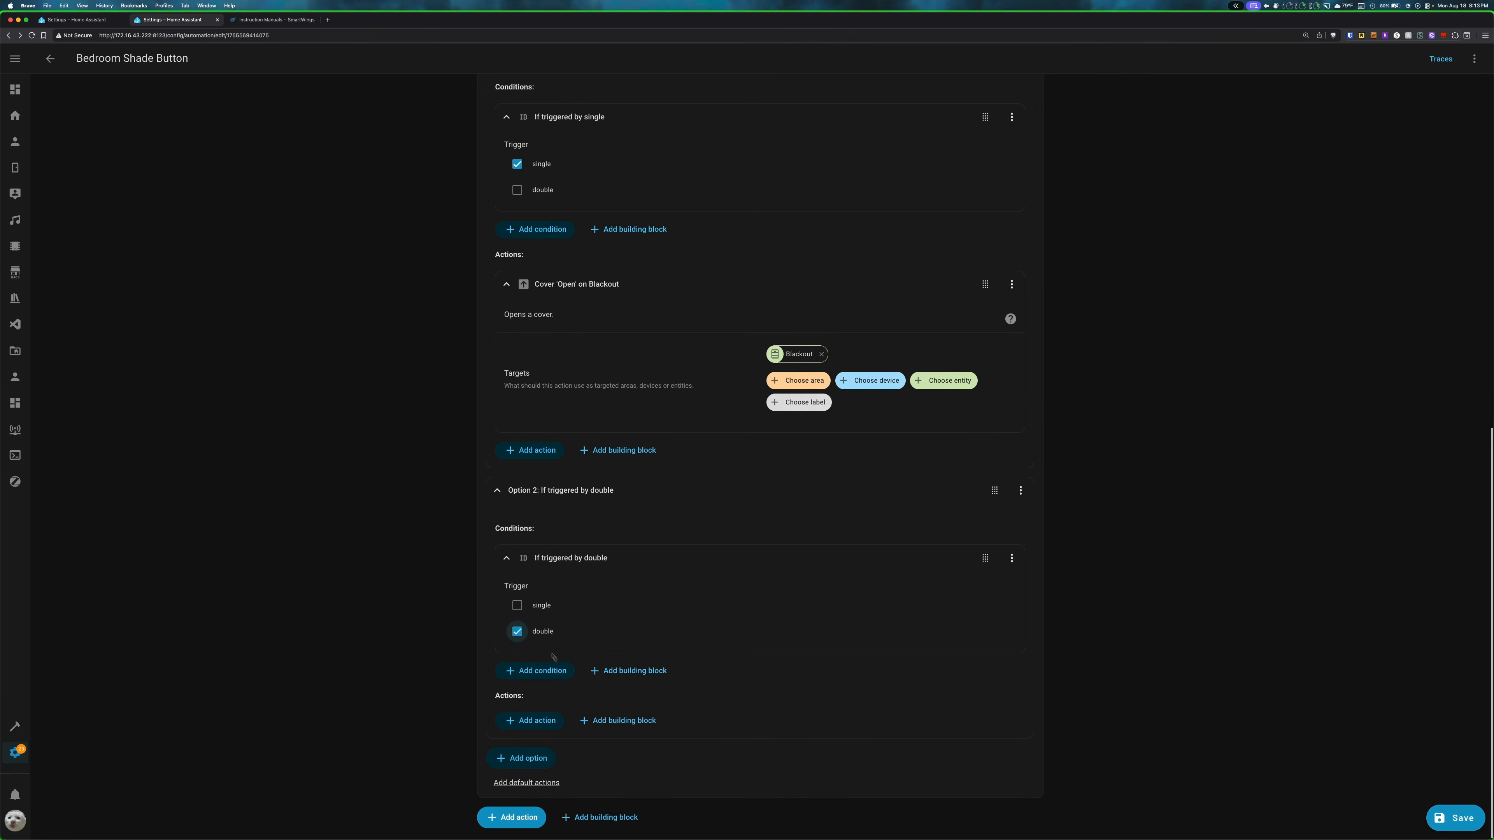
Add a Cover Close action to Option 2 and target the bedroom Blackout entity.
click(531, 720)
text(close)
click(724, 412)
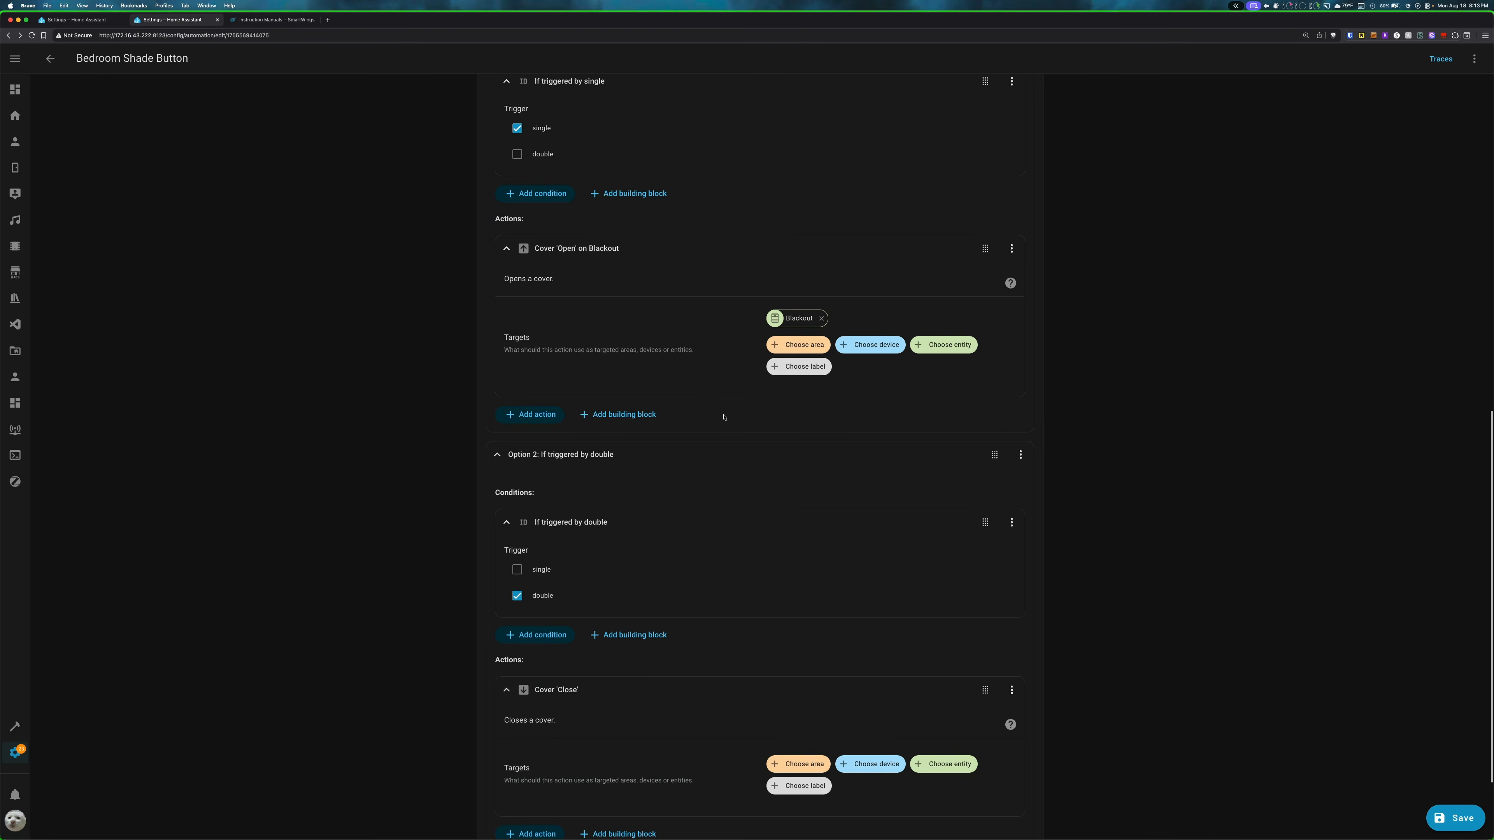
click(949, 765)
text(bed)
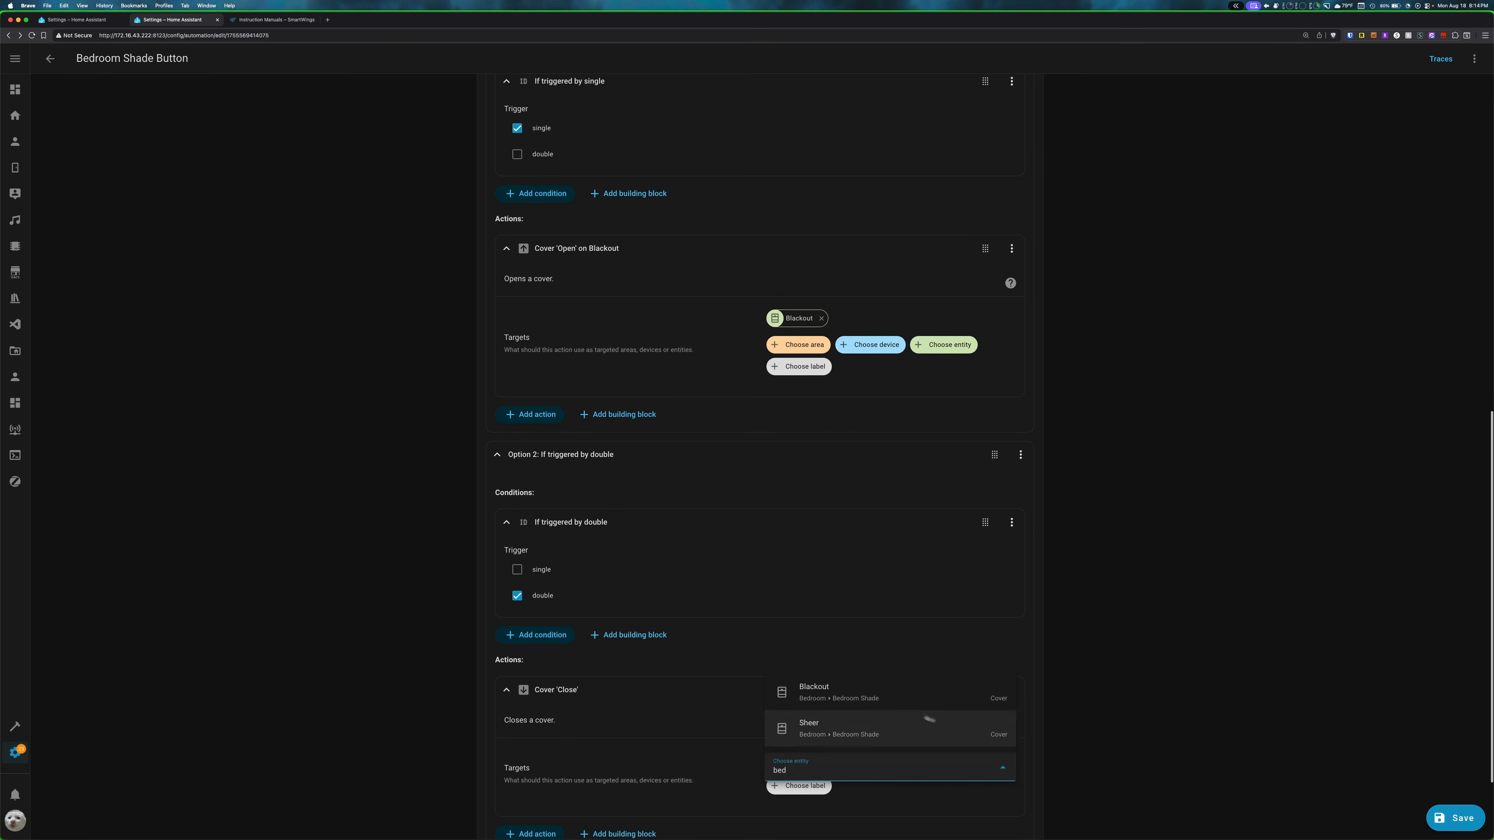
click(929, 693)
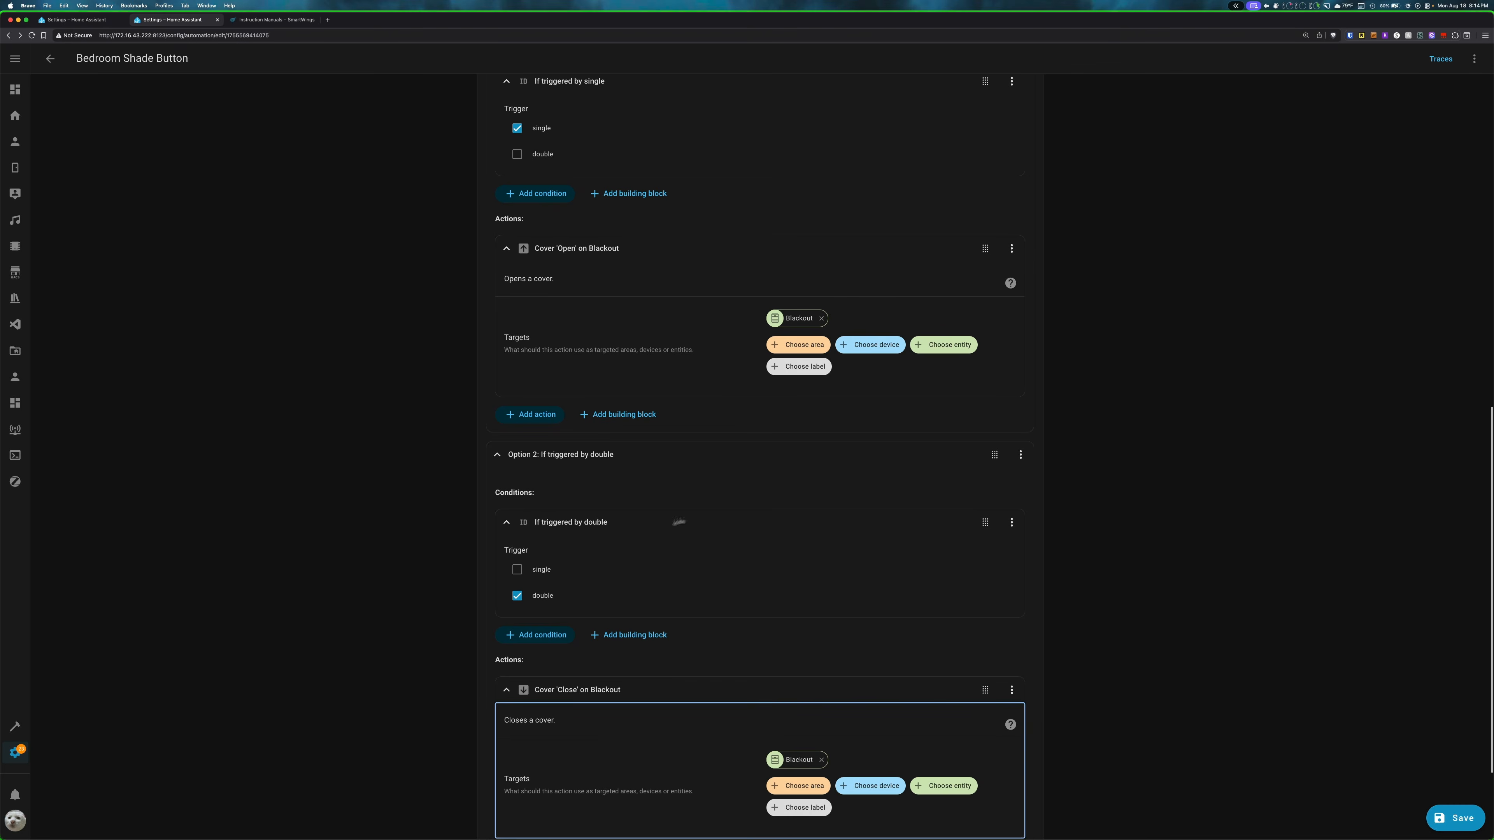
Review the single trigger's ID and the conditions and actions of both options in the Bedroom Shade Button automation.
scroll(1220, 685, down, 3)
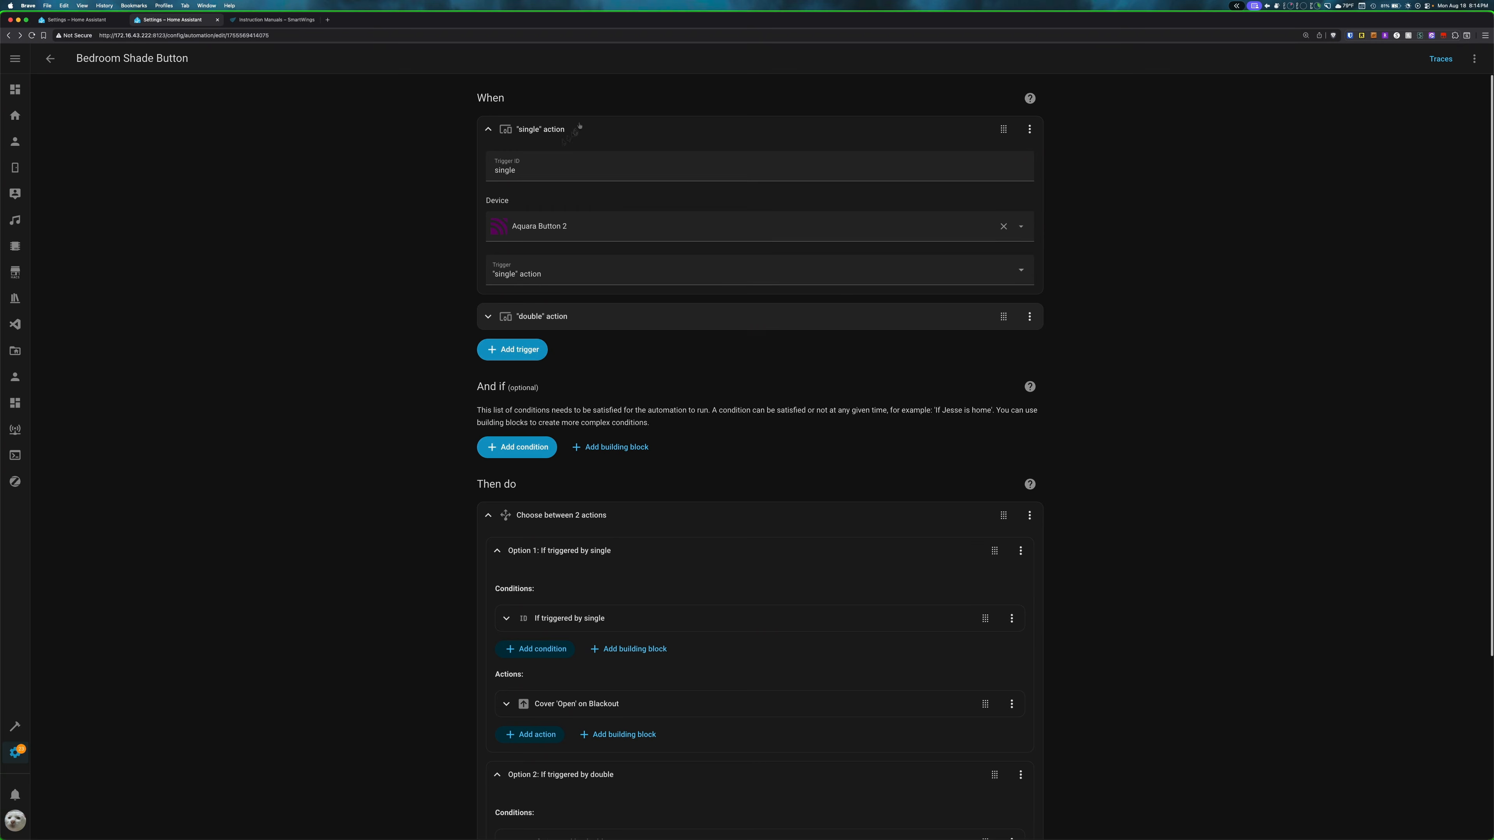
drag(566, 168, 450, 179)
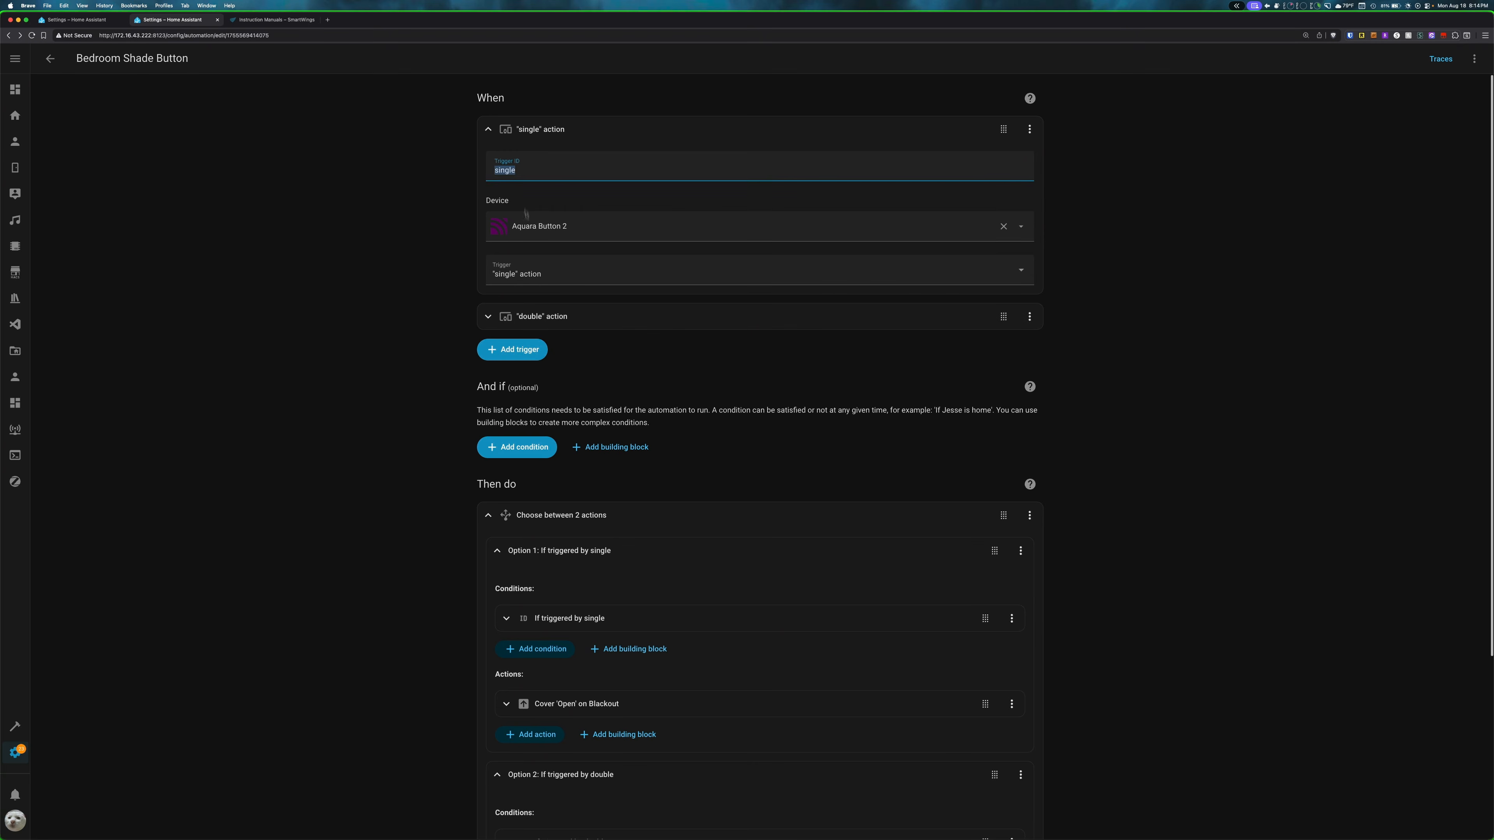
scroll(527, 214, down, 5)
click(579, 385)
scroll(580, 353, down, 2)
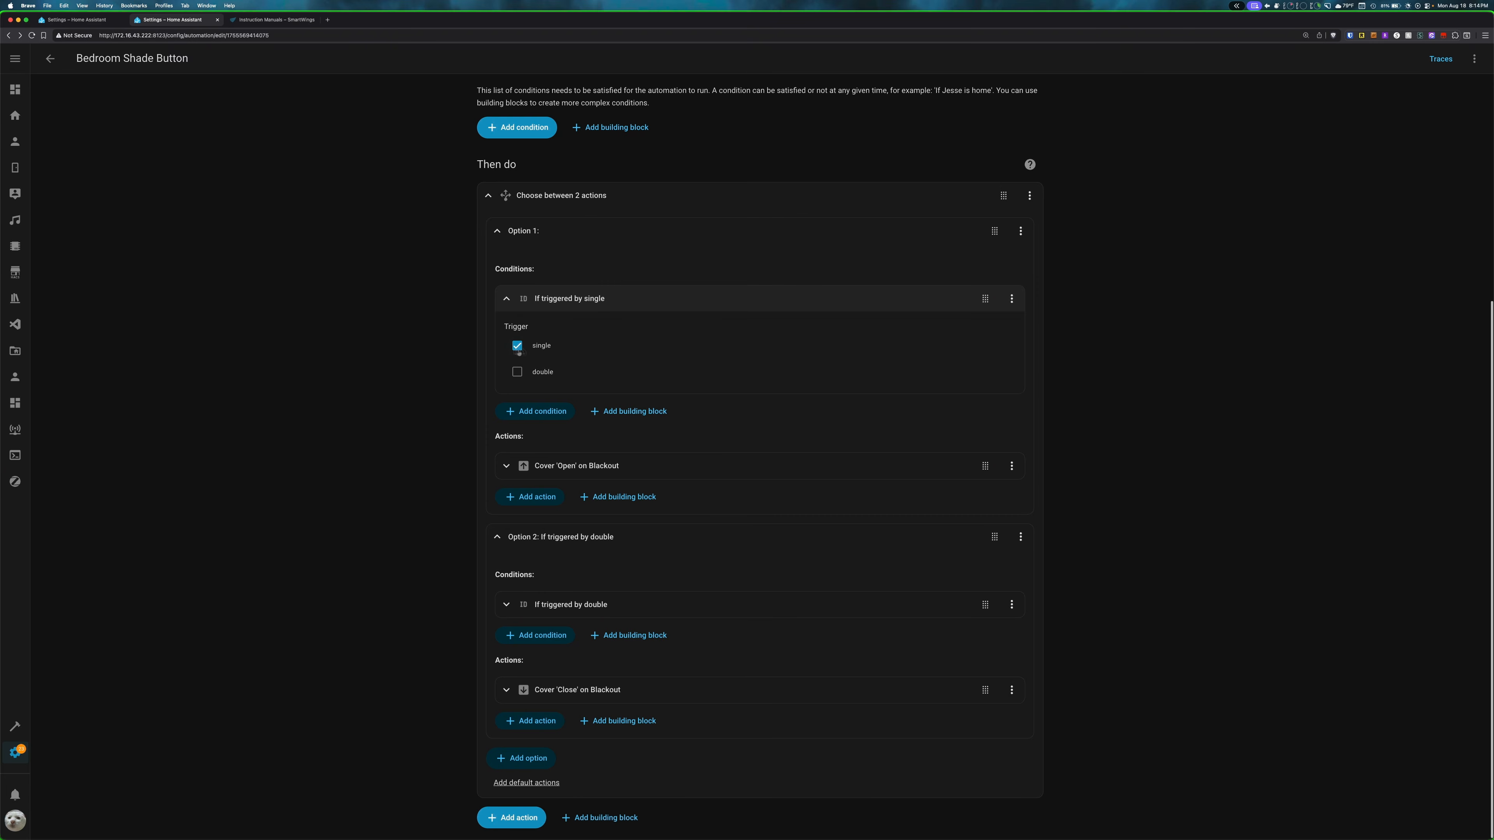
click(613, 459)
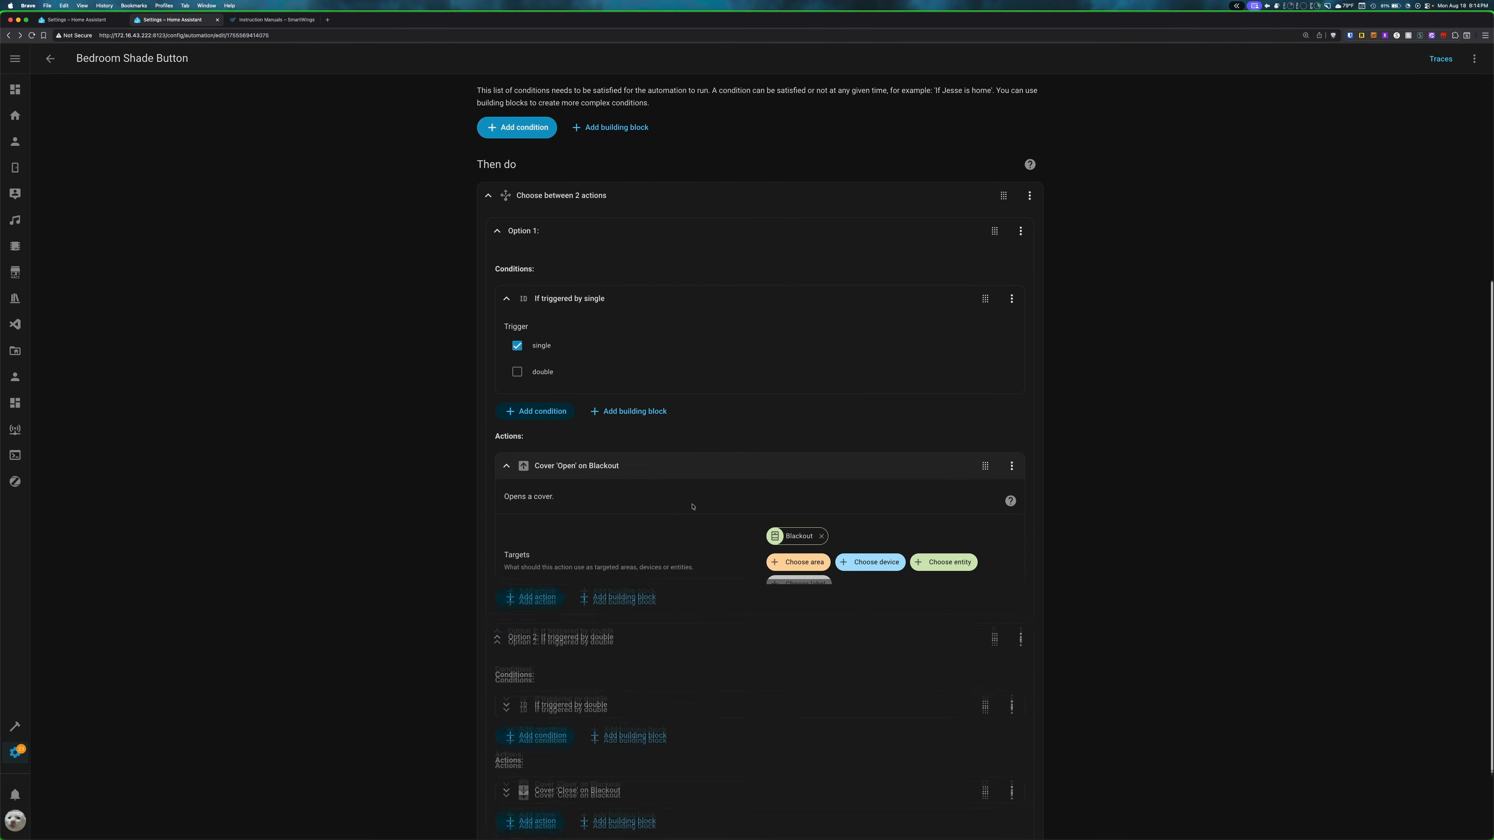
click(553, 232)
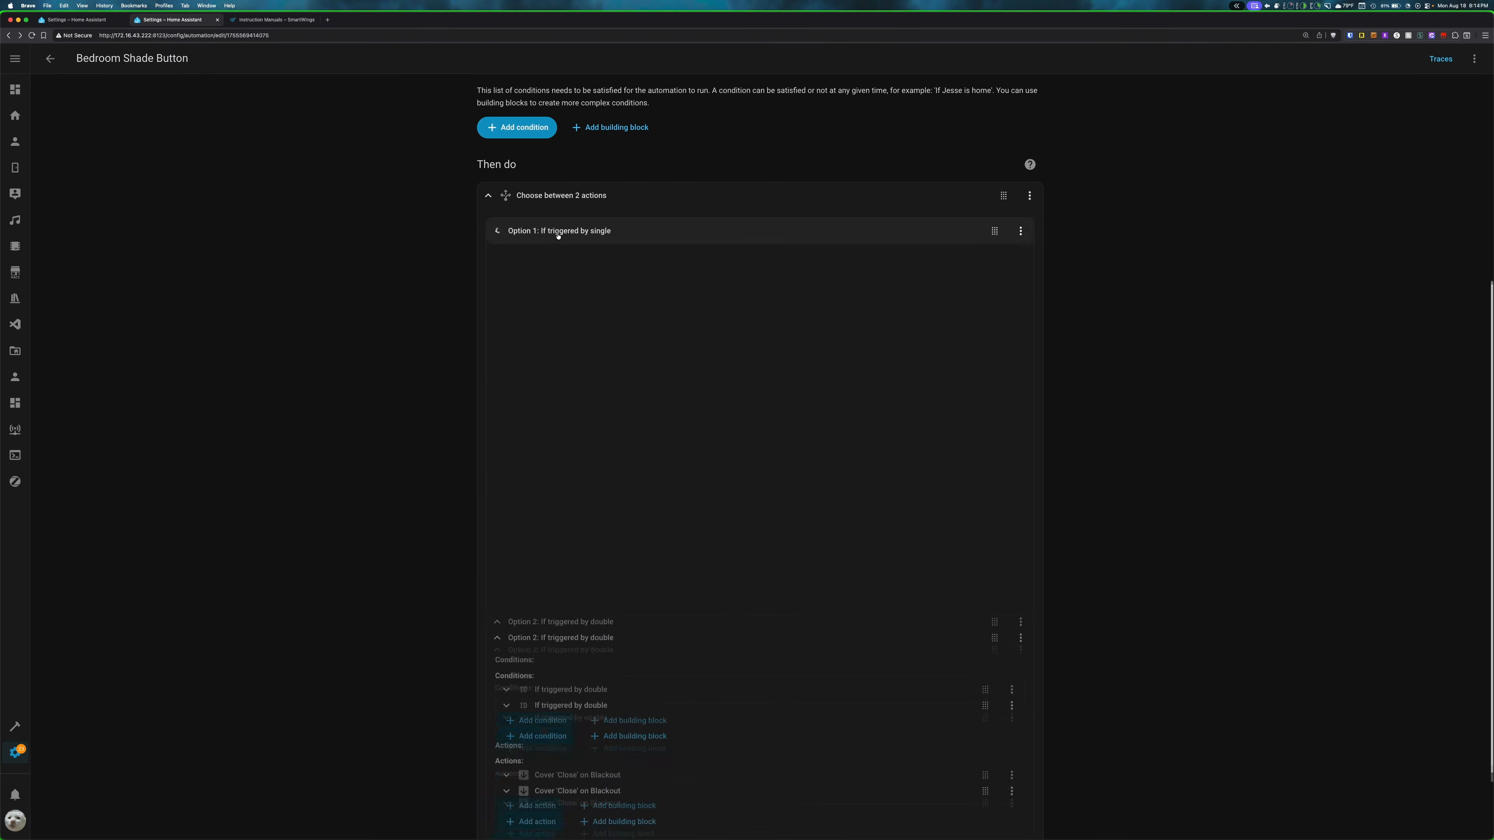
click(583, 612)
scroll(532, 591, down, 2)
click(598, 682)
scroll(632, 765, down, 3)
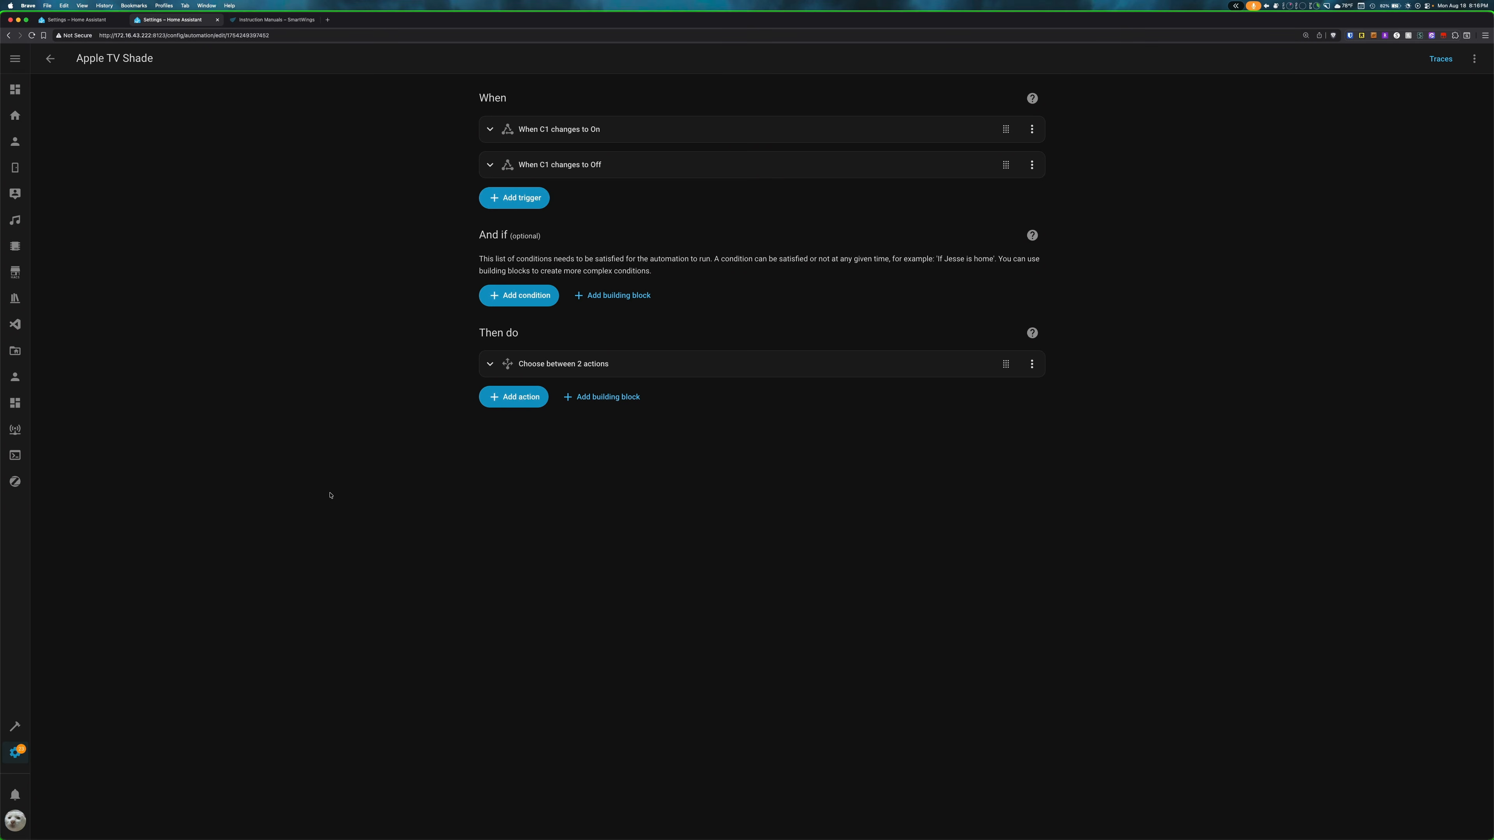
click(523, 204)
text(state)
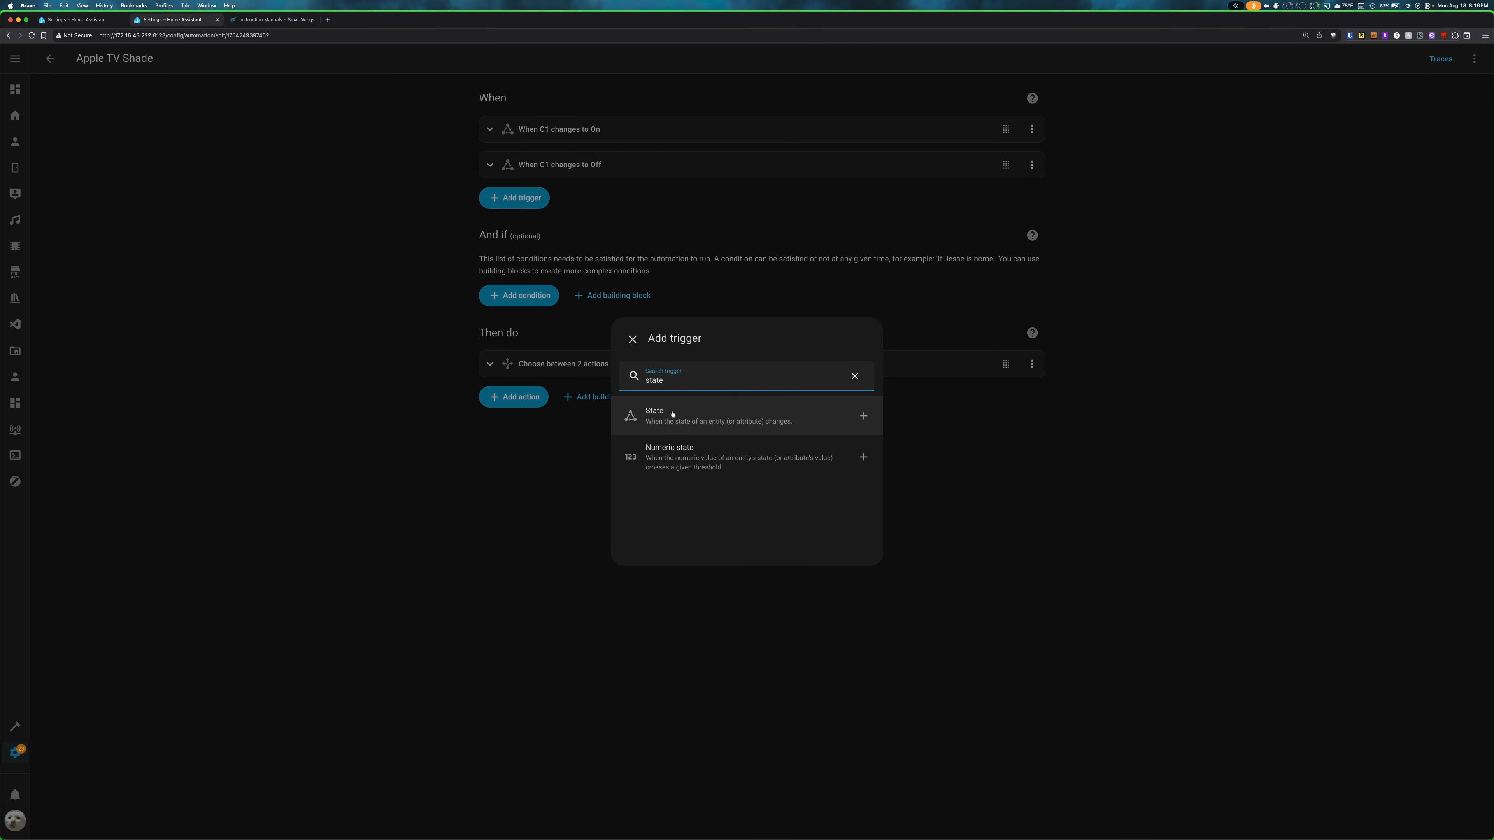
click(591, 447)
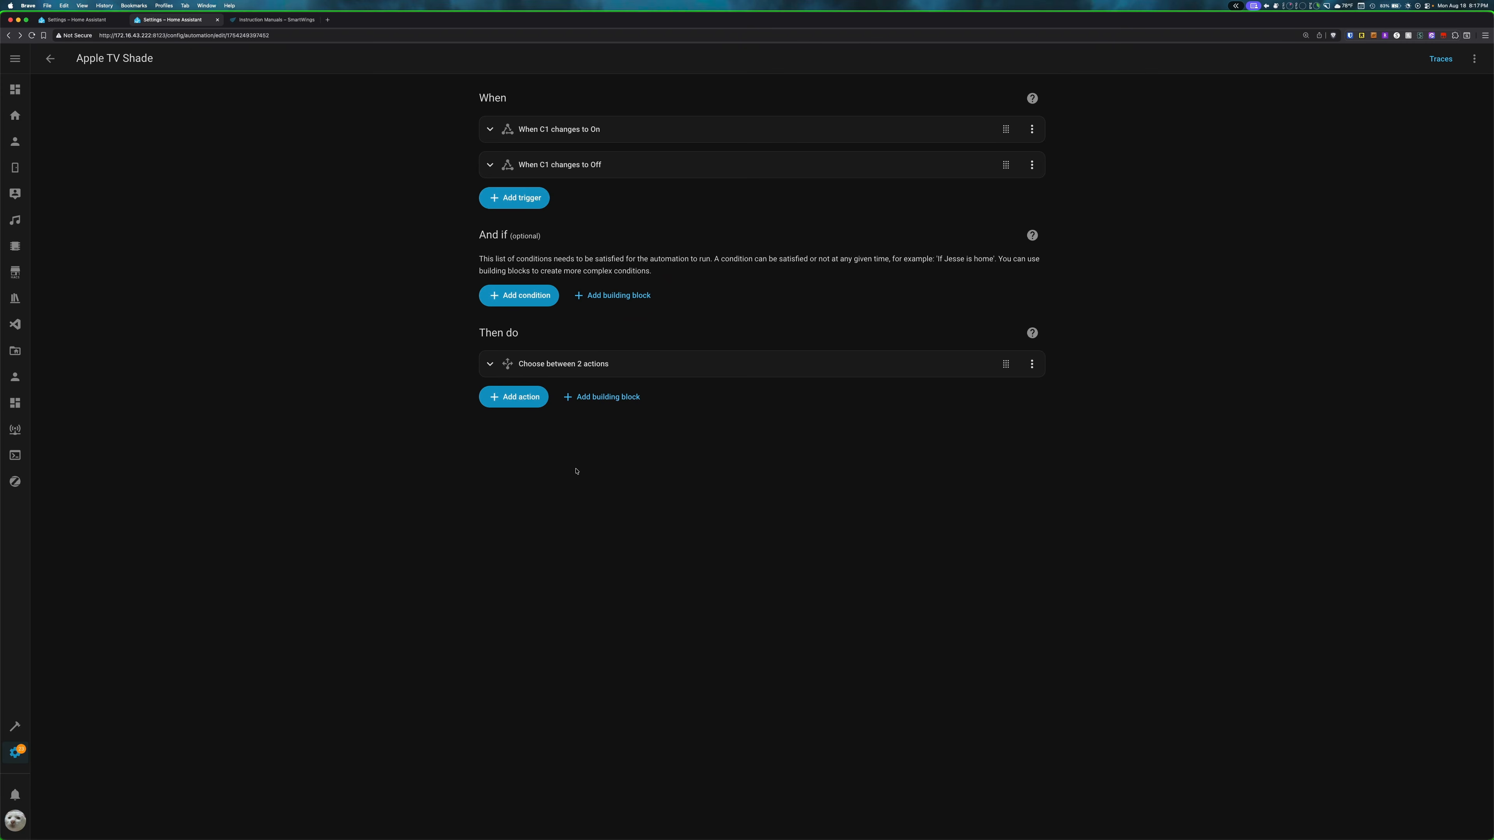
Examine the trigger IDs, entity and target states of the C1 On and Off triggers in the Apple TV Shade automation.
click(664, 139)
click(513, 348)
click(473, 348)
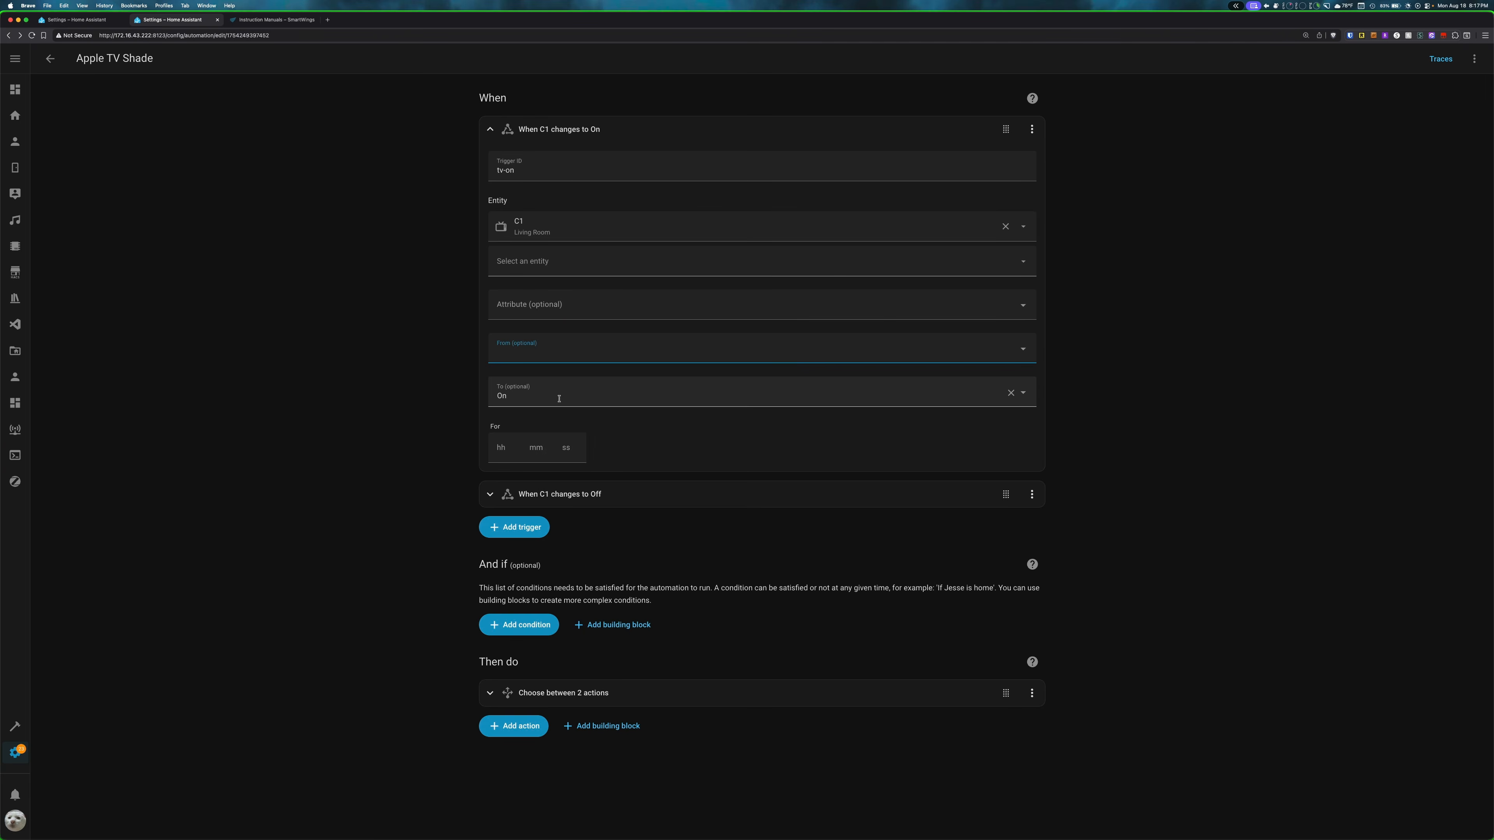
click(557, 494)
scroll(569, 589, down, 3)
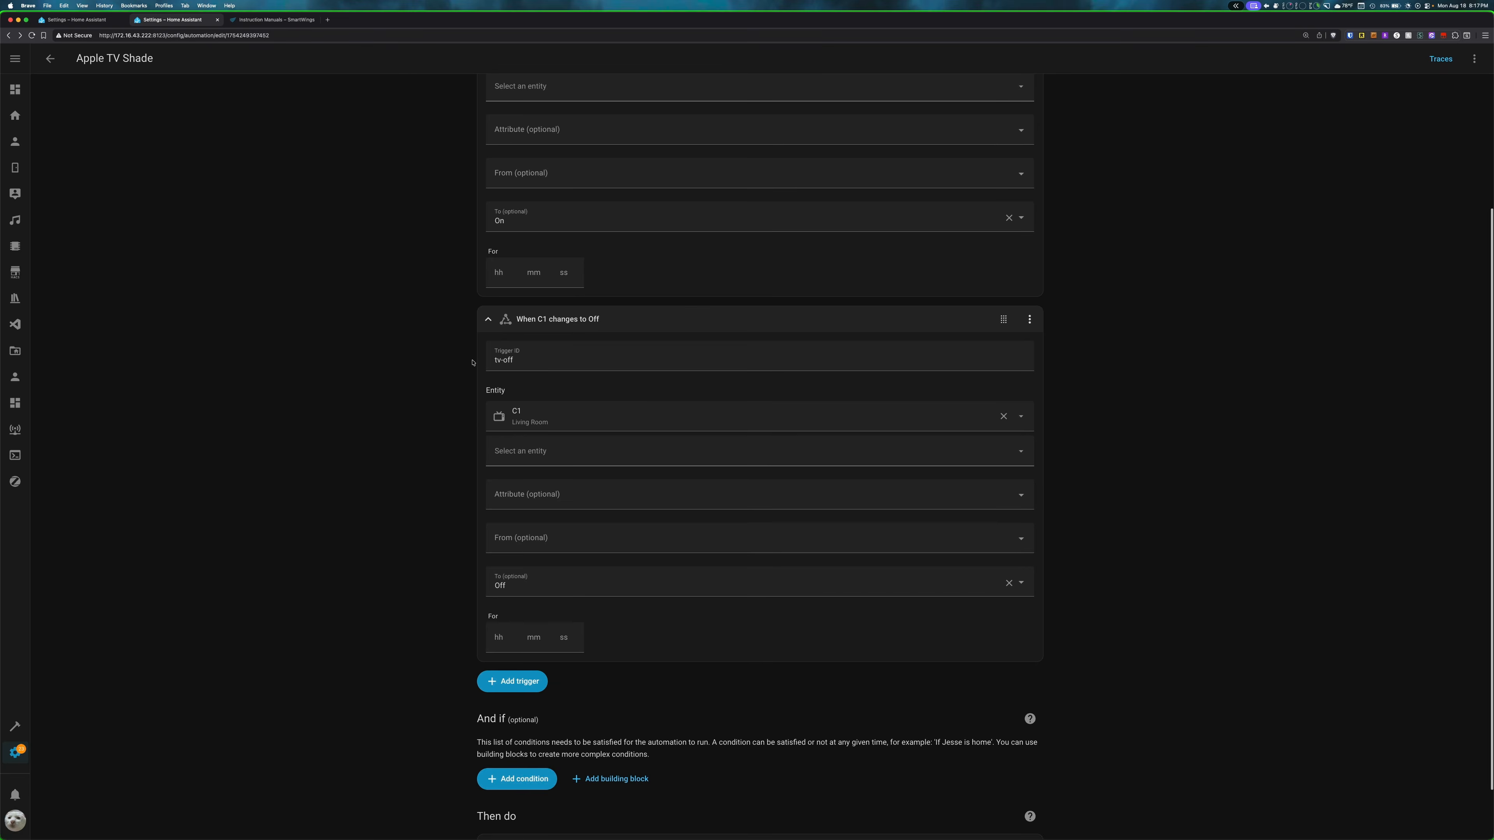
Examine the conditions, cover actions and delay inside the tv-on and tv-off options of the Choose block.
scroll(472, 363, down, 7)
scroll(591, 469, down, 3)
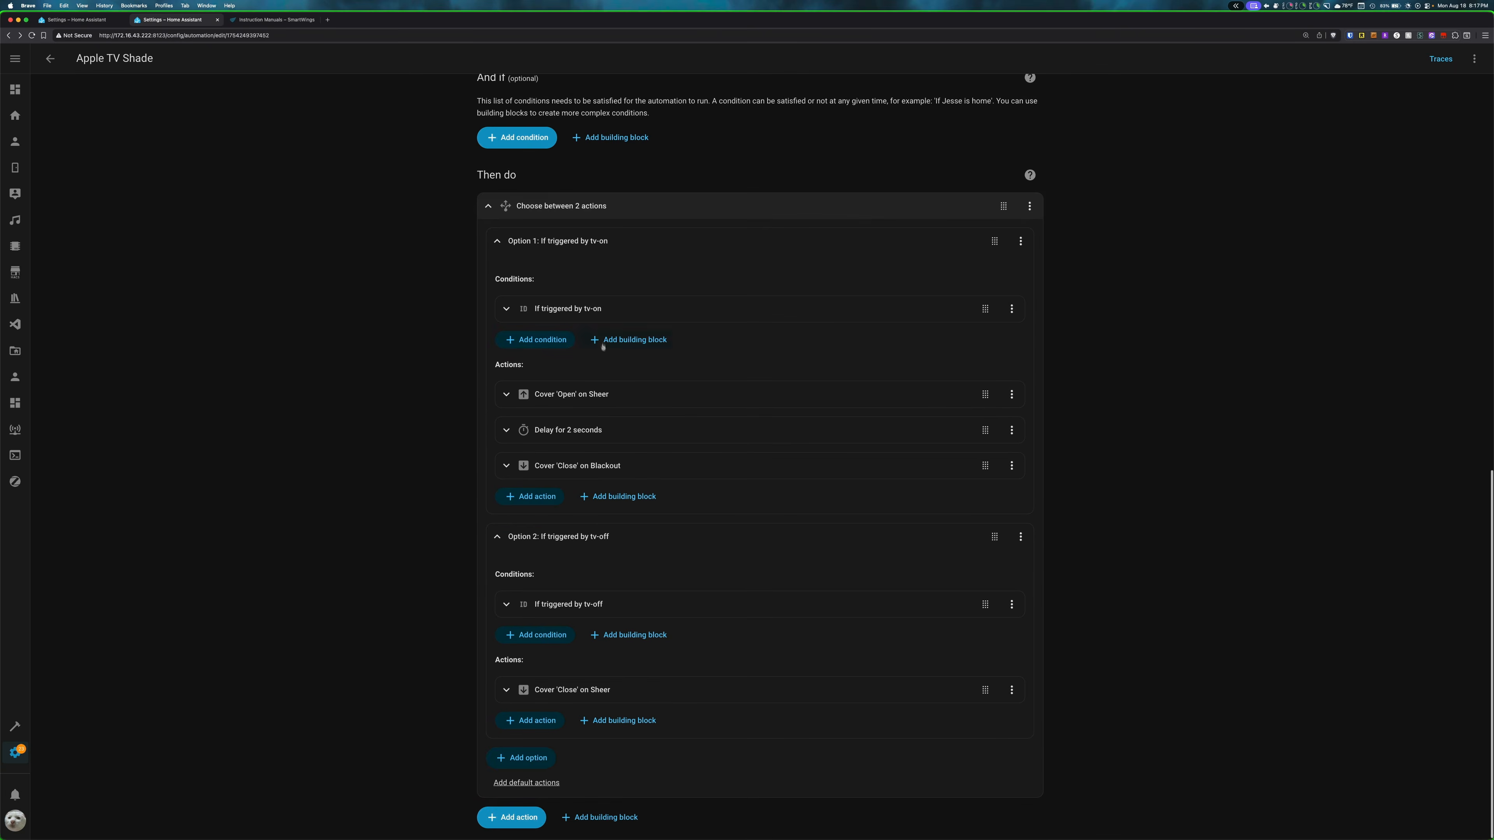
click(593, 307)
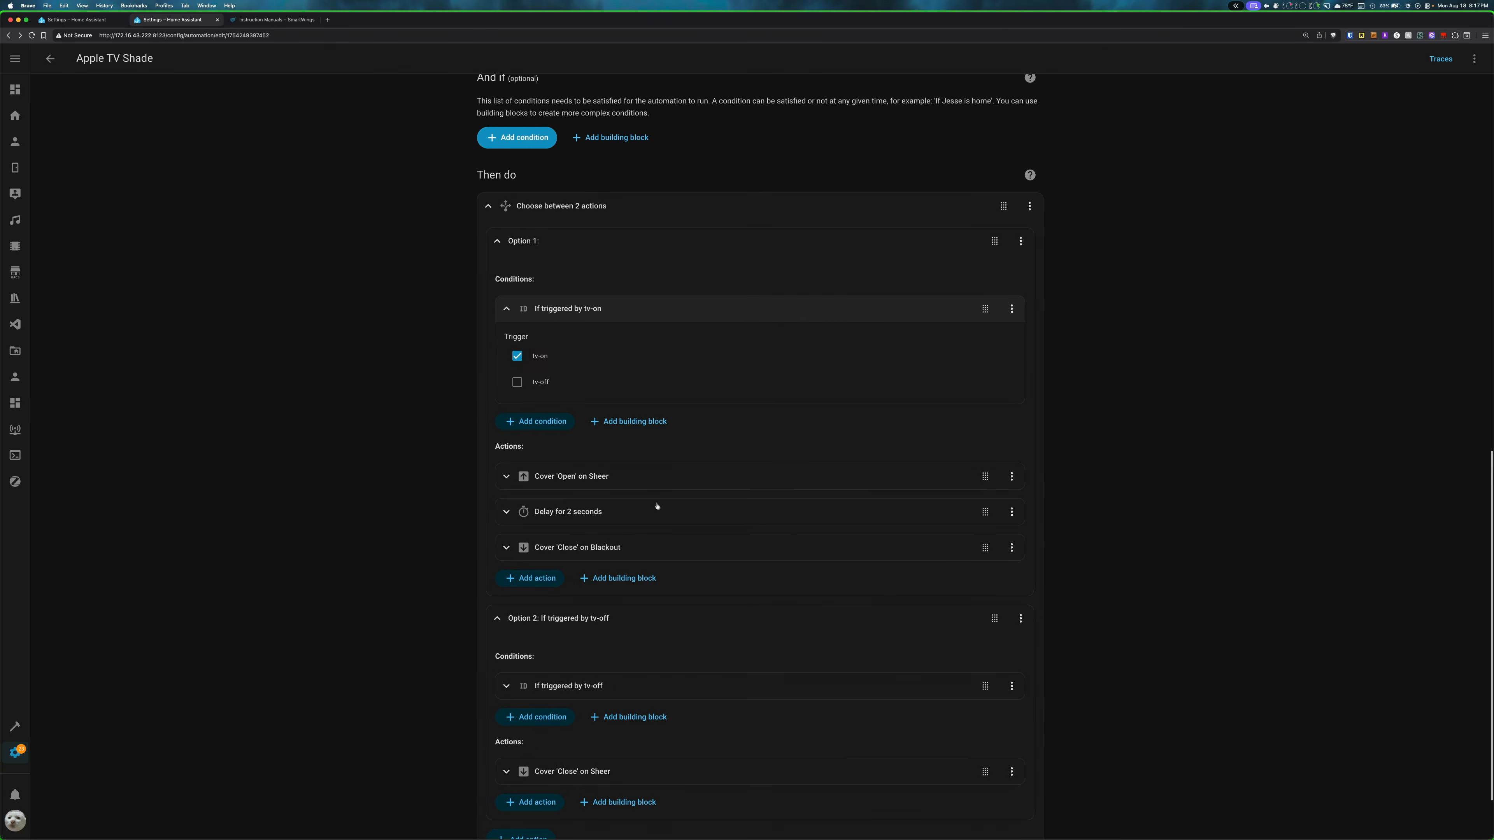
scroll(654, 502, down, 2)
click(564, 395)
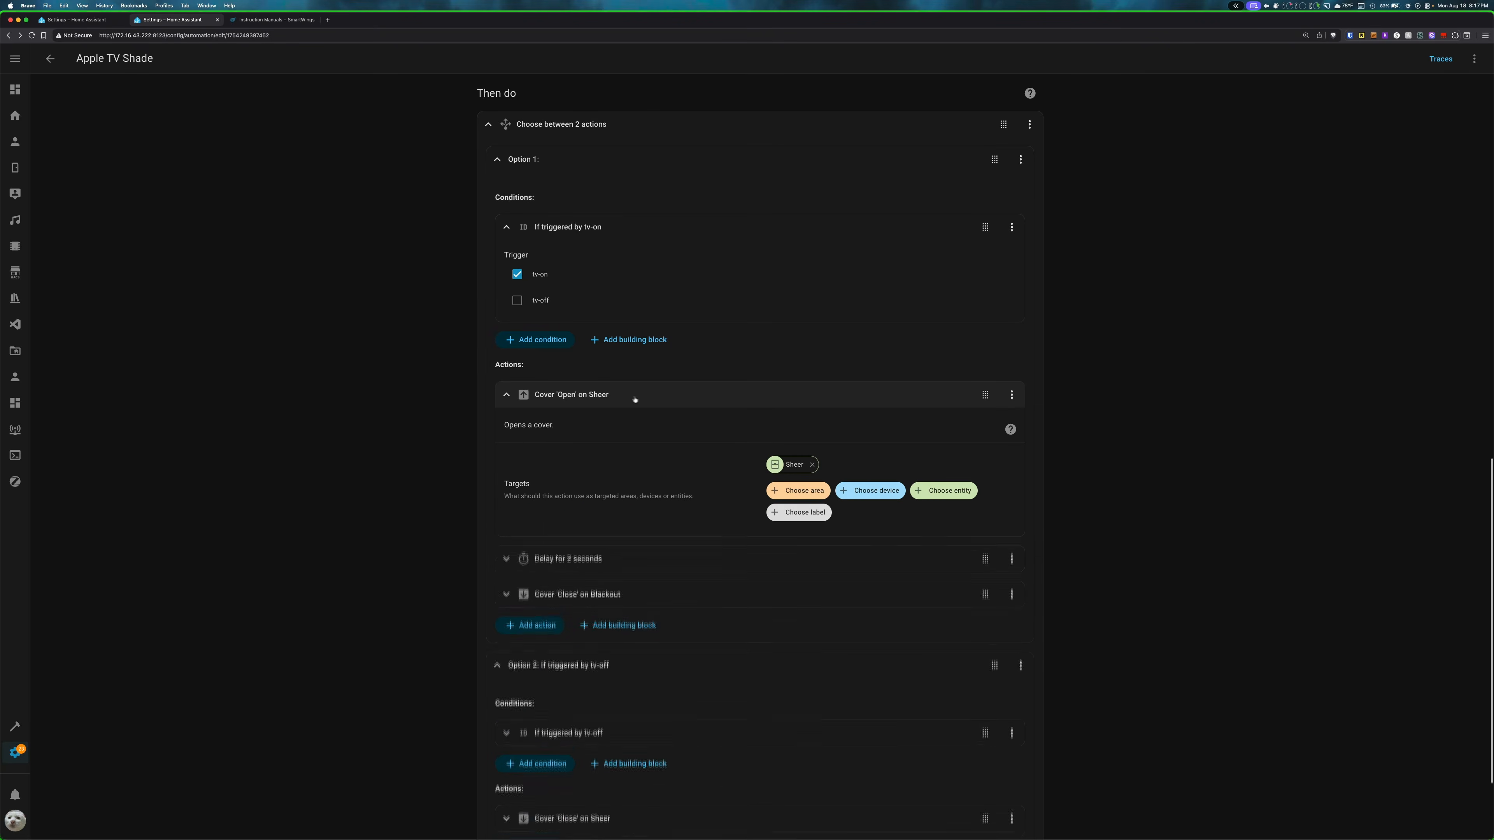
click(673, 564)
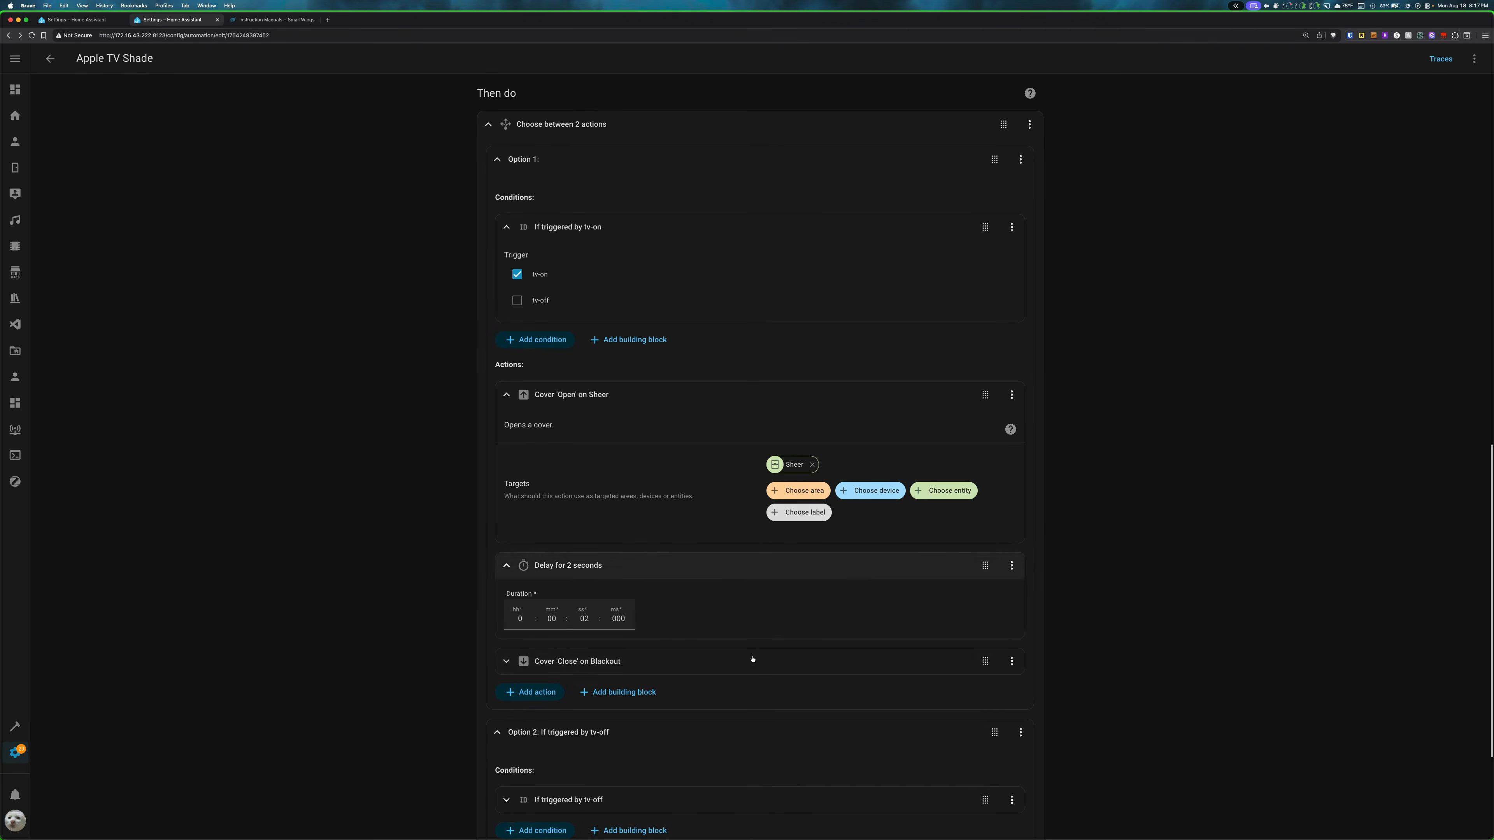
click(754, 660)
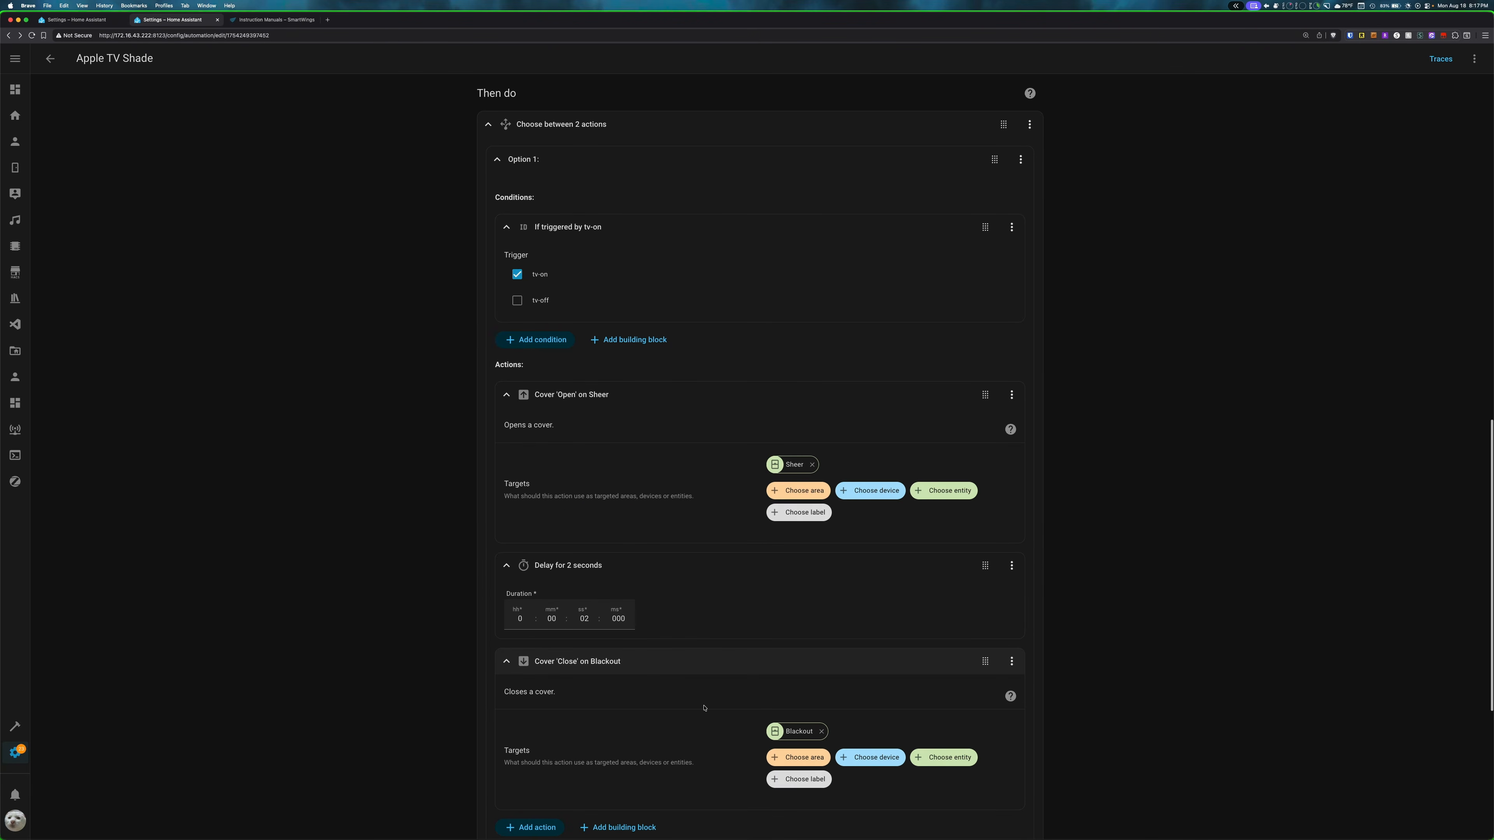
scroll(678, 688, down, 6)
click(638, 613)
scroll(638, 613, down, 2)
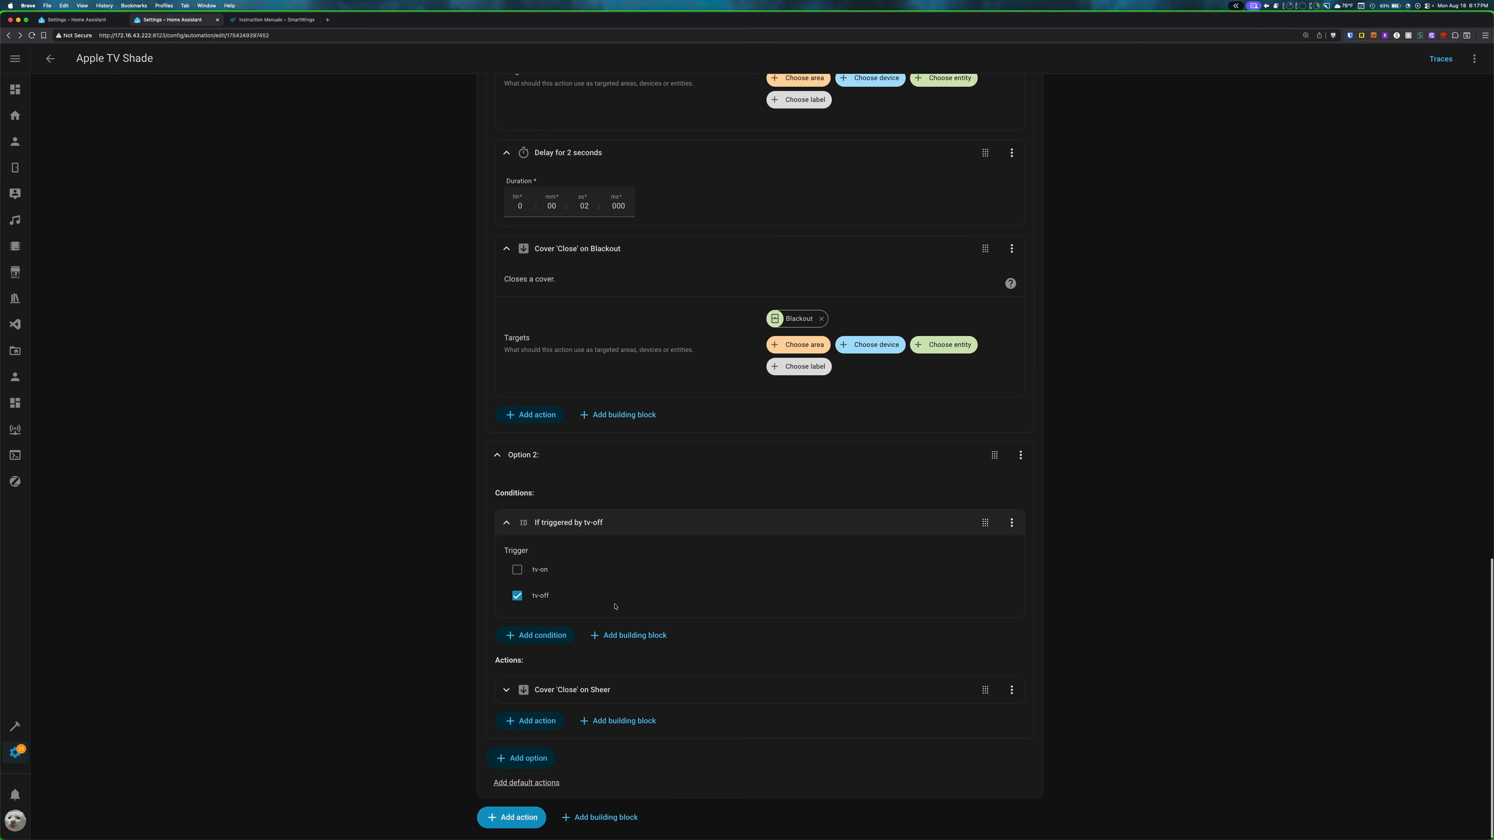
click(692, 688)
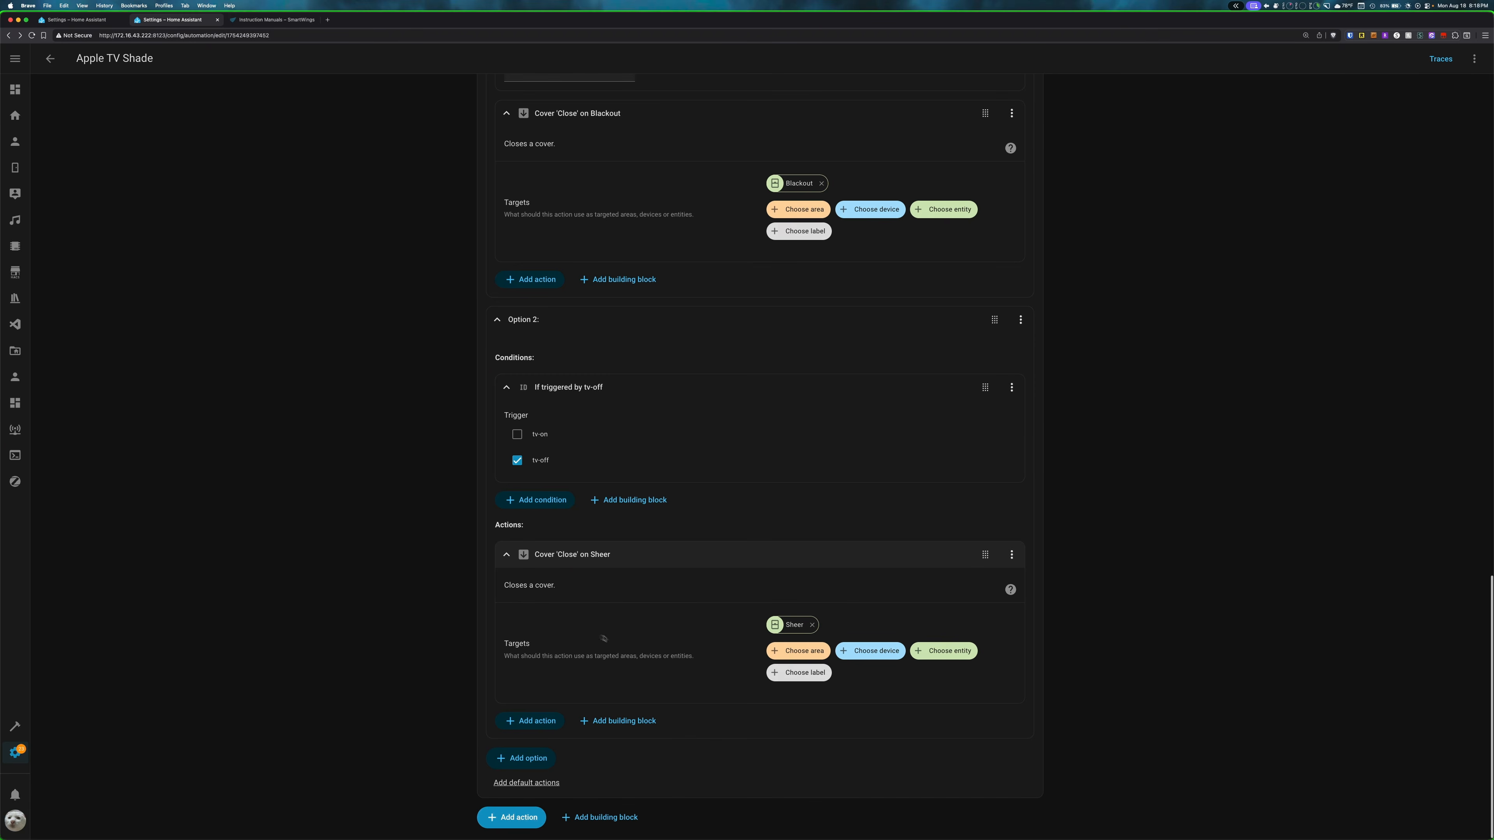
click(553, 562)
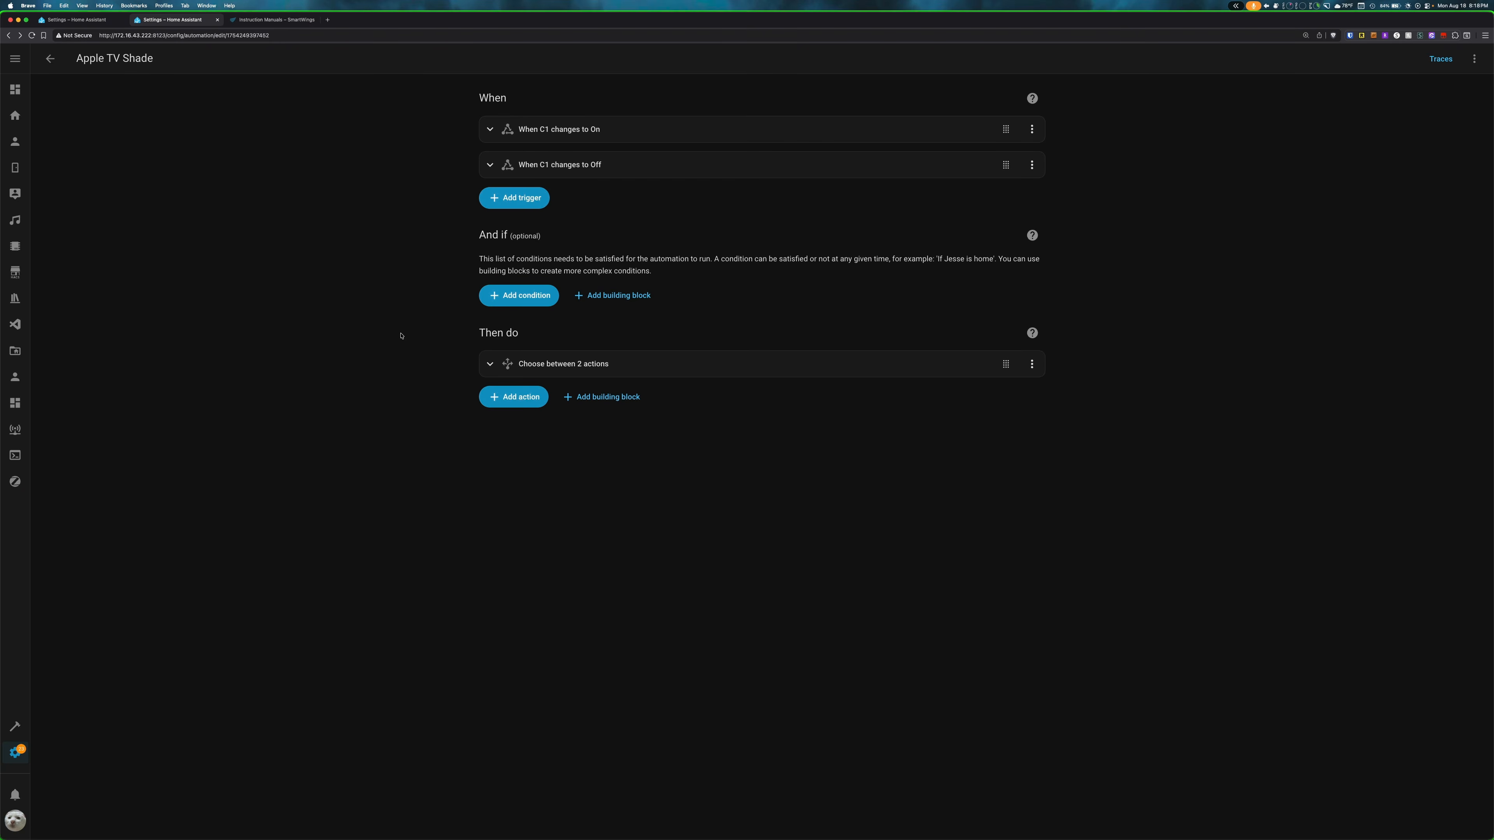
Open the Sleep Time - Air automation and examine its sleep-on trigger and the Option 1 action list.
click(50, 58)
click(333, 191)
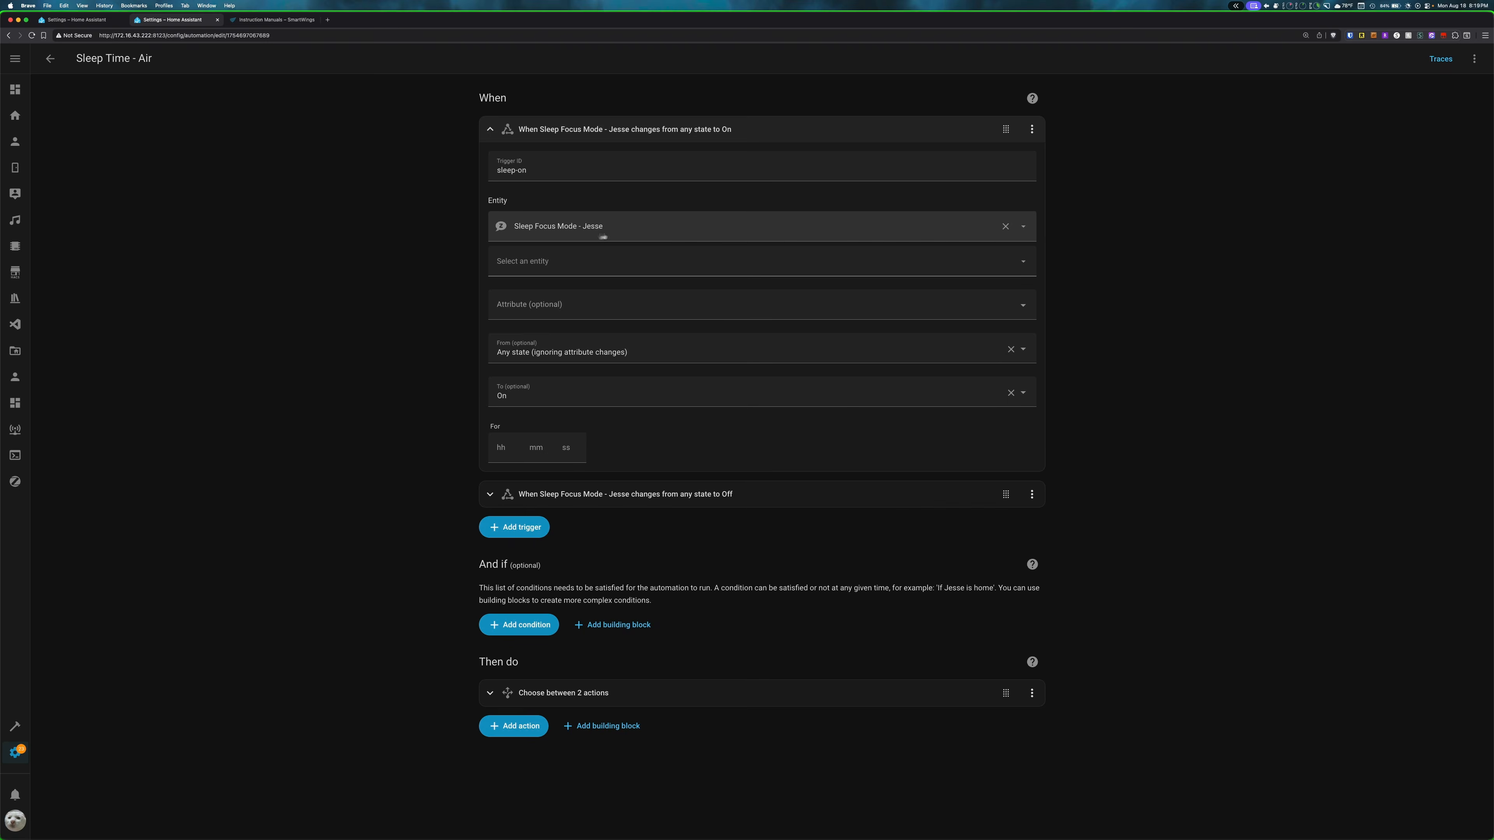
click(585, 692)
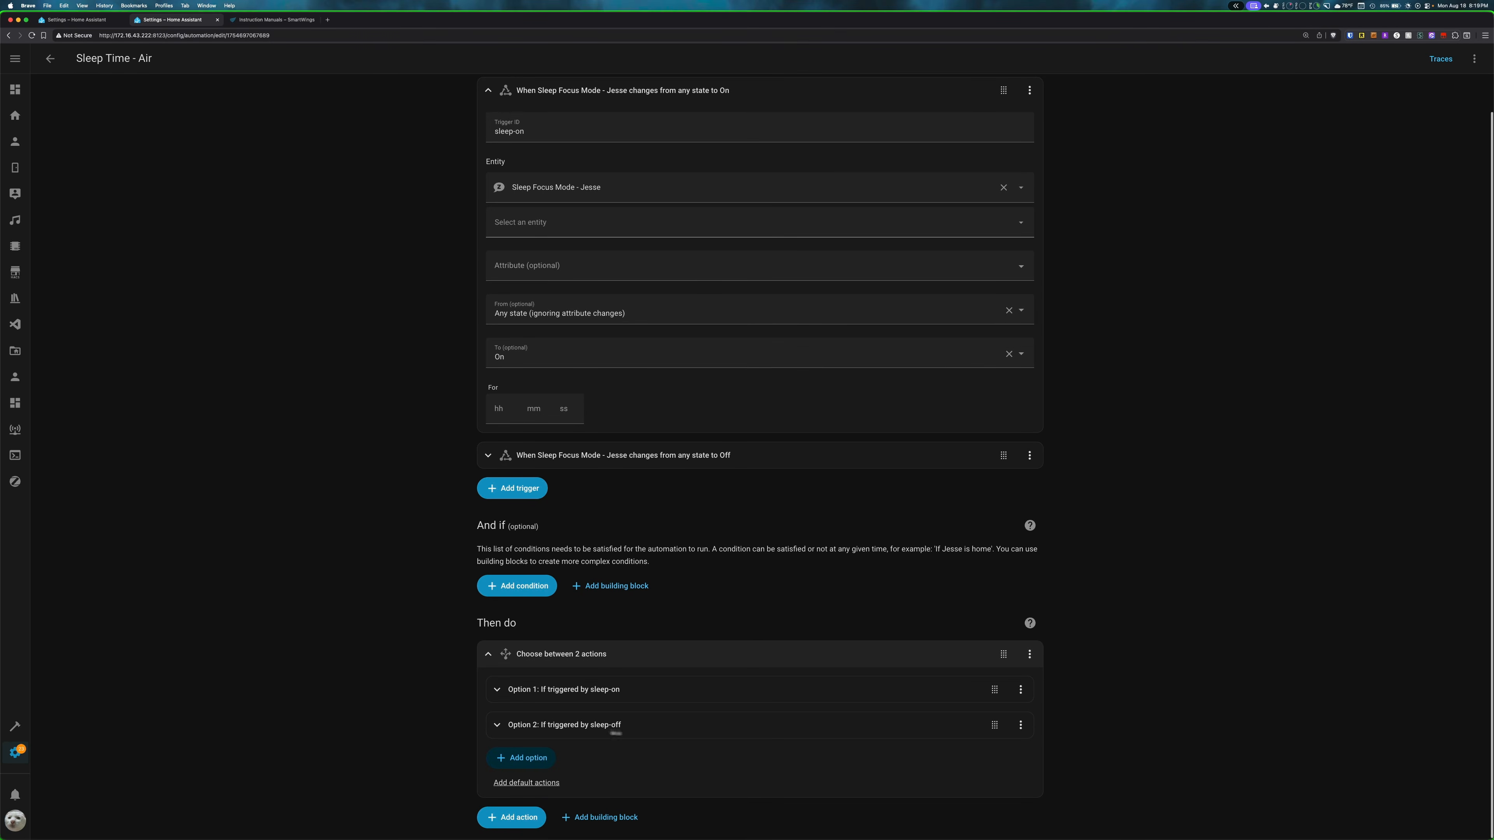
click(625, 696)
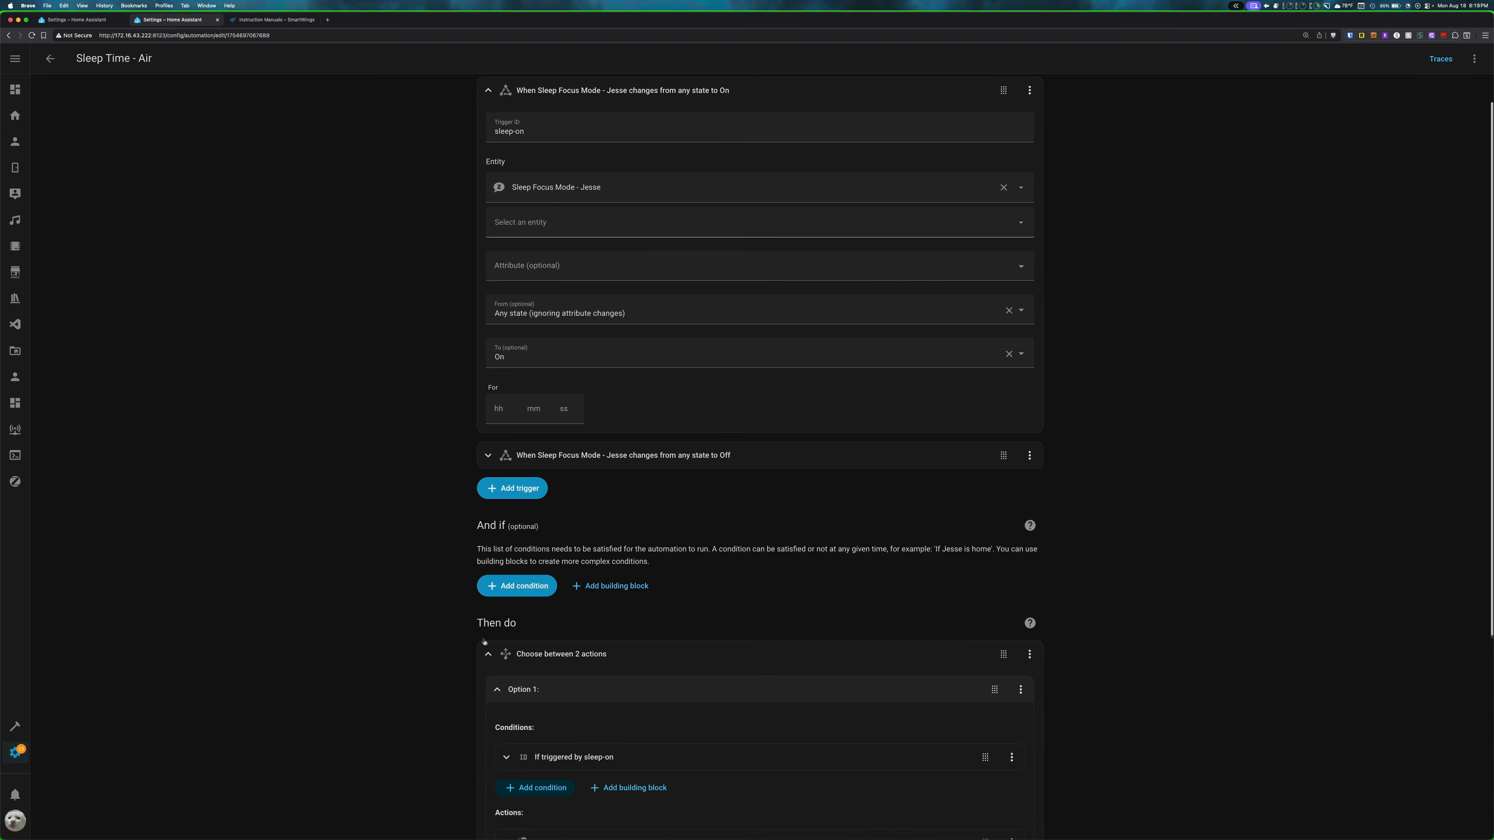
scroll(617, 589, down, 5)
scroll(613, 556, down, 1)
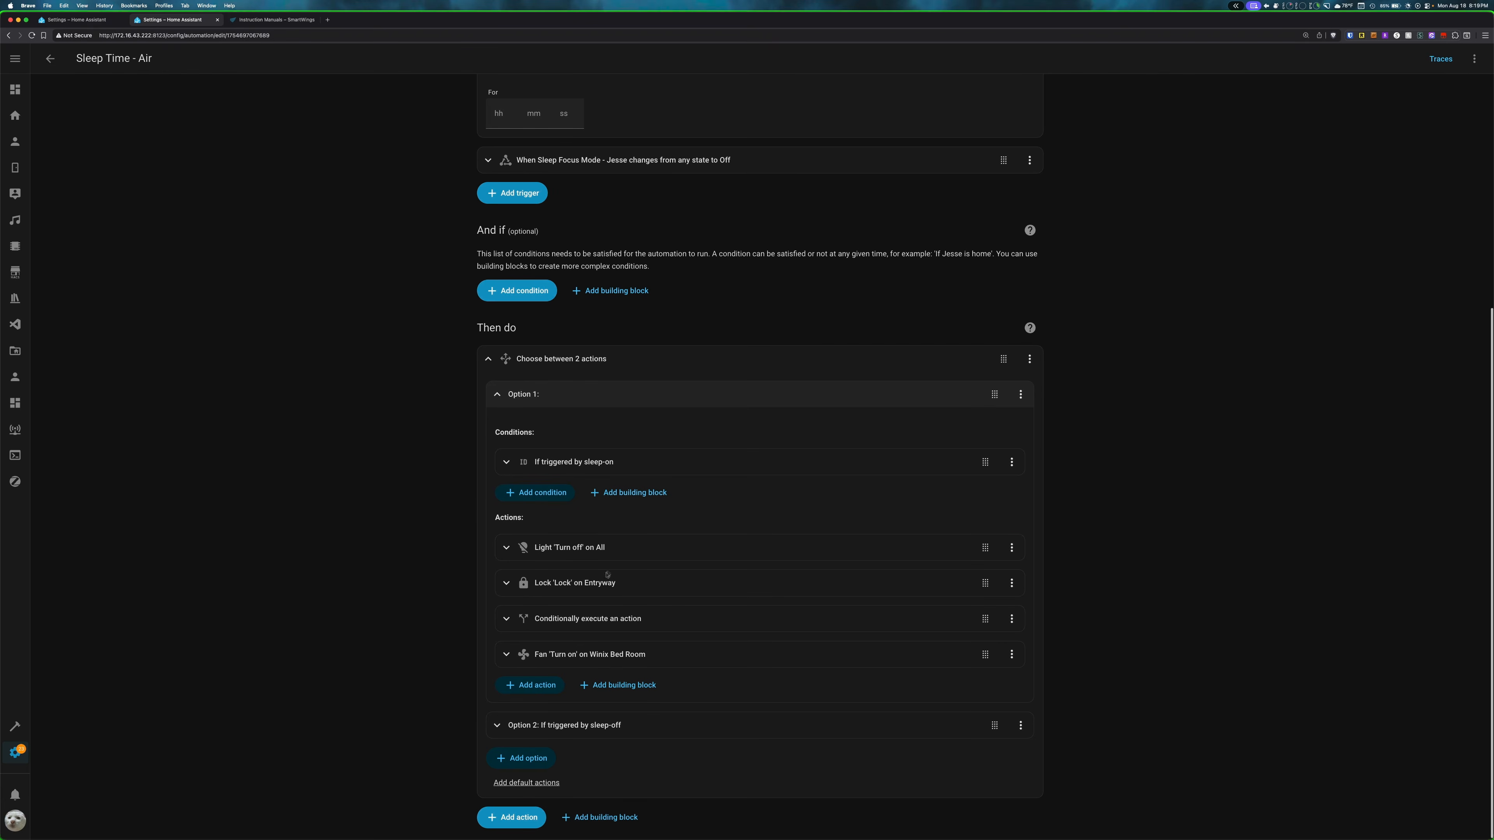
Examine the conditional Blackout position check, its Bedroom Blackout script action and the Winix Bed Room fan action.
click(567, 618)
scroll(506, 122, down, 7)
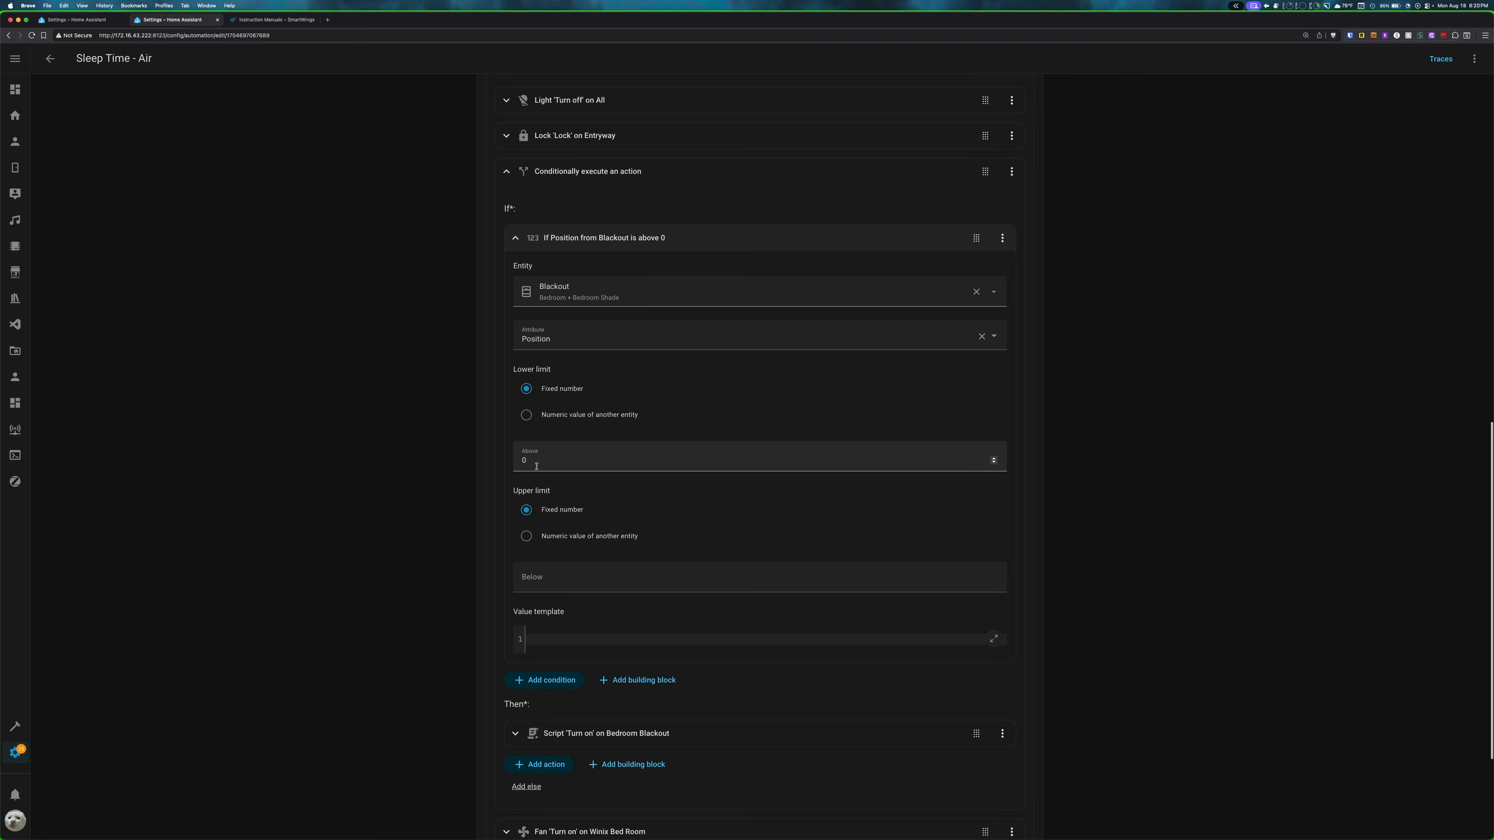
scroll(614, 667, down, 3)
click(657, 588)
scroll(753, 596, down, 3)
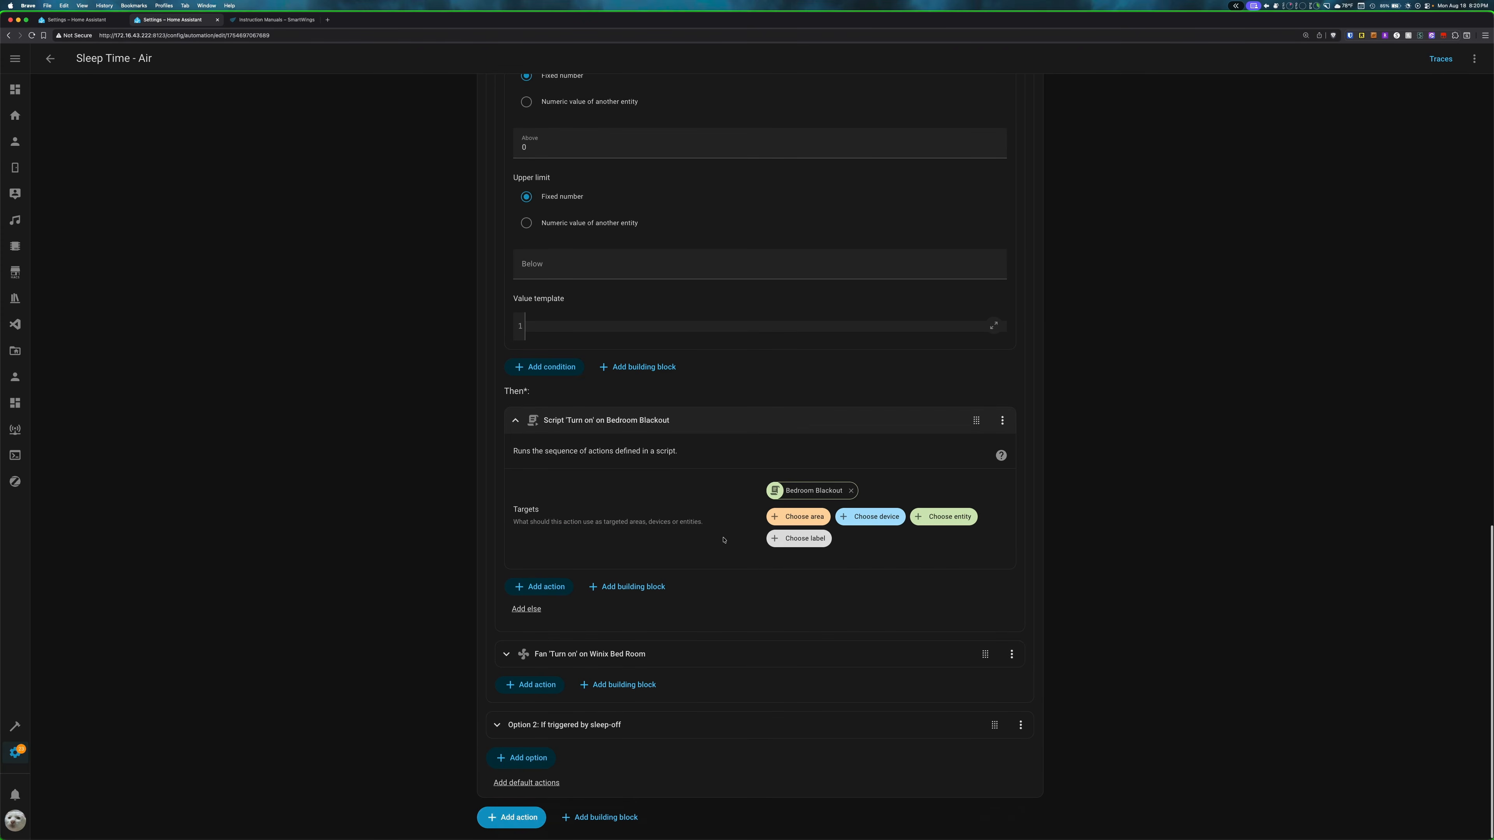
click(621, 654)
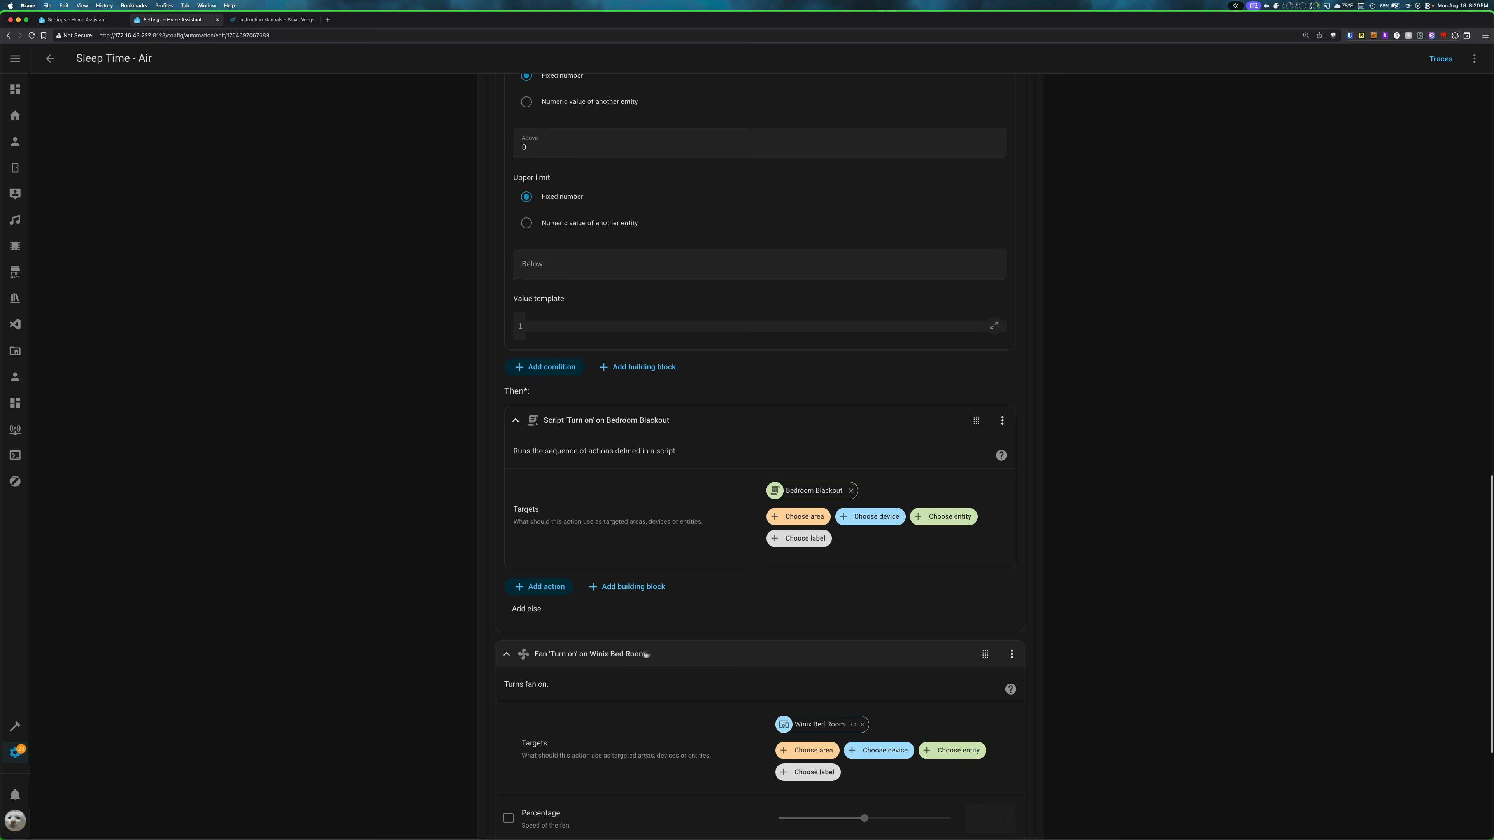
Collapse the fan and conditional actions in Option 1 and expand the sleep-off option of the Sleep Time - Air automation.
click(620, 654)
scroll(606, 529, up, 5)
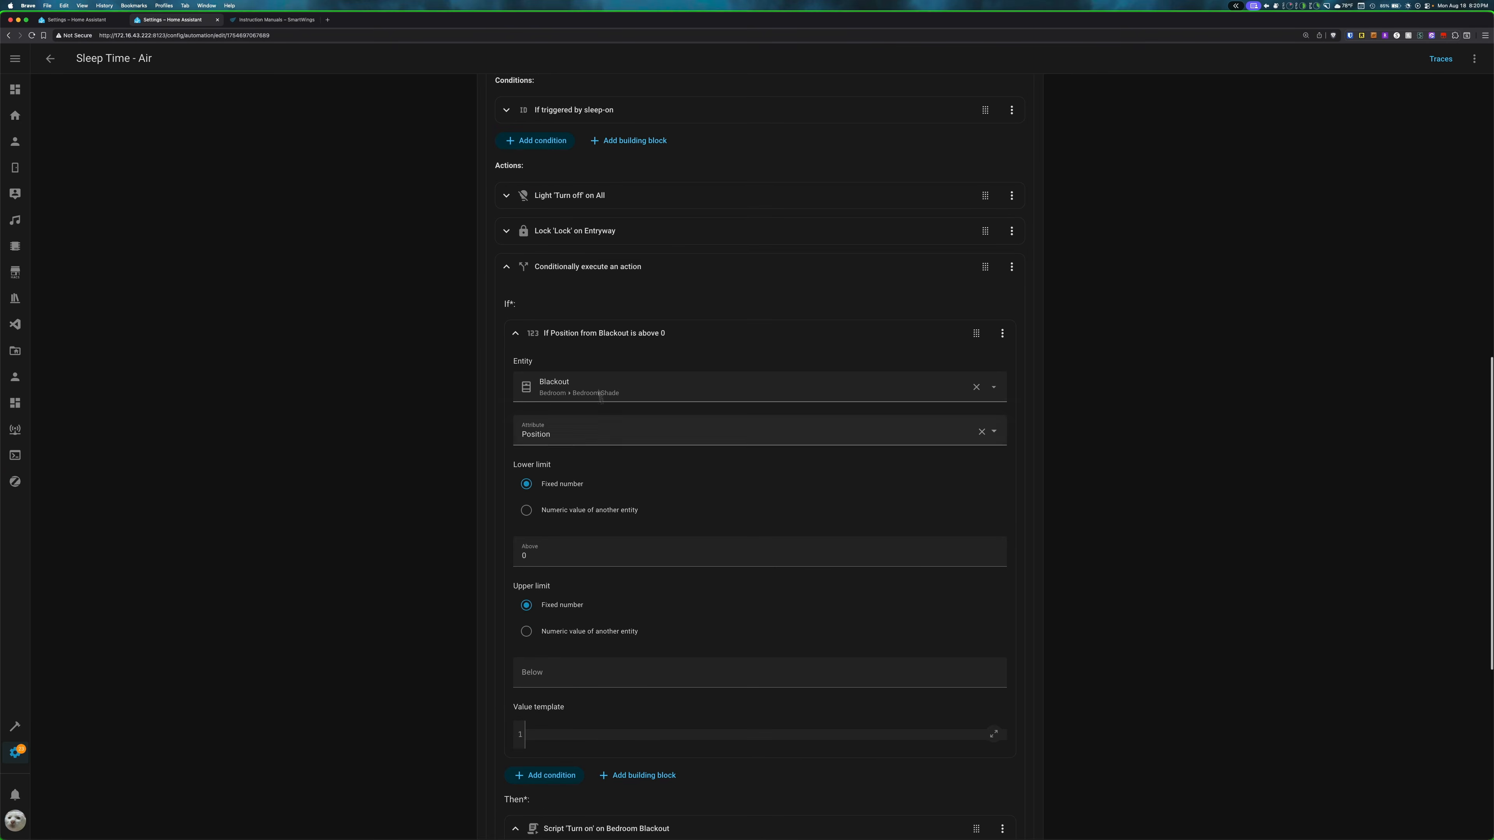
click(573, 265)
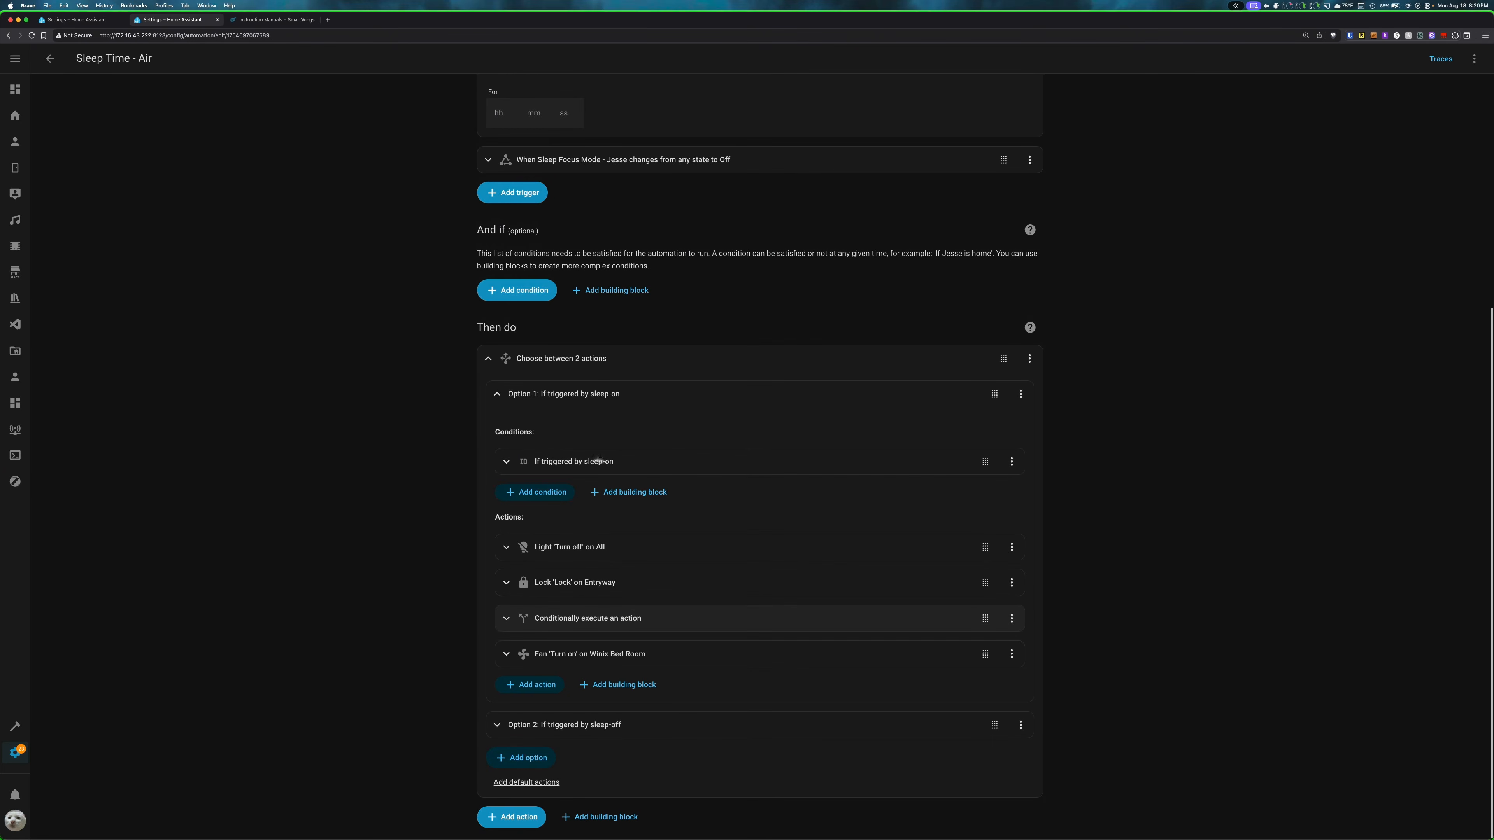
click(614, 726)
scroll(608, 617, down, 3)
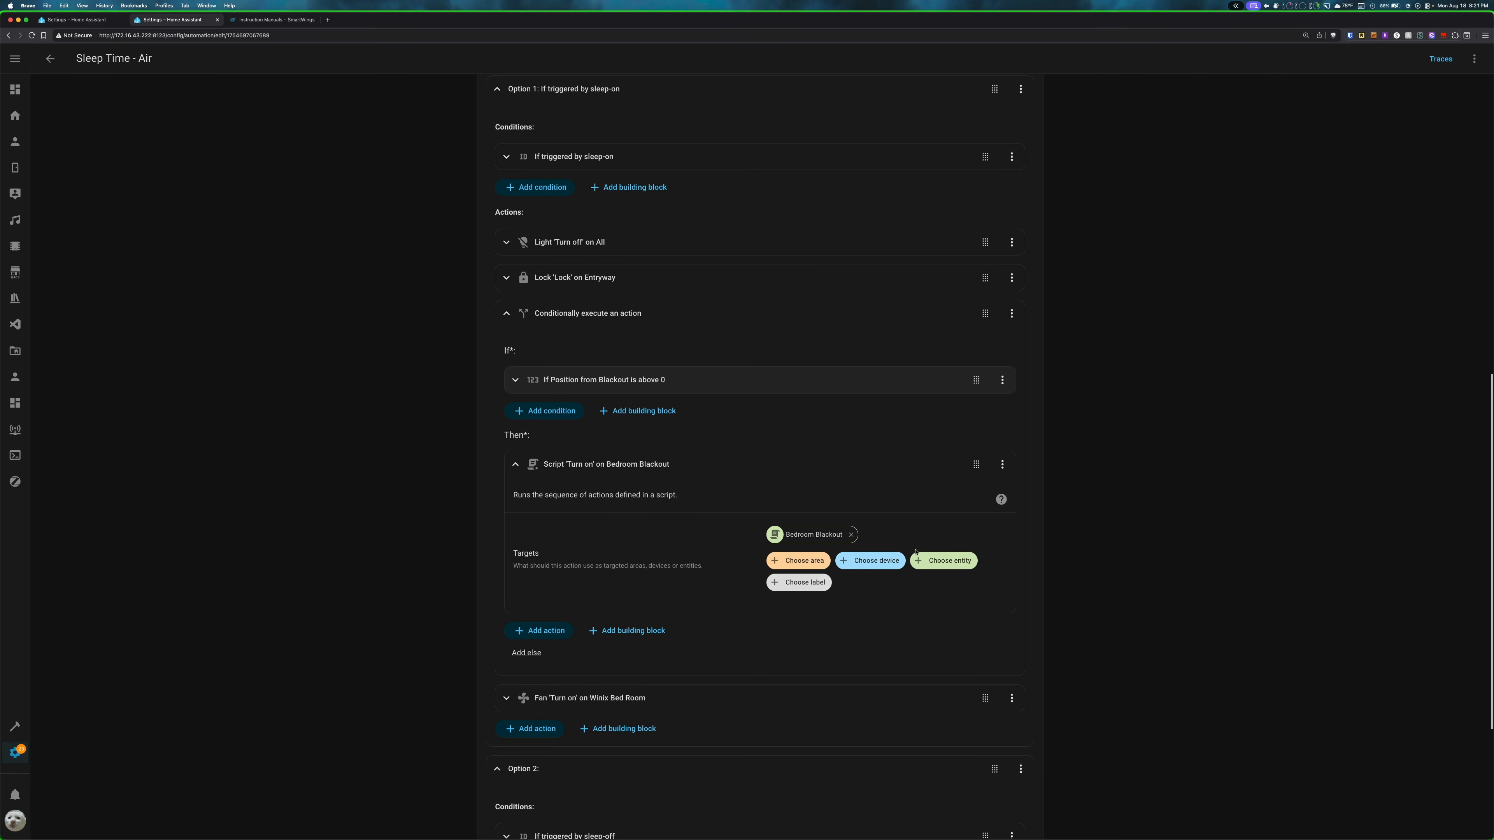
Open the settings in a separate browser tab, search the scripts for "bedroom" and open the Bedroom Blackout script.
middle_click(15, 754)
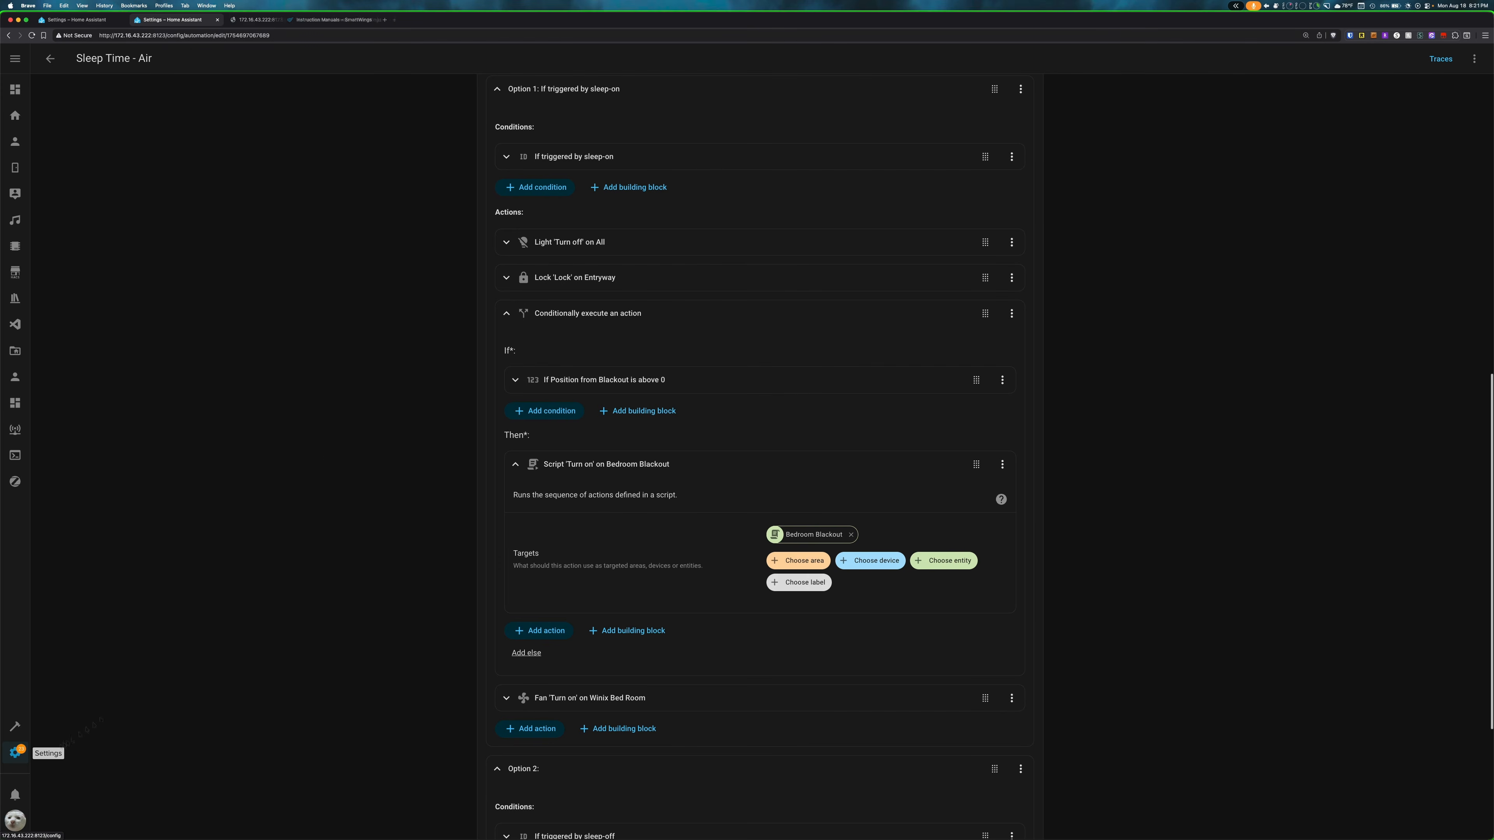
click(676, 334)
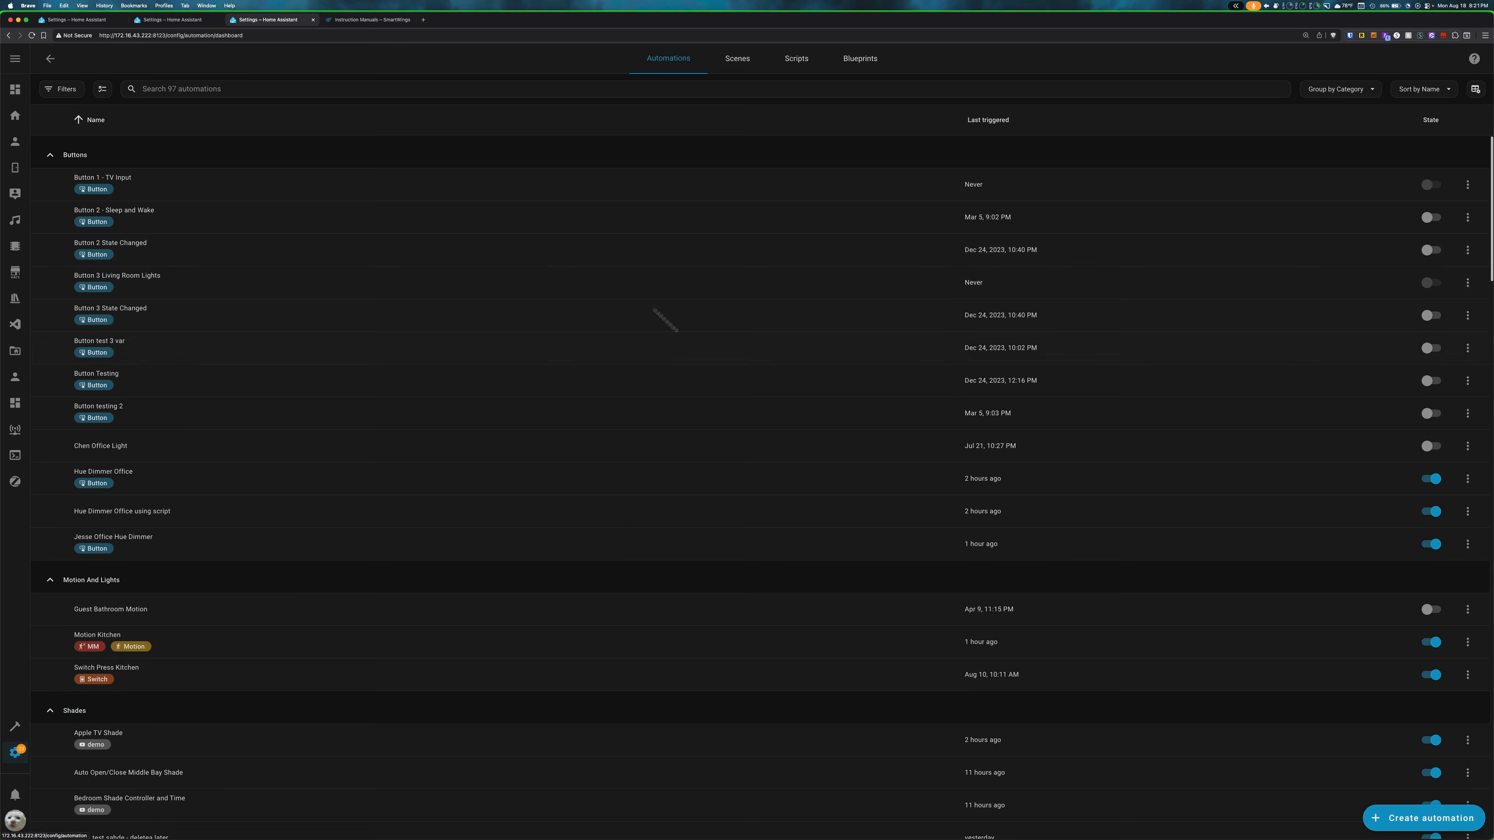
click(797, 58)
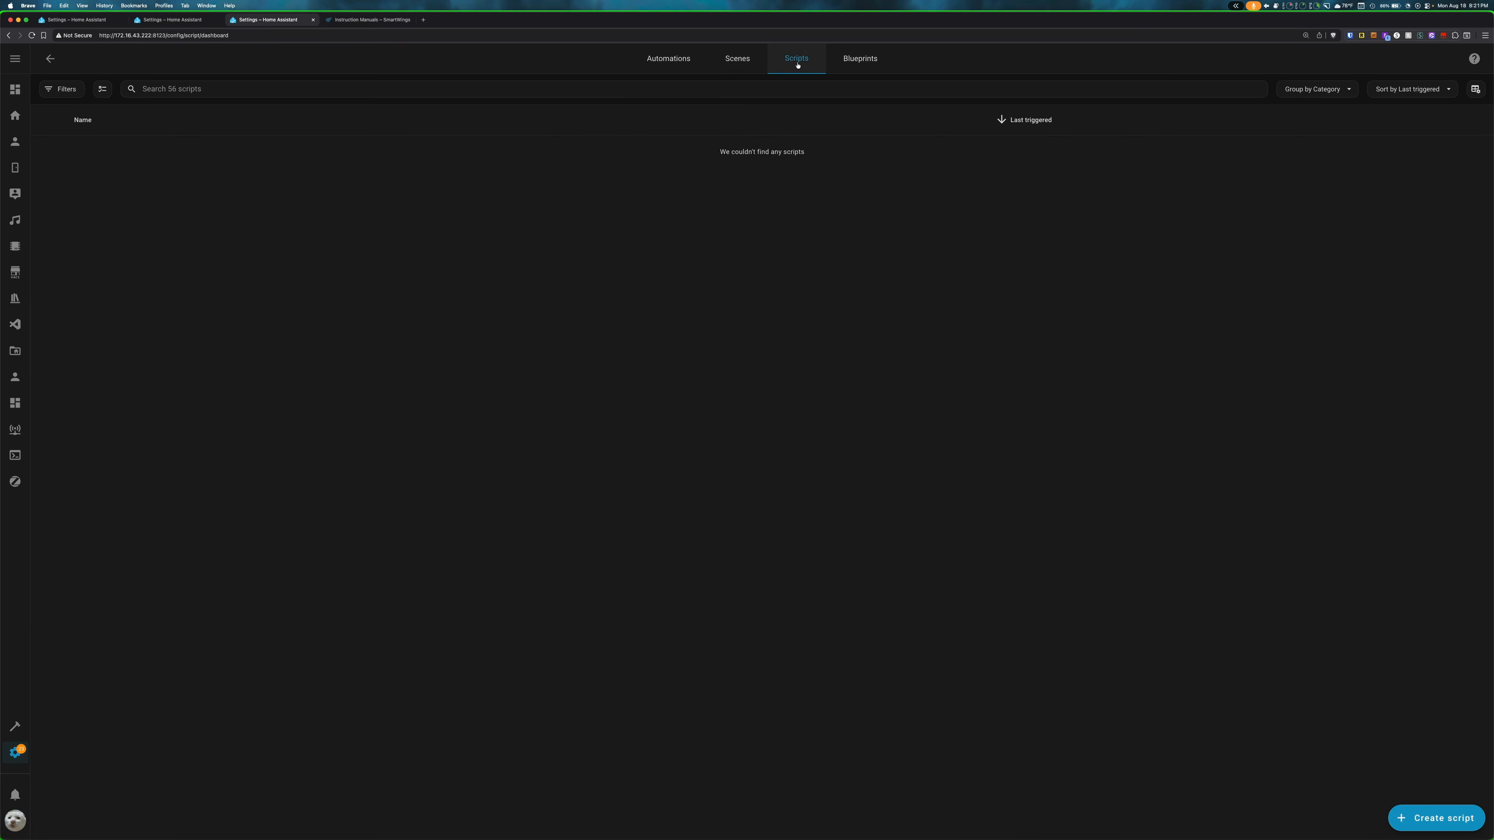
click(733, 89)
text(bedroom)
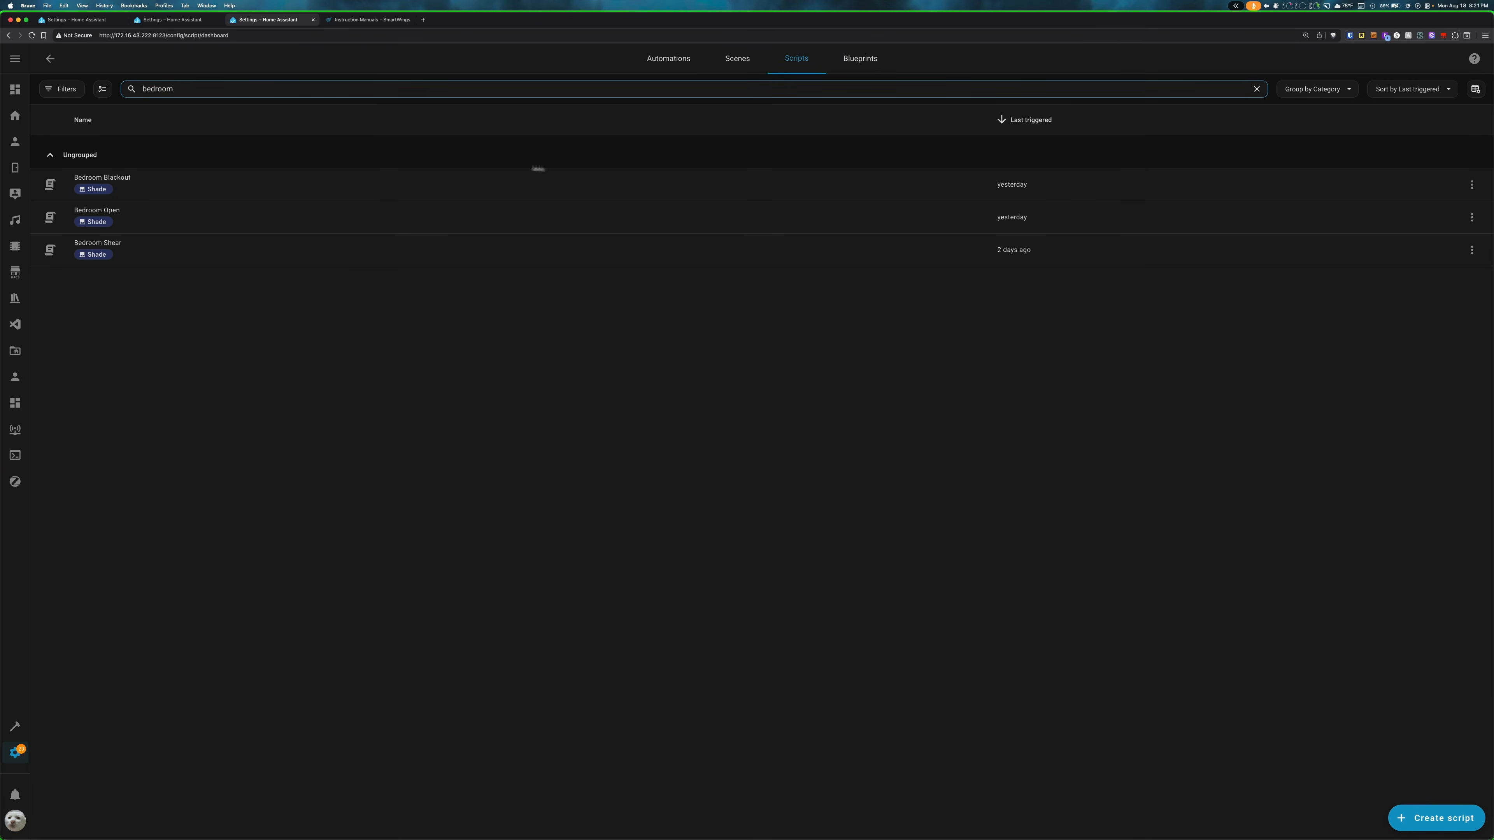
click(532, 177)
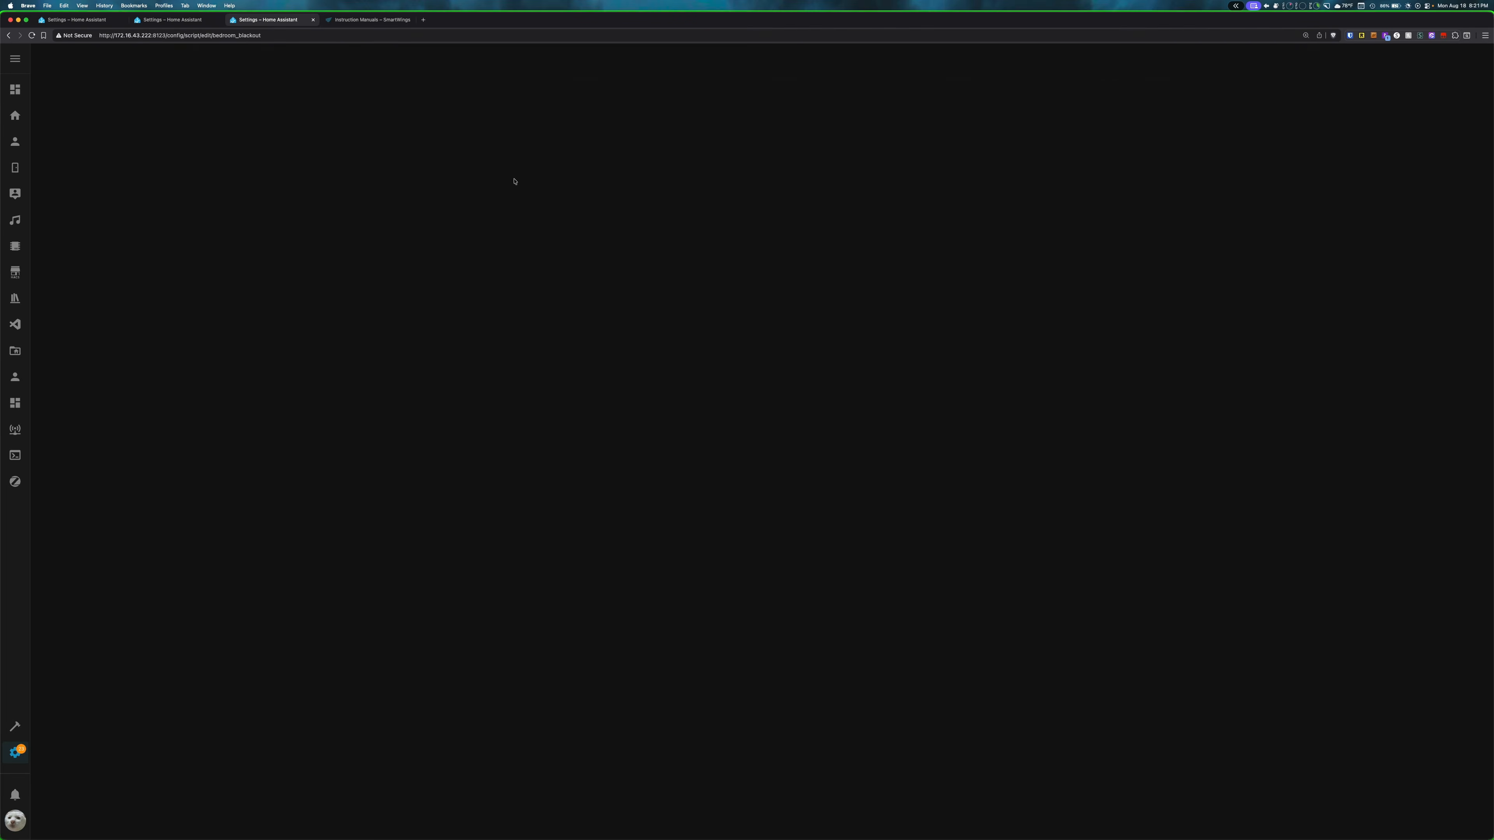
Expand and examine the Blackout close, delay and Sheer open actions in the Bedroom Blackout script's sequence.
click(635, 209)
click(633, 167)
click(641, 131)
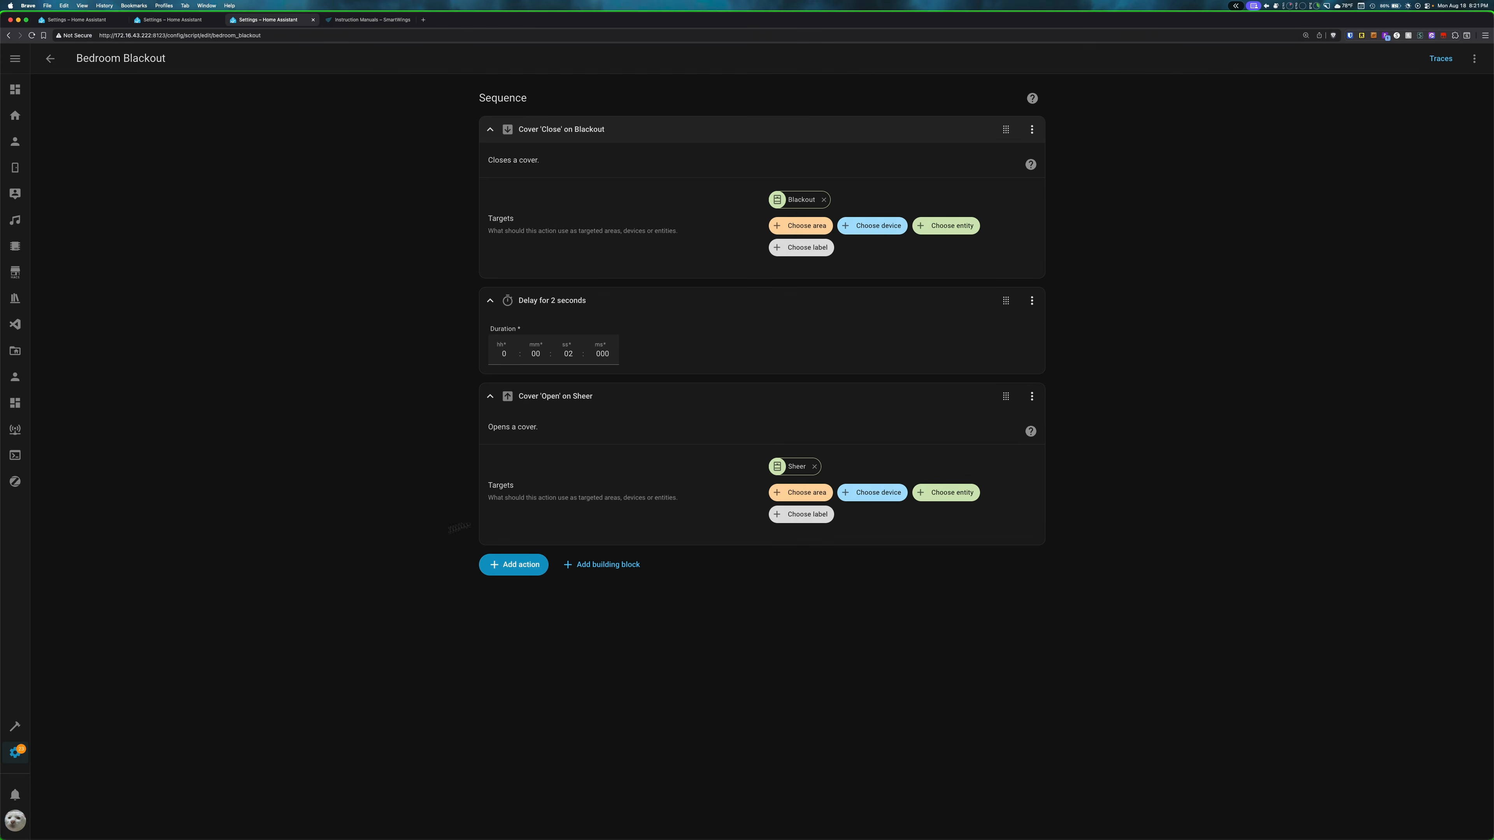
Switch back to the automation's browser tab and examine the trigger IDs and high-temperature condition of Shades – Hot Day Routine.
click(155, 19)
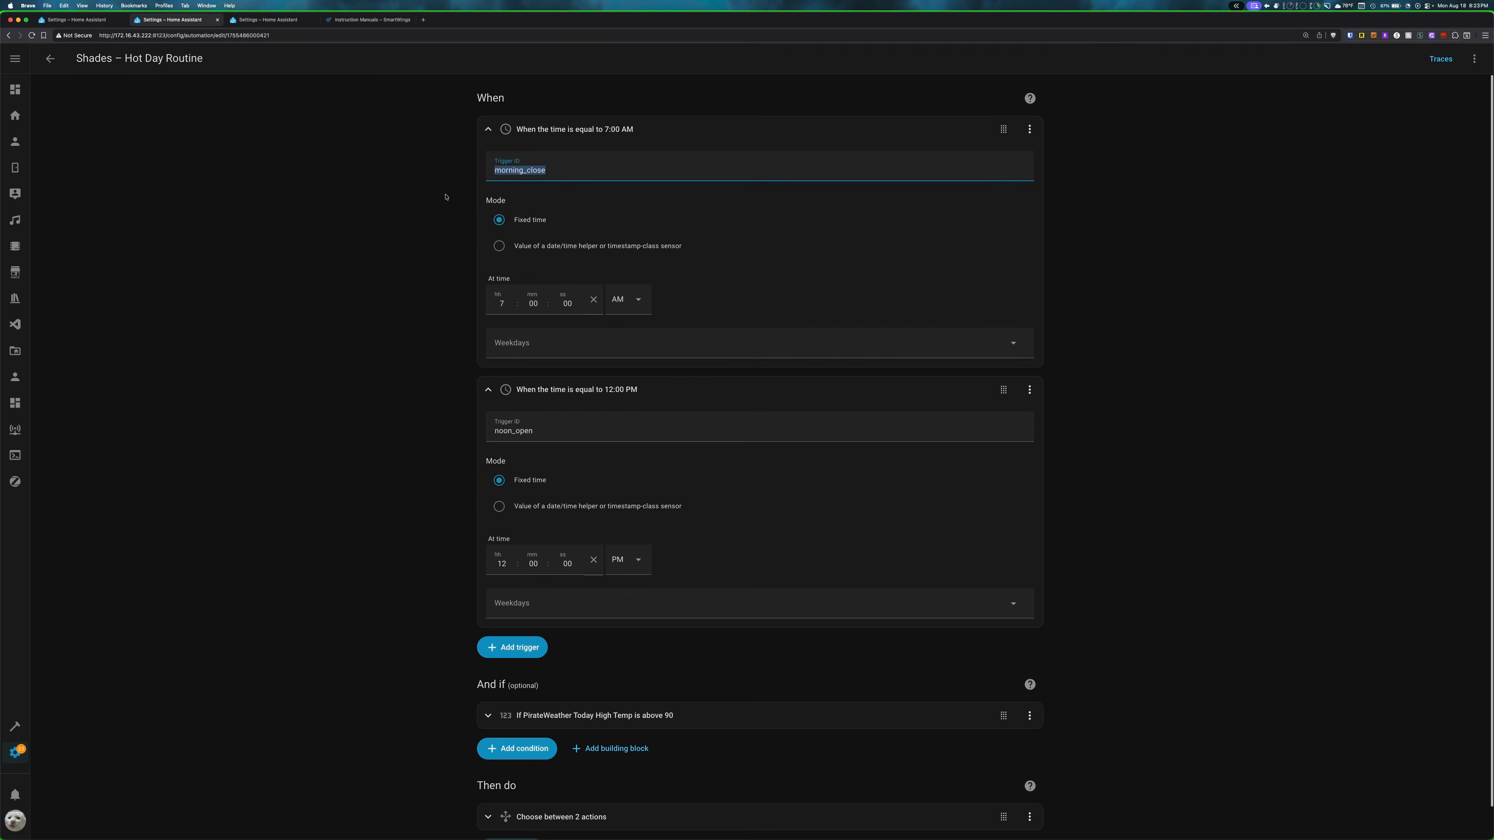
triple_click(565, 425)
scroll(489, 655, down, 1)
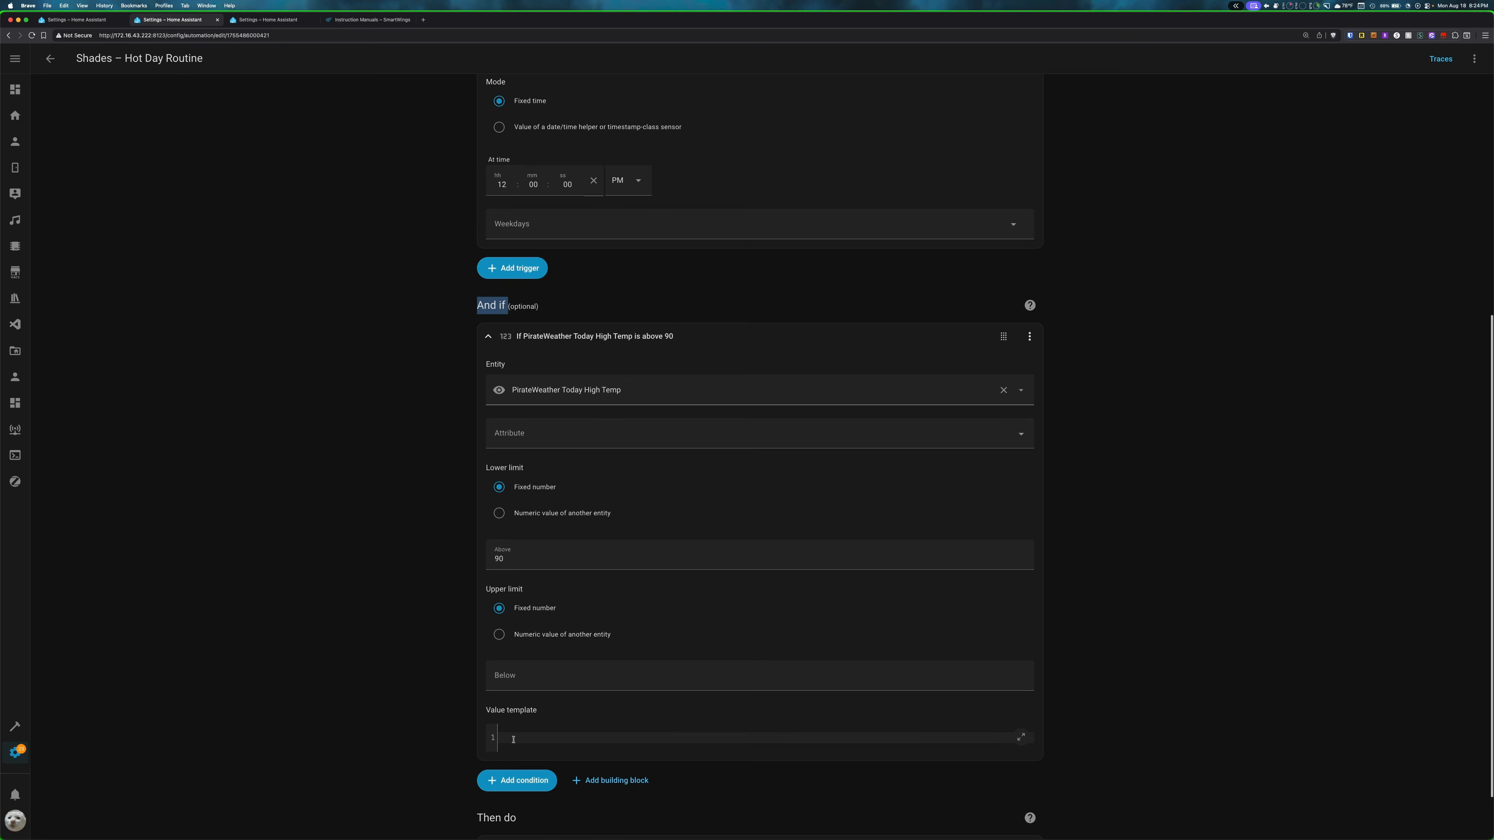
scroll(433, 688, down, 3)
Expand both options of the Choose block and examine Option 1's morning_close condition and Fireplace Daytime script action.
click(606, 776)
scroll(606, 773, down, 5)
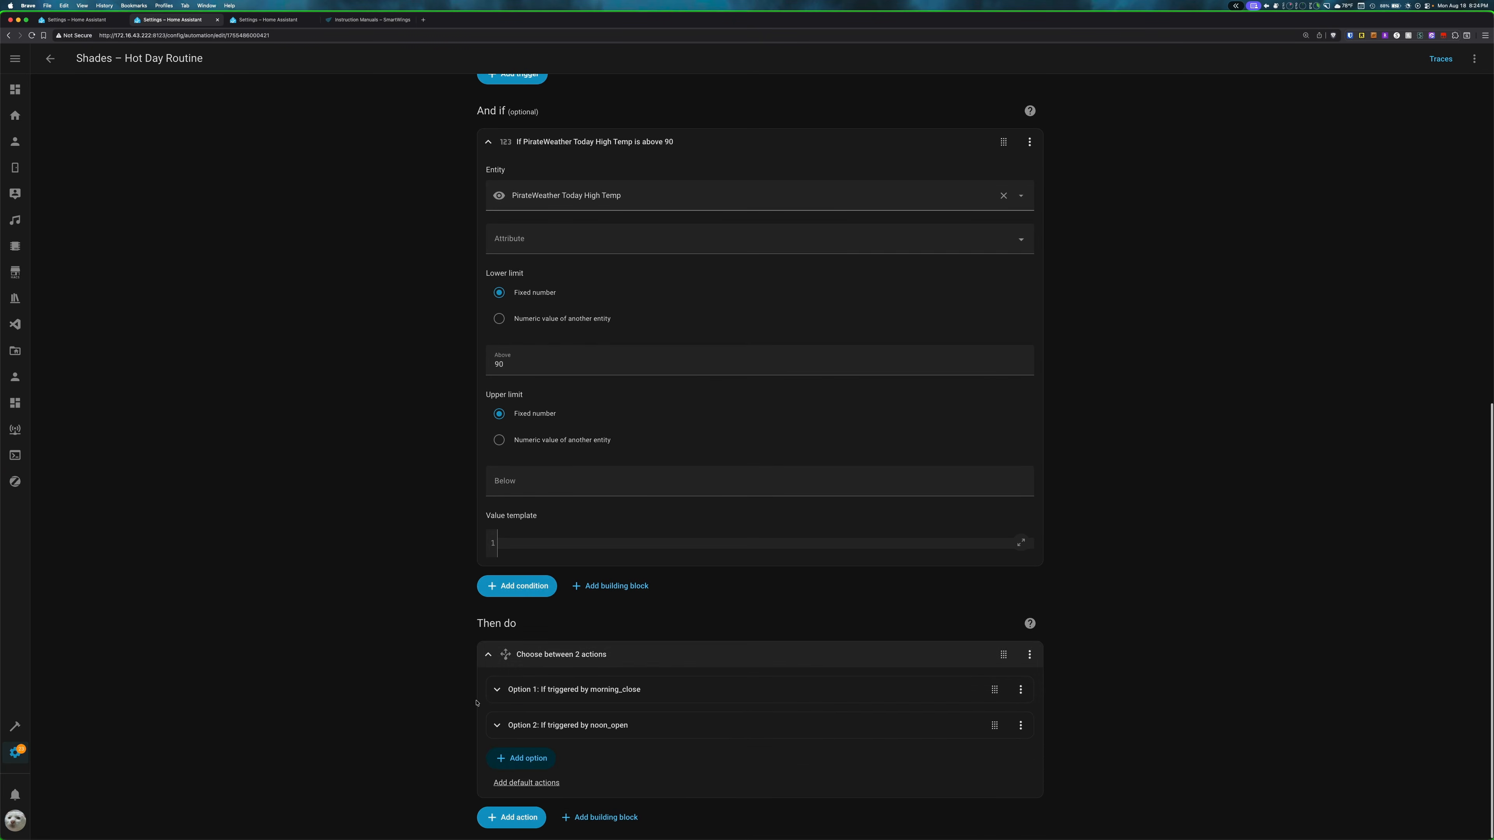
click(599, 684)
scroll(600, 686, down, 5)
click(623, 724)
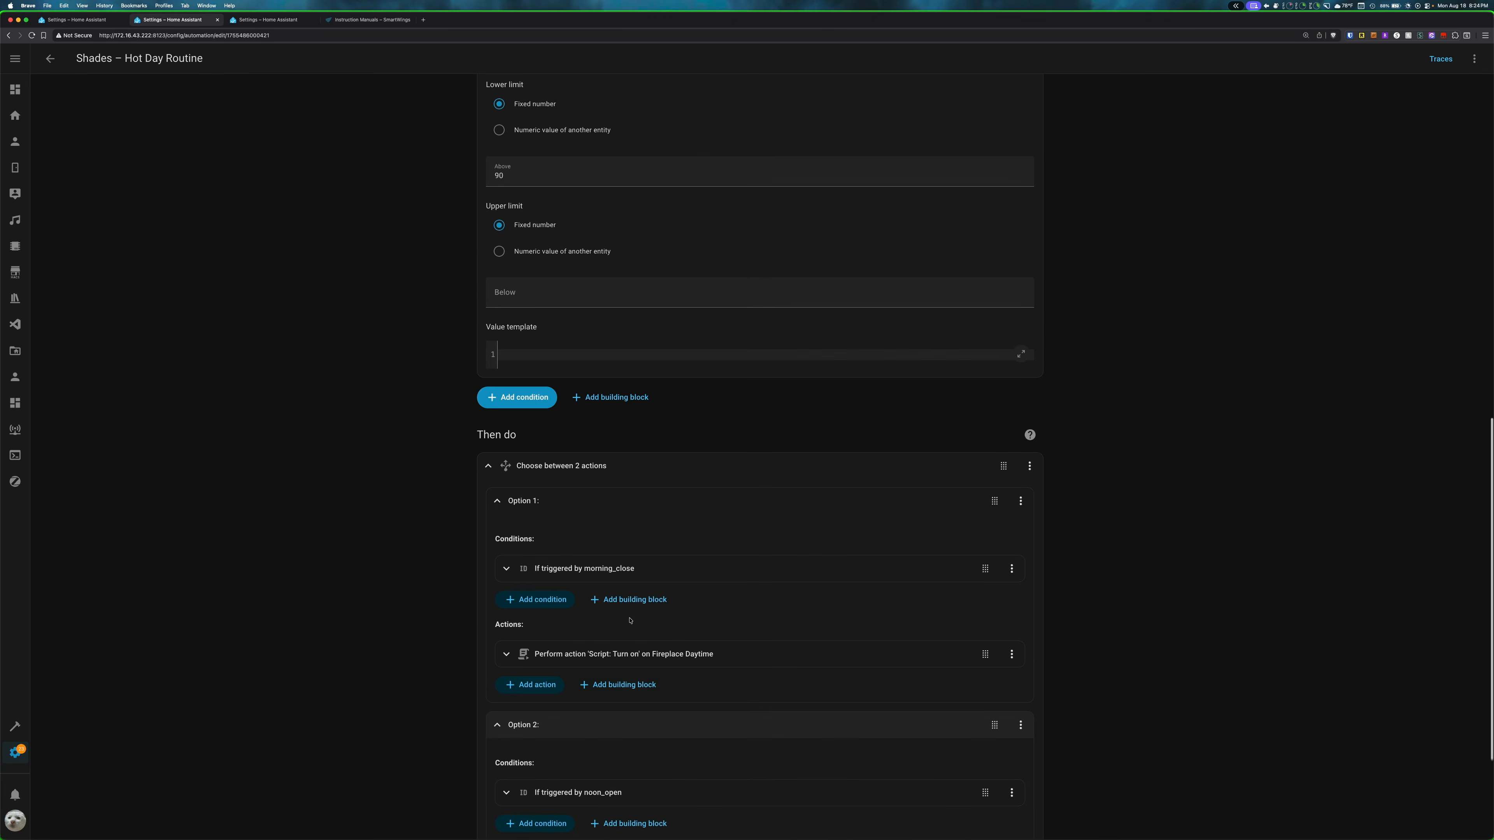
scroll(626, 588, down, 5)
click(612, 380)
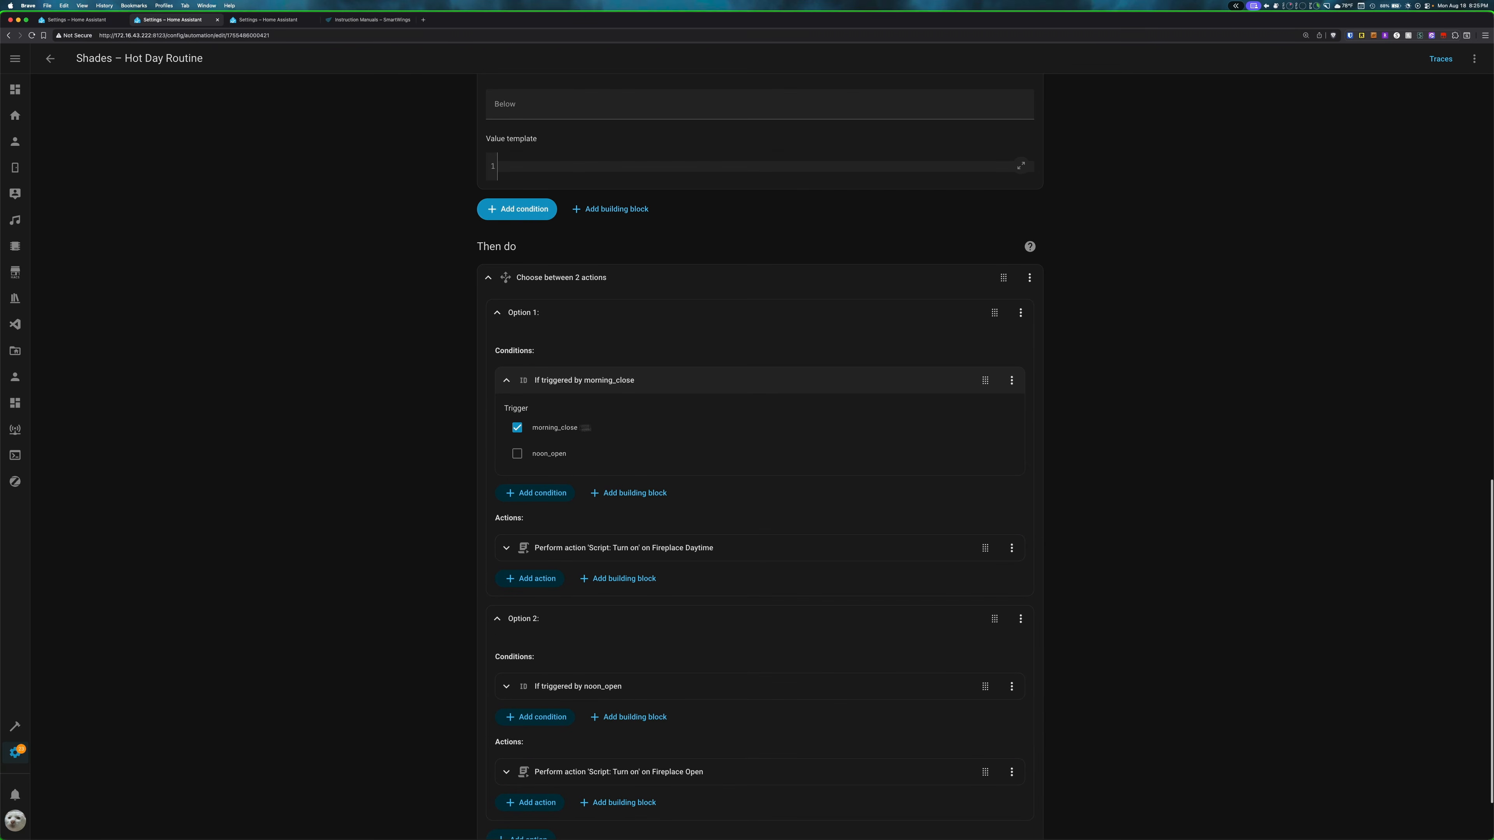
scroll(676, 514, down, 2)
click(650, 466)
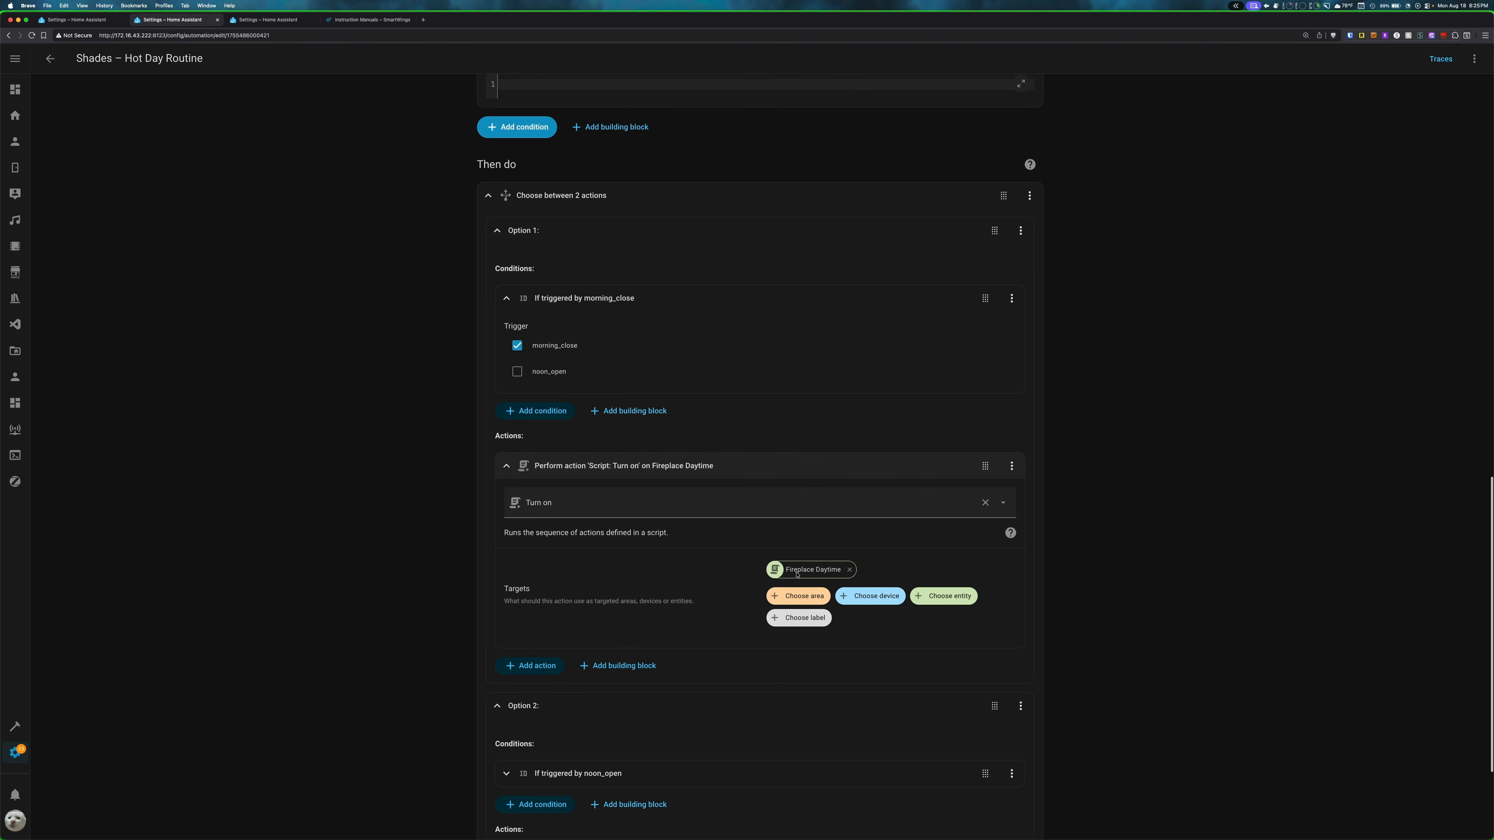
Examine Option 2's noon_open condition and Fireplace Open script action, and review the whole Hot Day Routine from its triggers down.
scroll(796, 574, down, 4)
click(585, 606)
scroll(602, 616, down, 2)
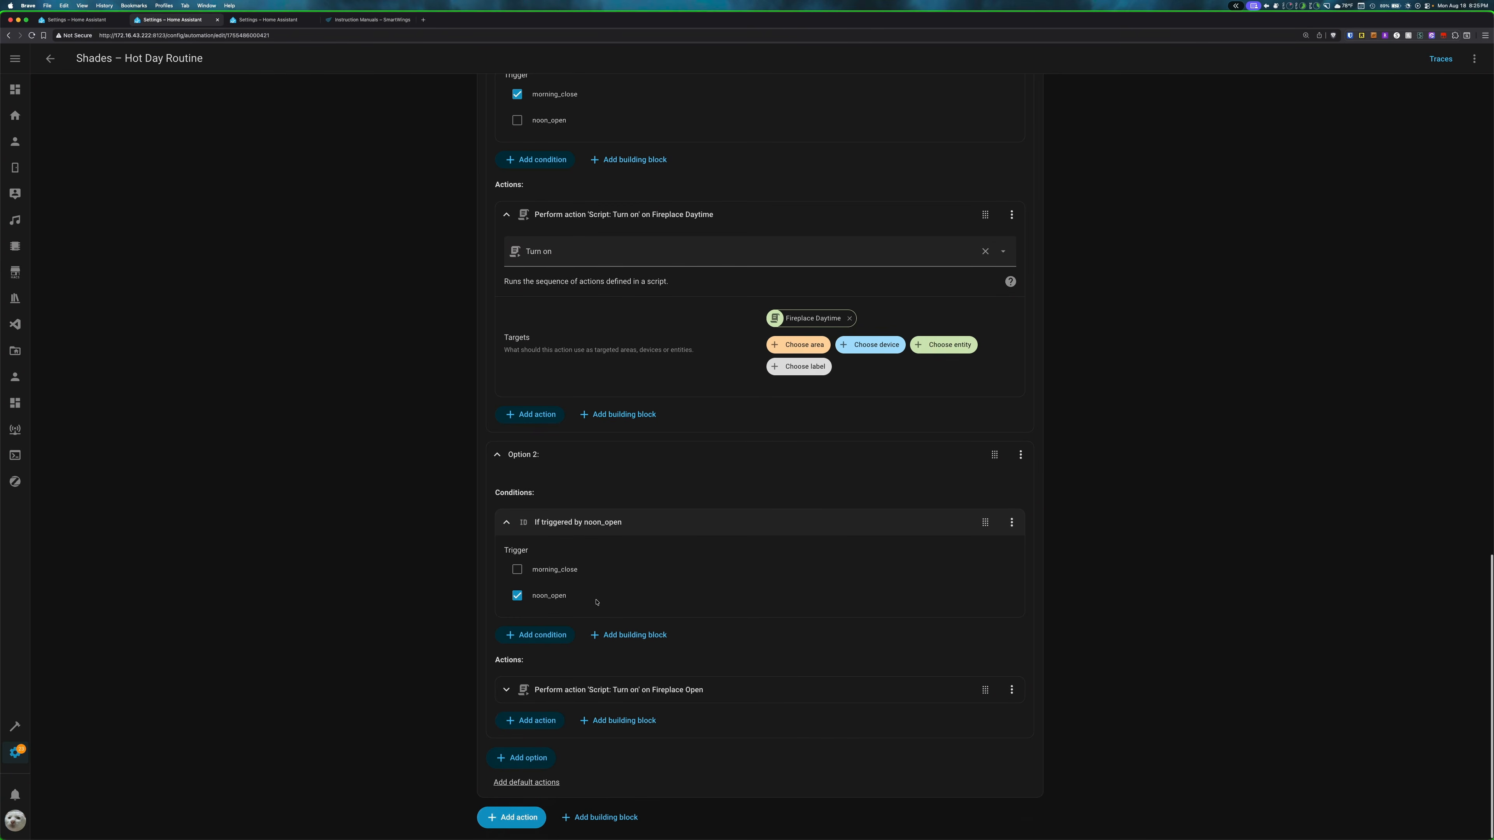
click(700, 692)
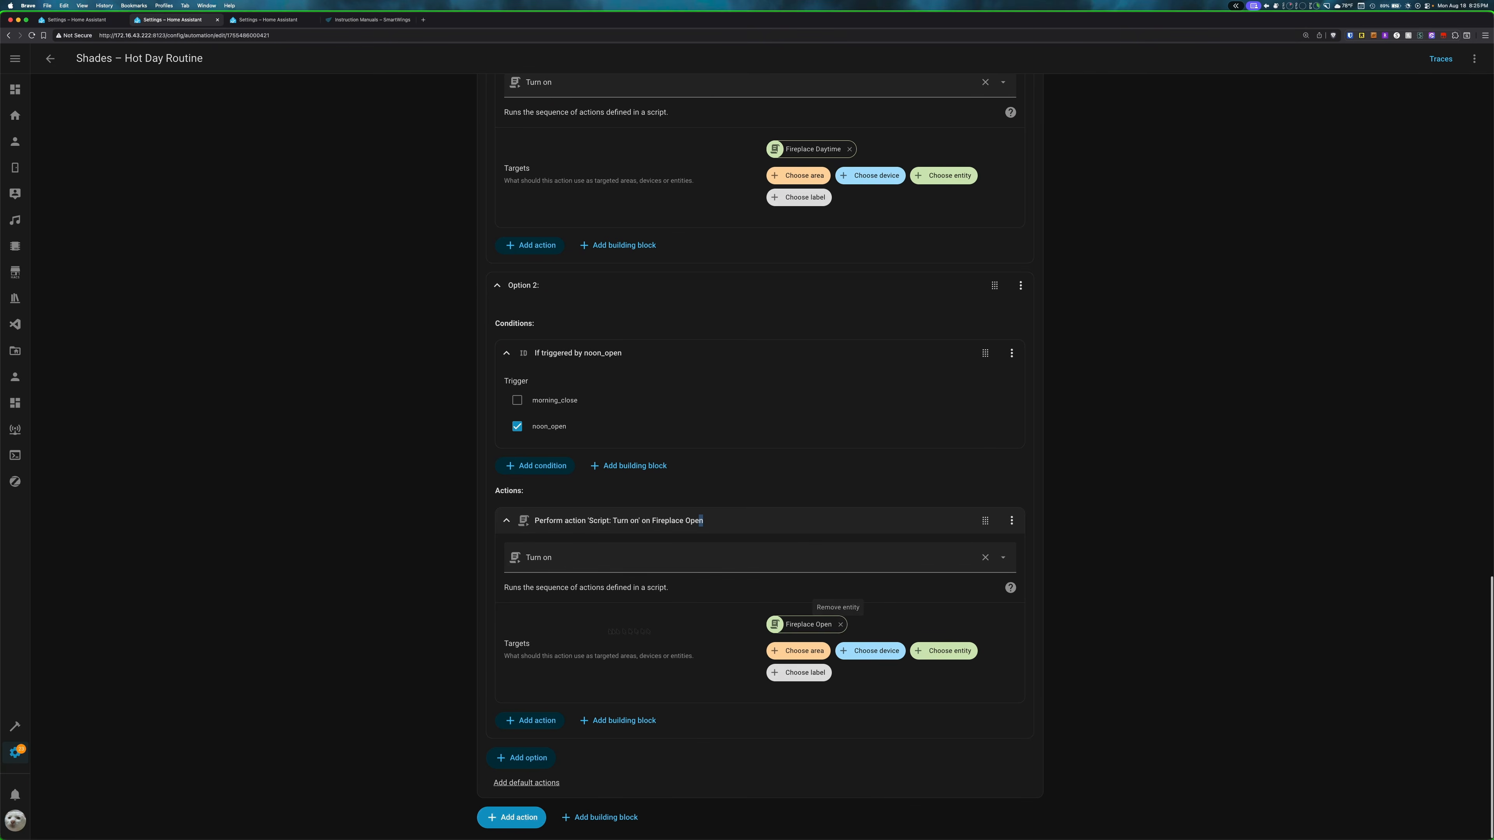
scroll(362, 620, up, 20)
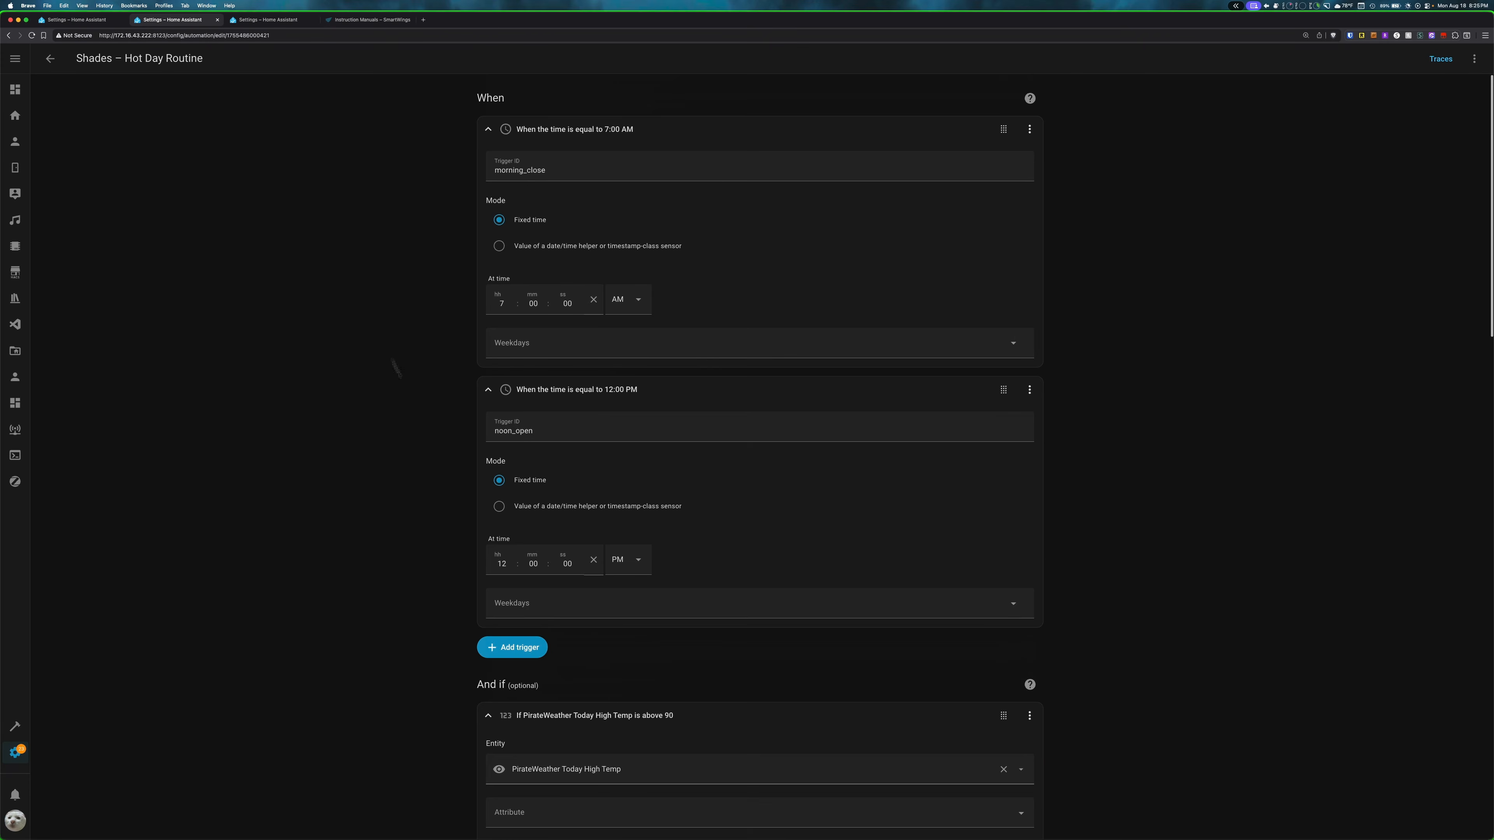
scroll(415, 596, down, 5)
scroll(433, 661, down, 20)
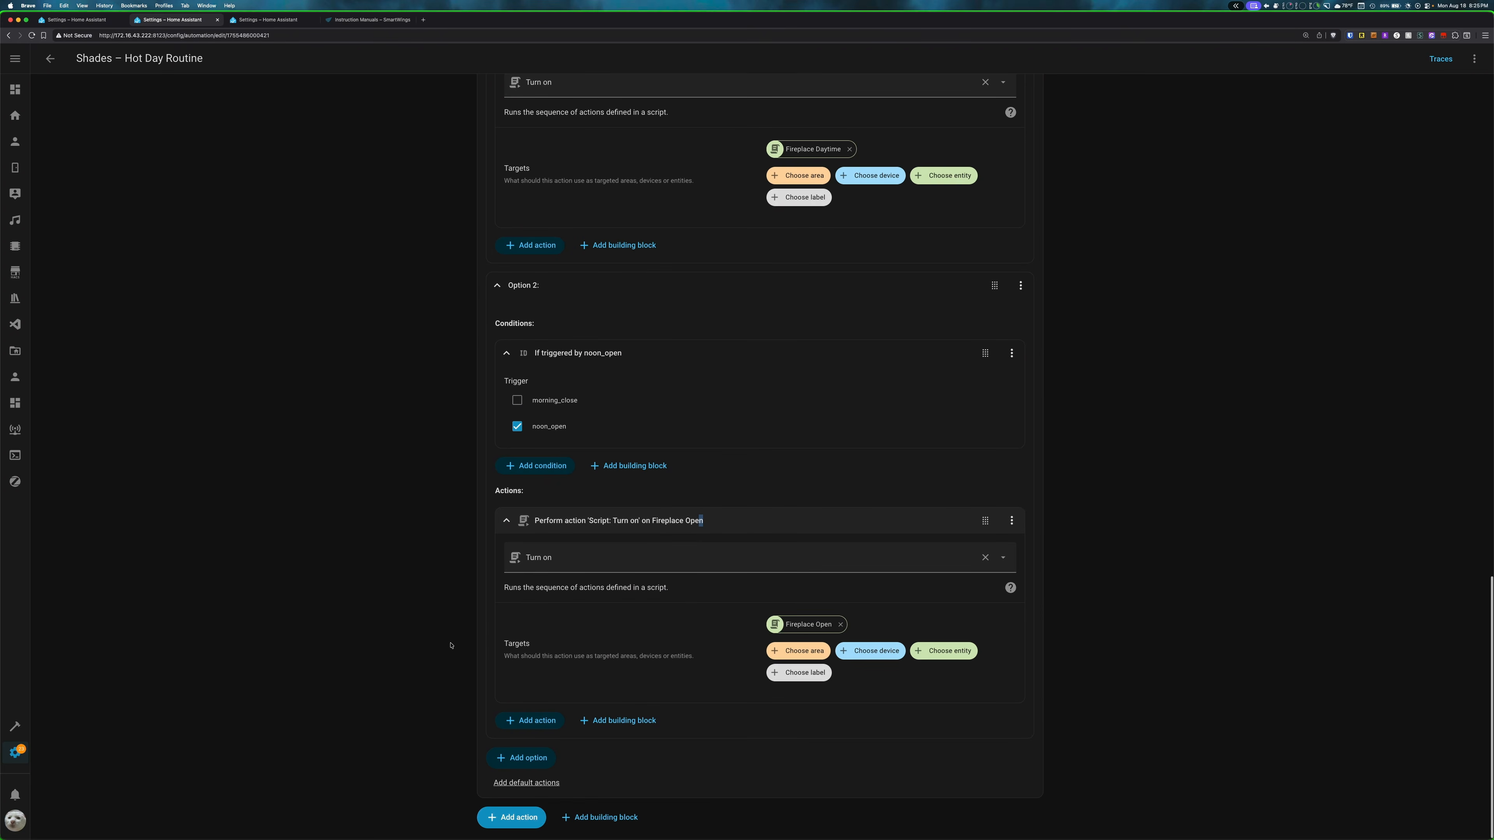
scroll(432, 674, up, 20)
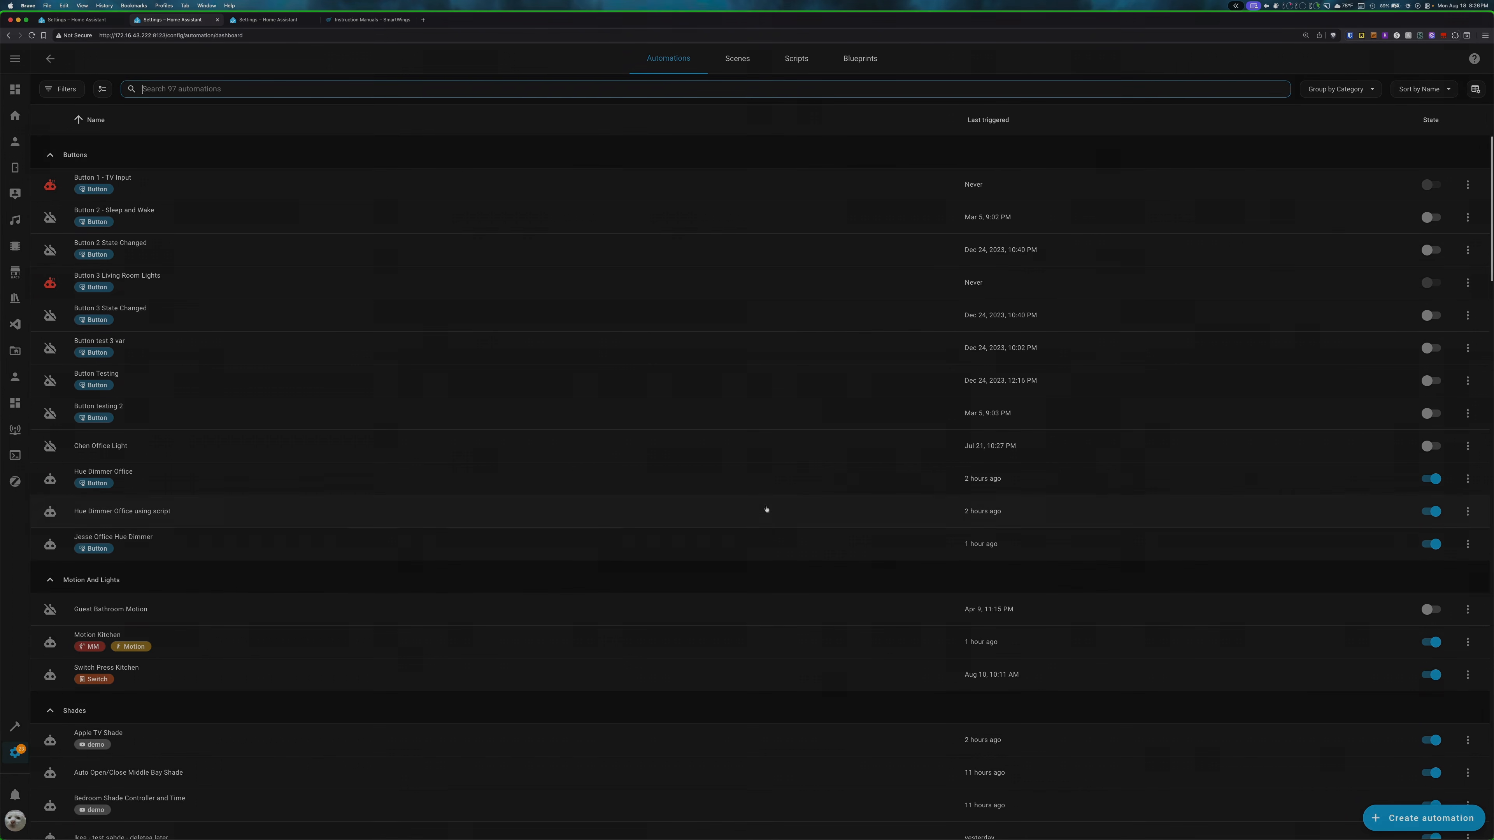
click(1185, 5)
click(1006, 6)
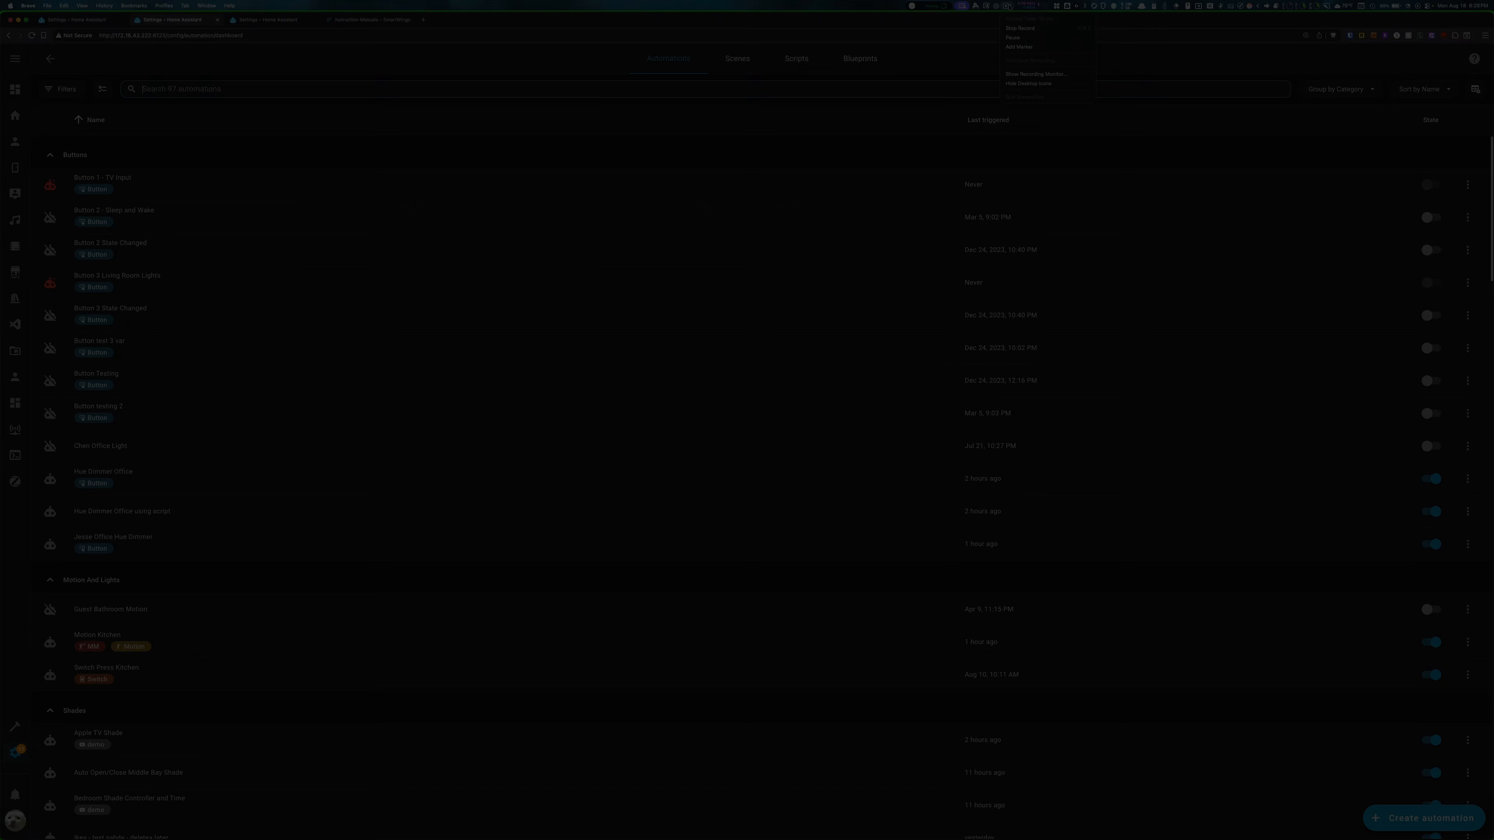